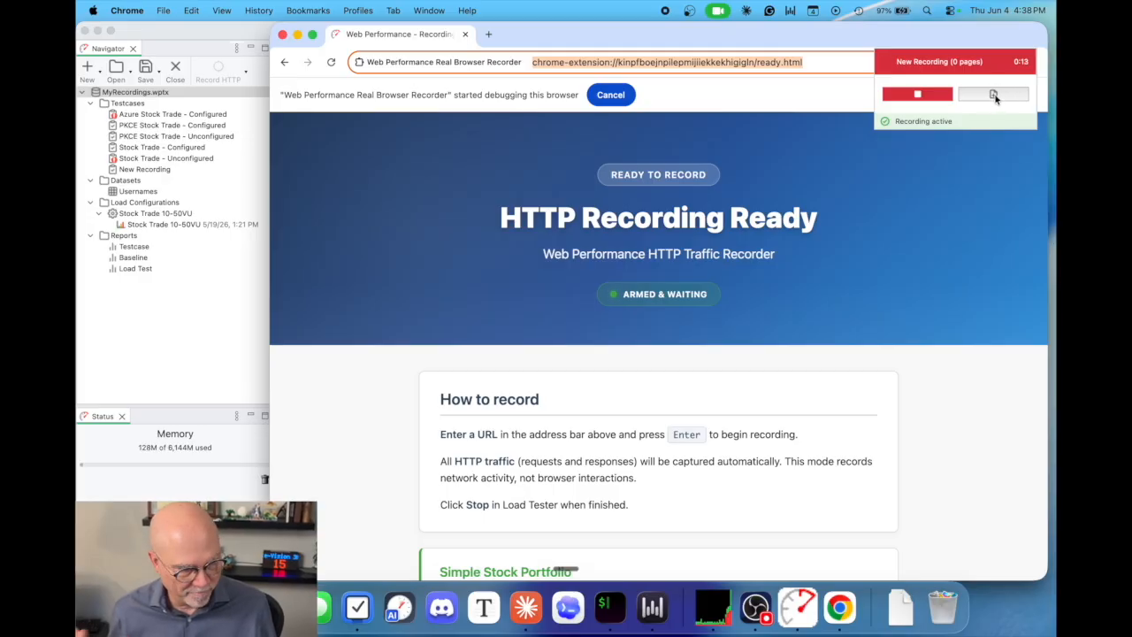
Step: Scroll down the start page and open the PKCE / OAuth 2.0 Portfolio demo
scroll(613, 370, "down", 1)
scroll(613, 369, "down", 10)
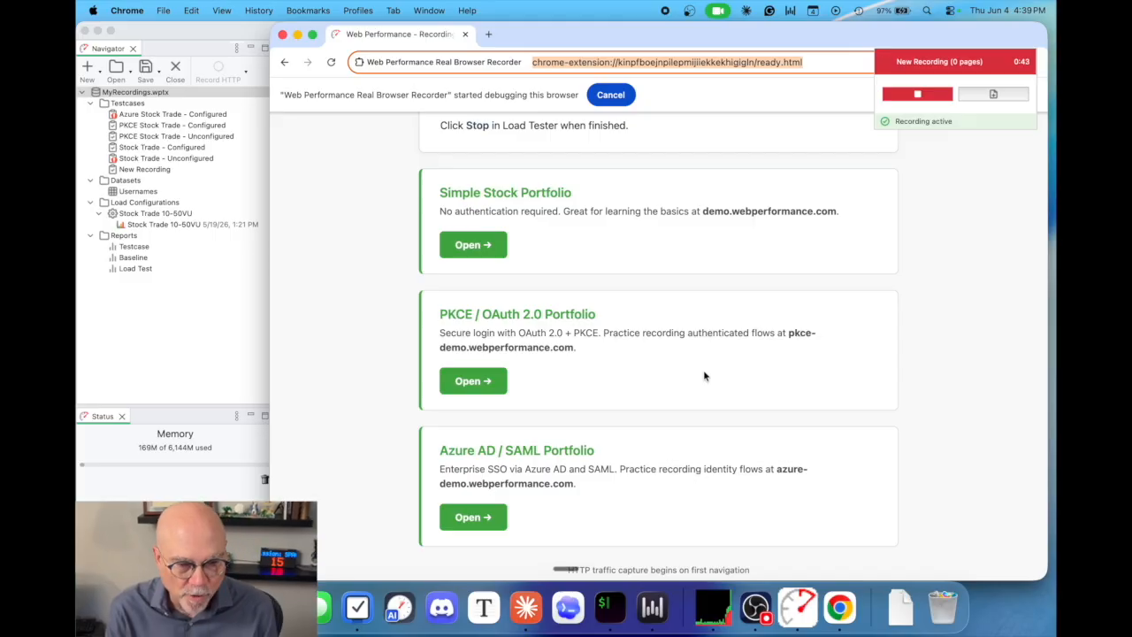
left_click(473, 381)
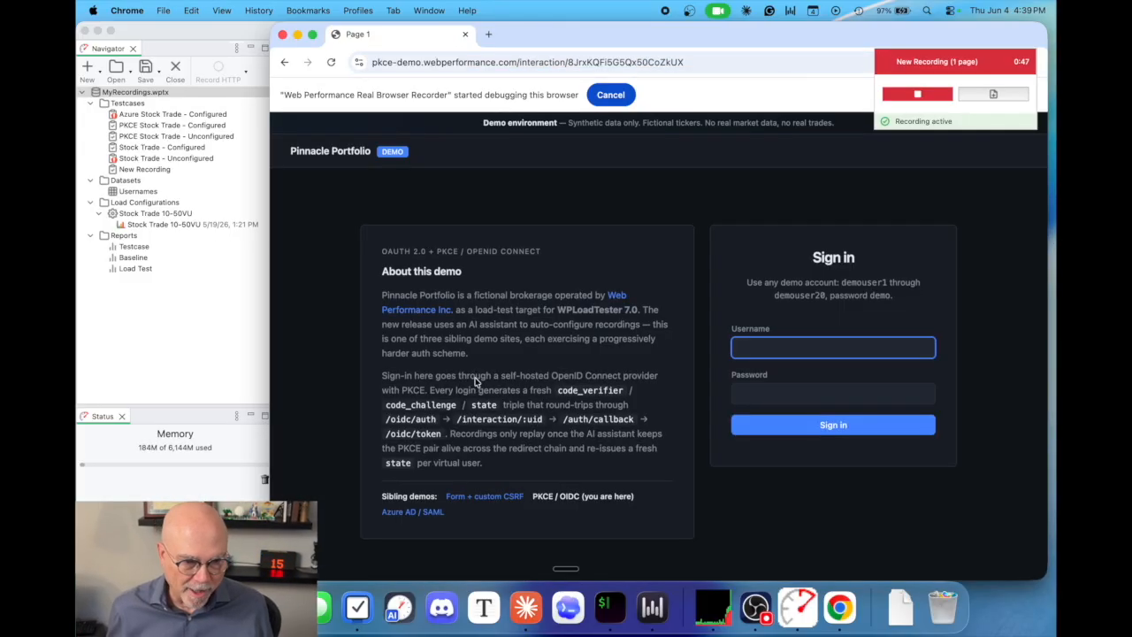
Step: Sign in with the demo account credentials and dismiss Chrome's two password dialogs
type("d")
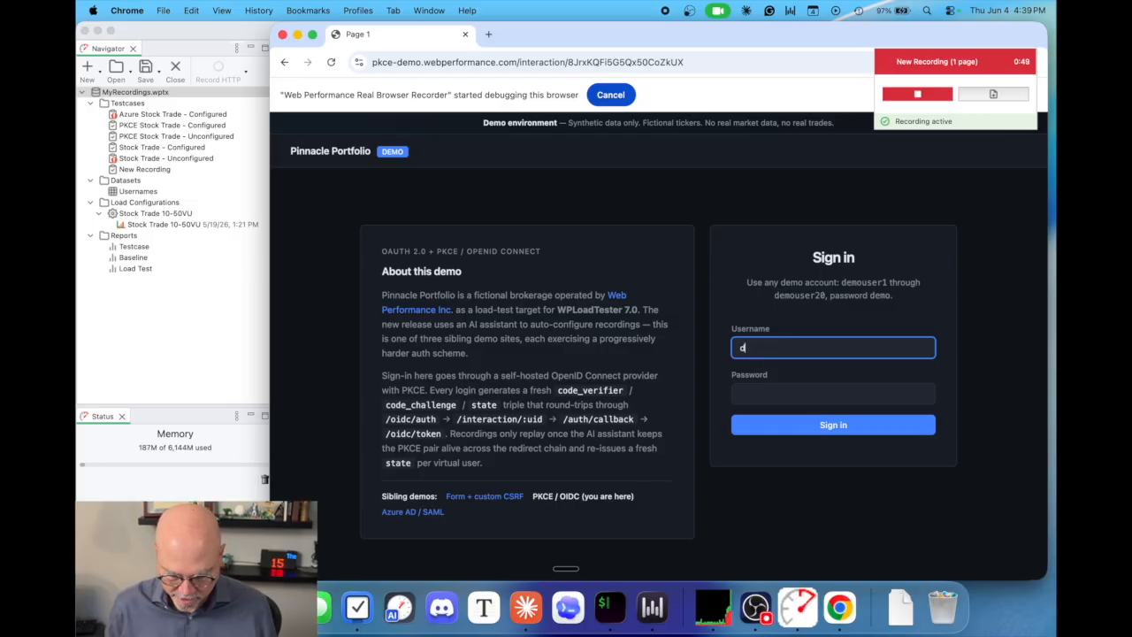
type("emouser1")
key("Tab")
type("demo")
key("Return")
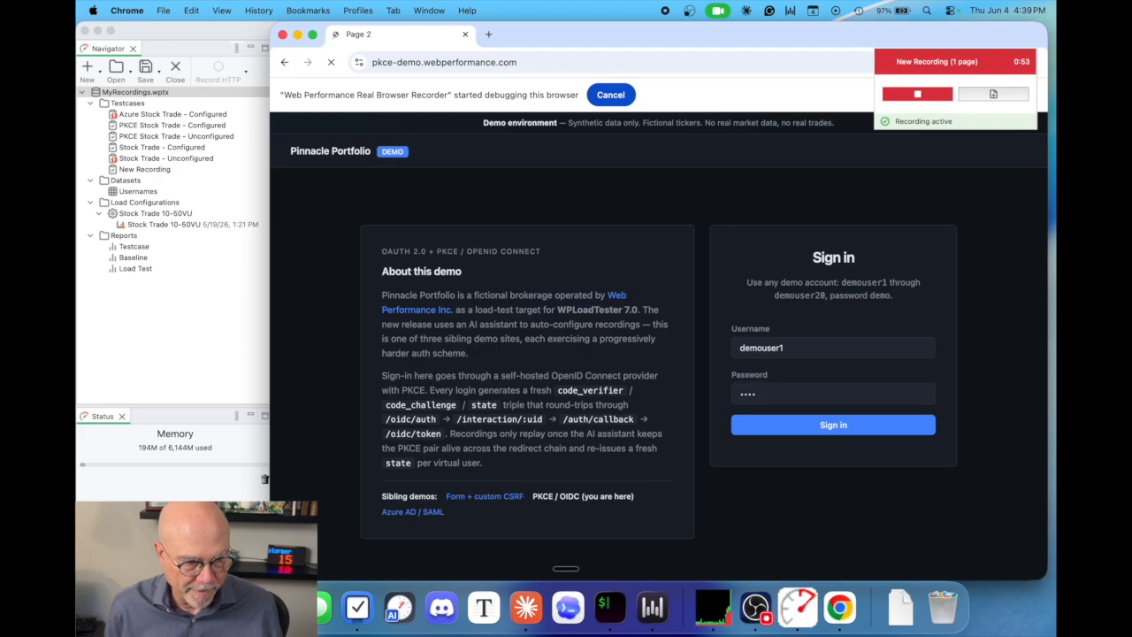
left_click(680, 260)
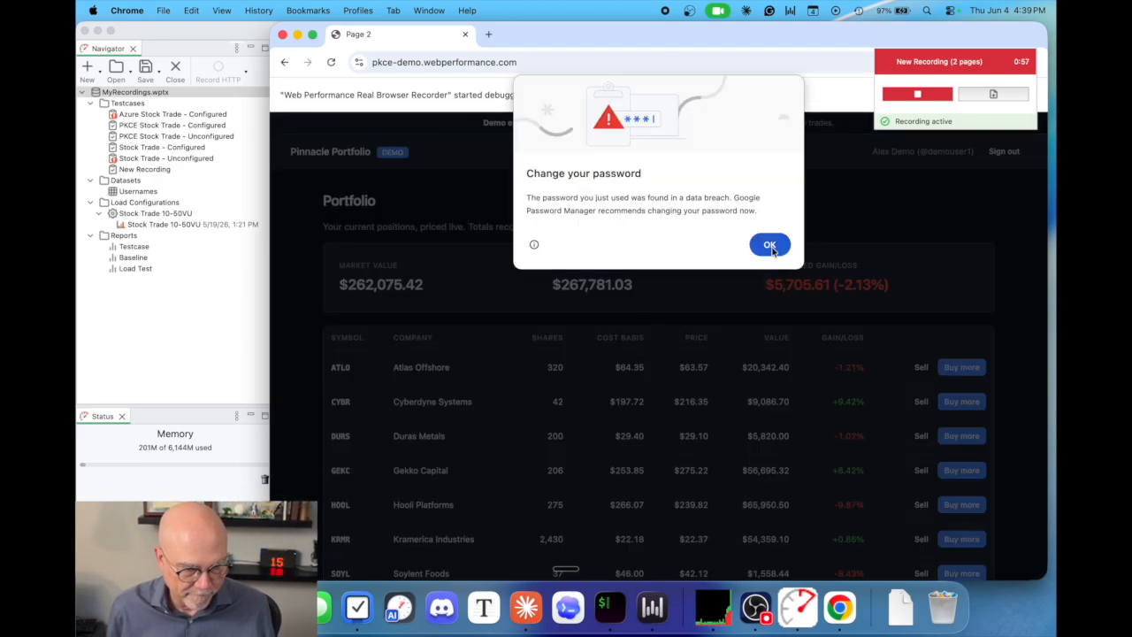
left_click(784, 245)
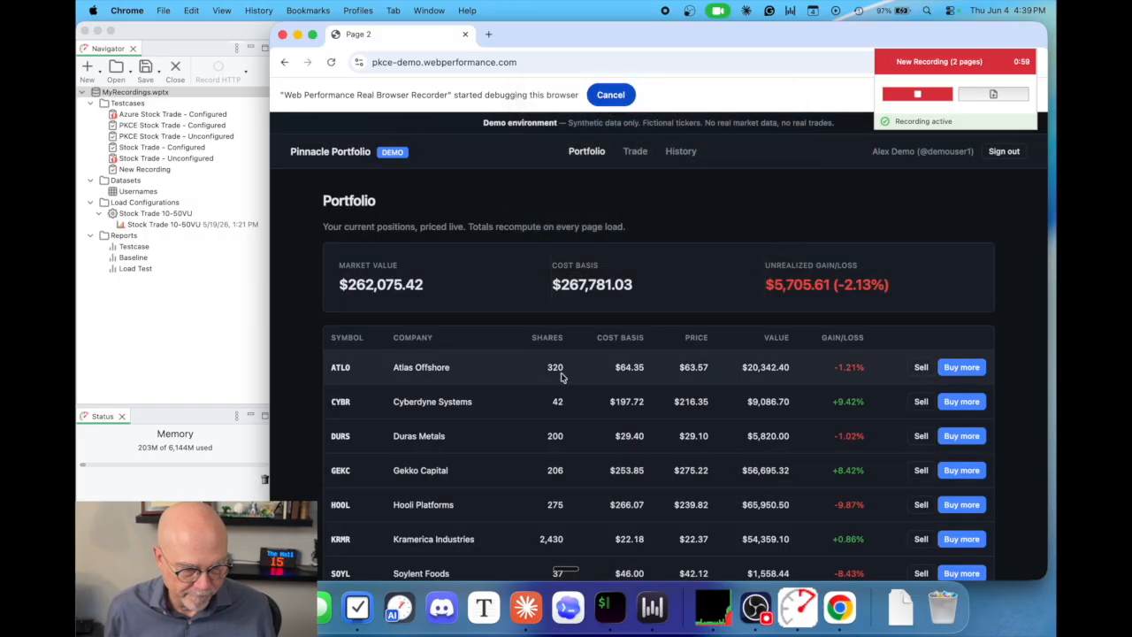
scroll(561, 376, "down", 3)
scroll(563, 378, "up", 4)
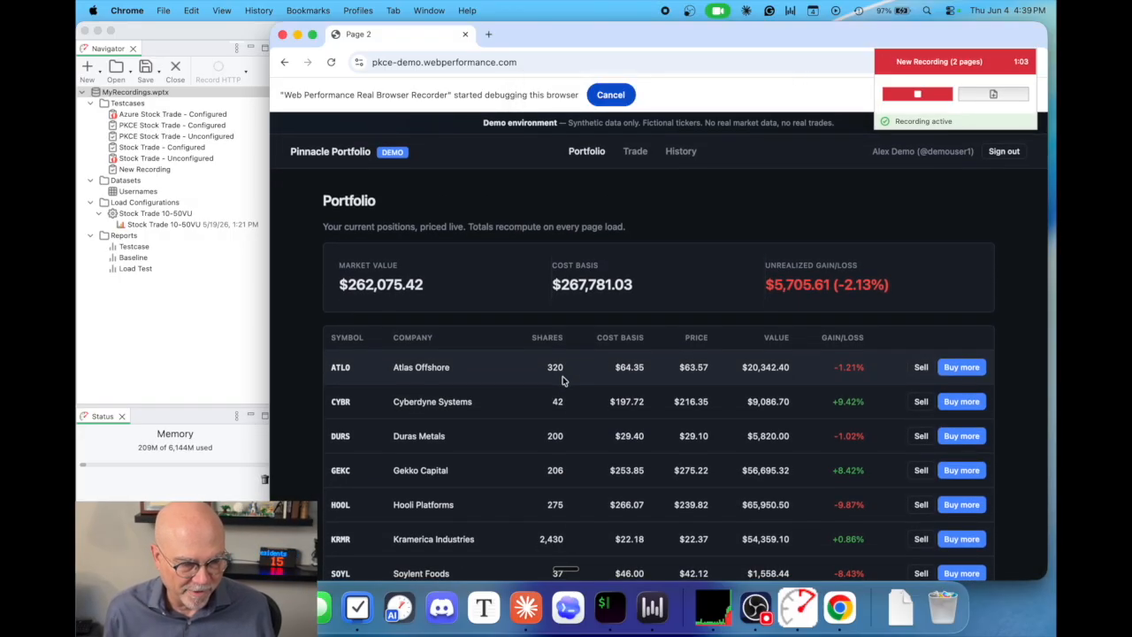
Step: Place a buy order for 10 shares of WPCX — Web Performance Corp
left_click(635, 151)
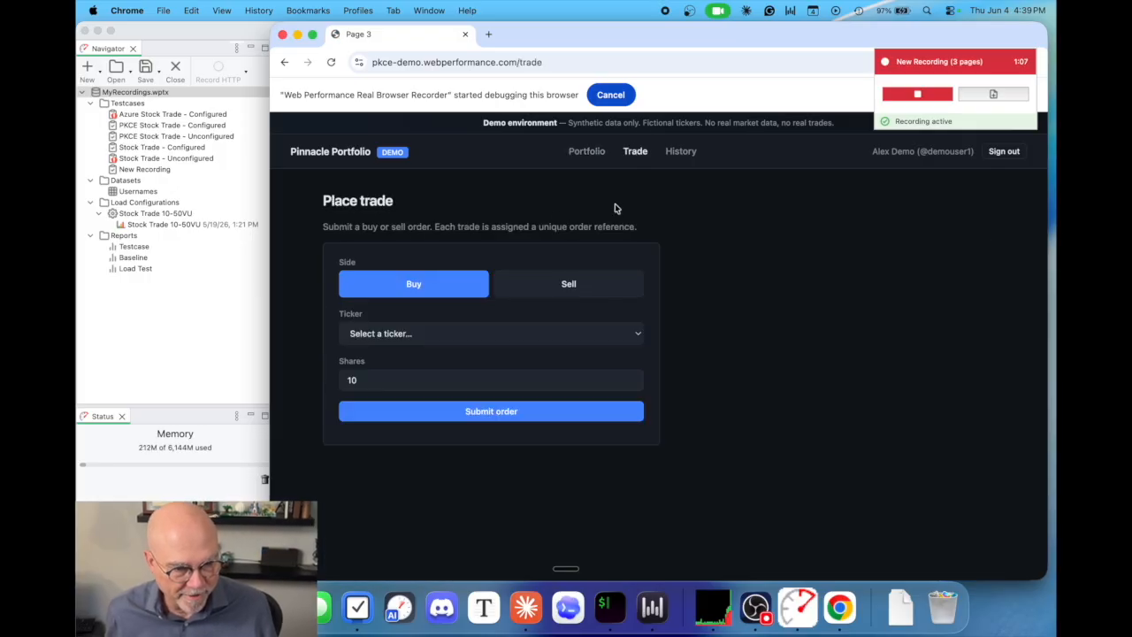
left_click(455, 330)
left_click(433, 565)
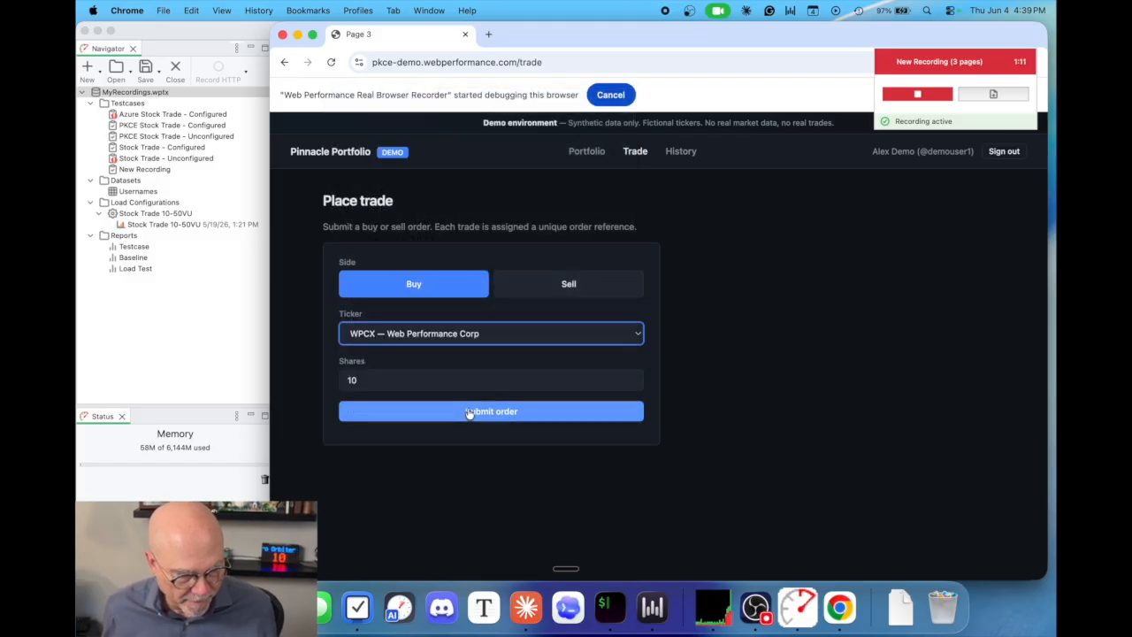
left_click(468, 412)
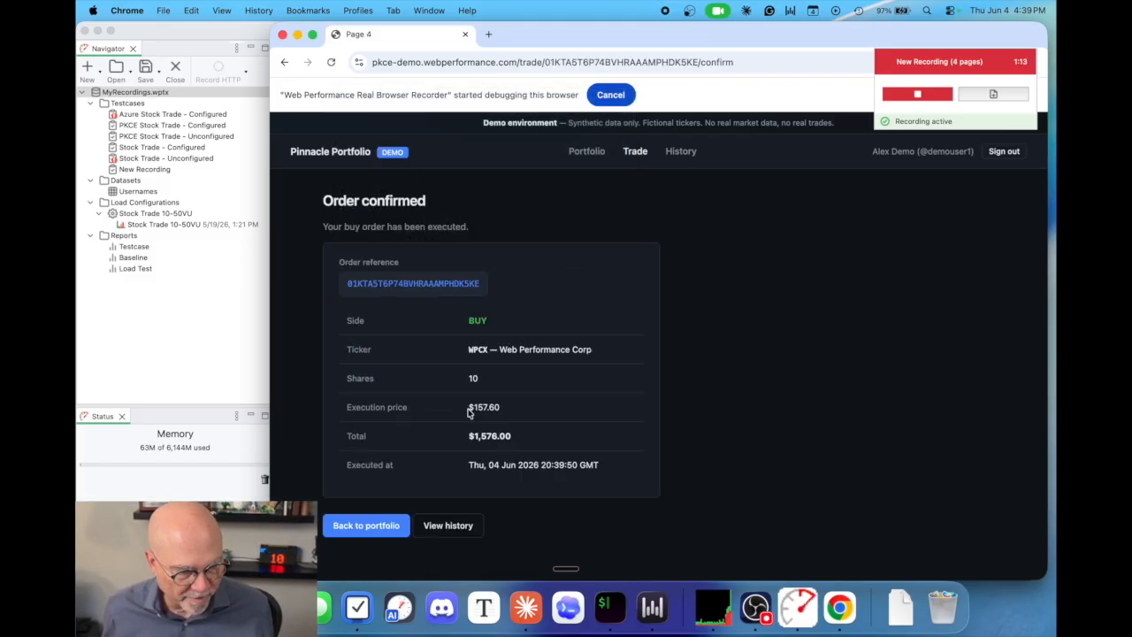
Step: Review the portfolio holdings and then the trade history
left_click(585, 152)
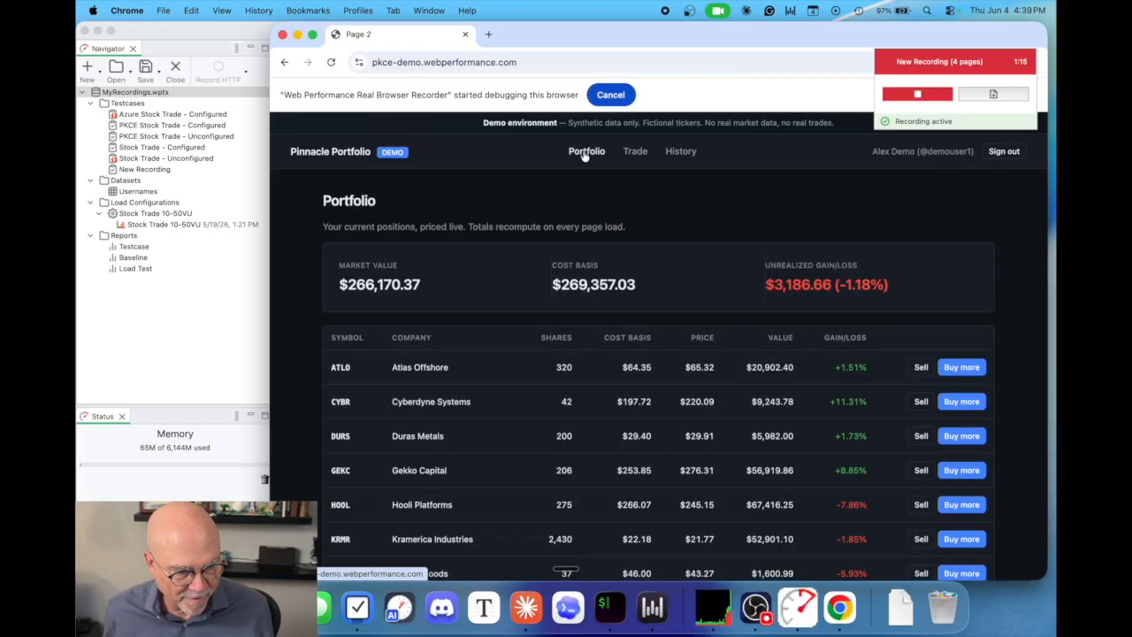
scroll(531, 316, "down", 2)
scroll(535, 319, "up", 2)
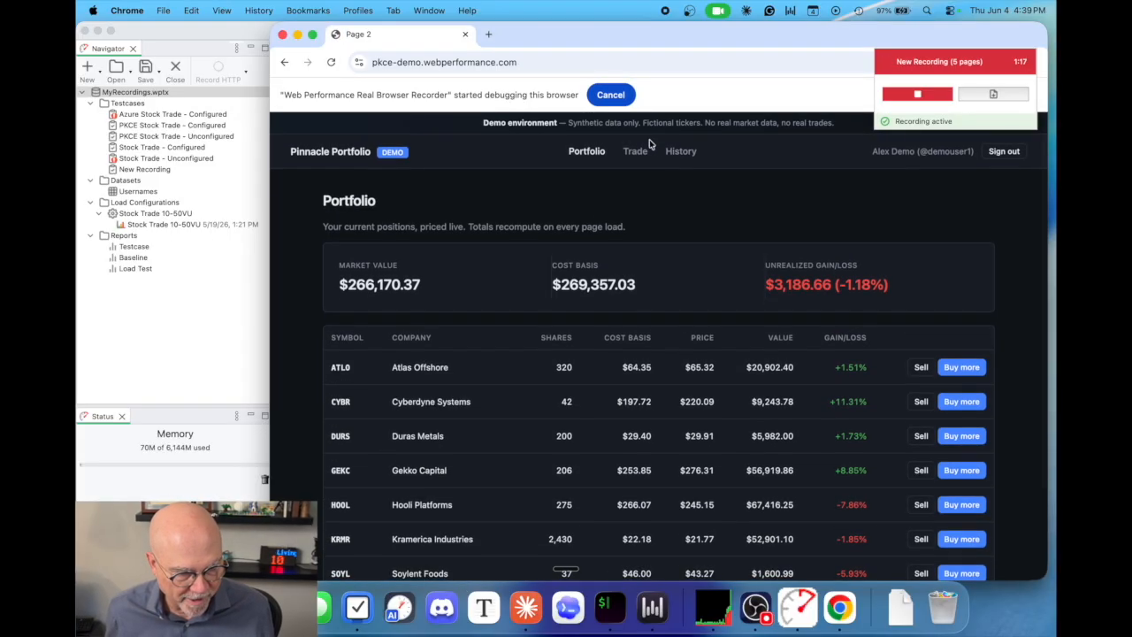
left_click(674, 152)
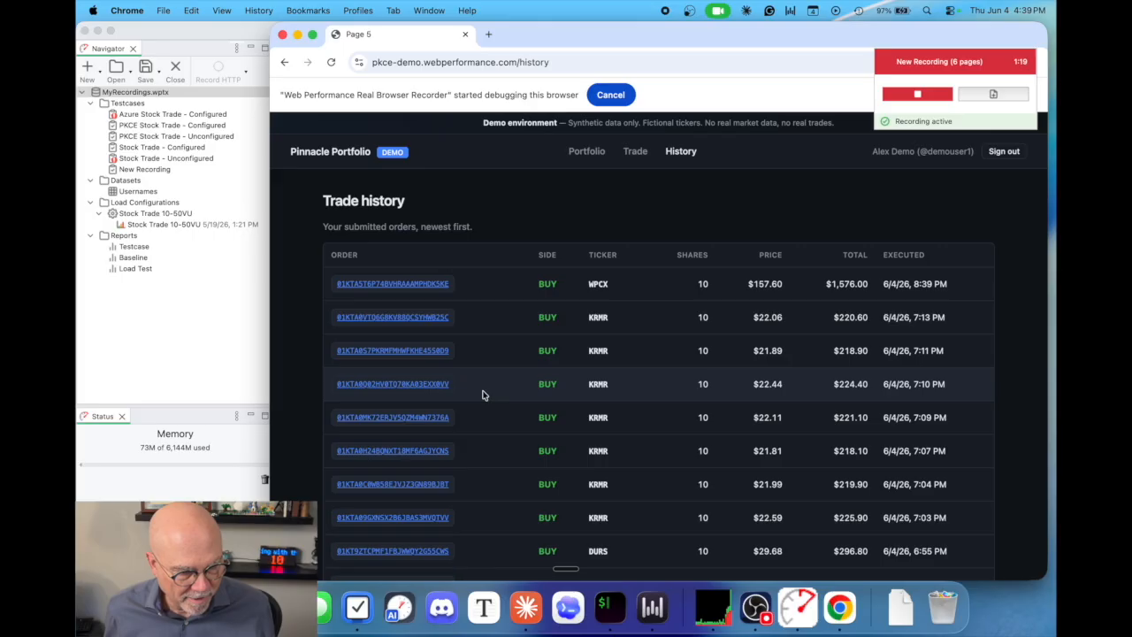
scroll(483, 396, "down", 2)
scroll(483, 395, "up", 2)
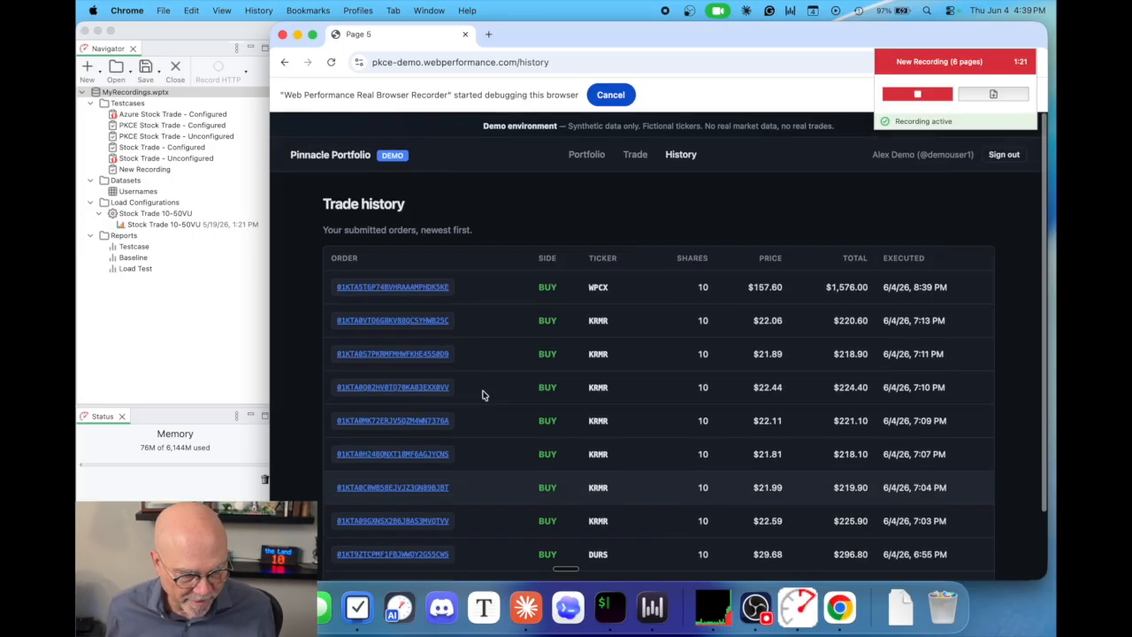
Step: Sign out of Pinnacle Portfolio and stop the recording to open the Configure Testcase wizard
left_click(1005, 152)
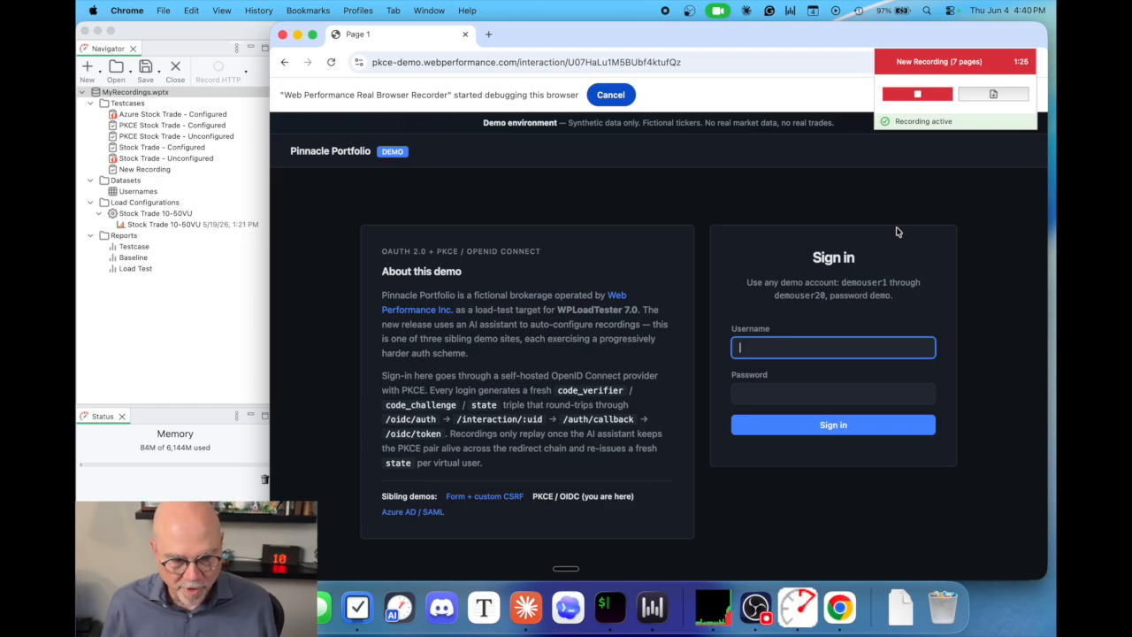
left_click(916, 95)
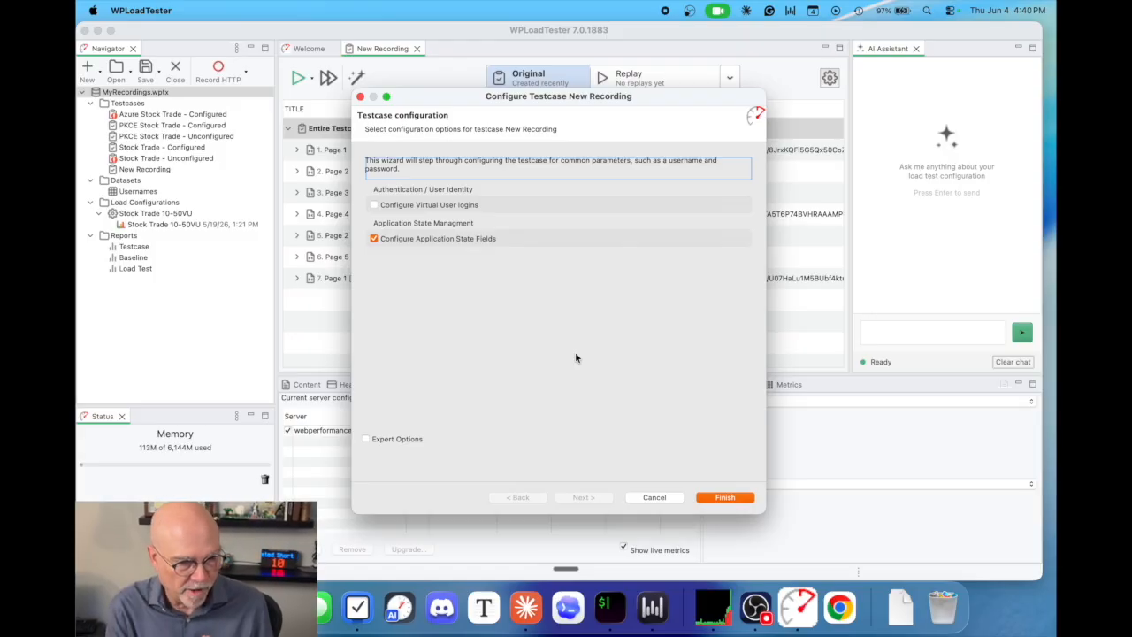
Step: Finish the wizard and review the Entire Testcase fields, enlarging the page list
left_click(715, 499)
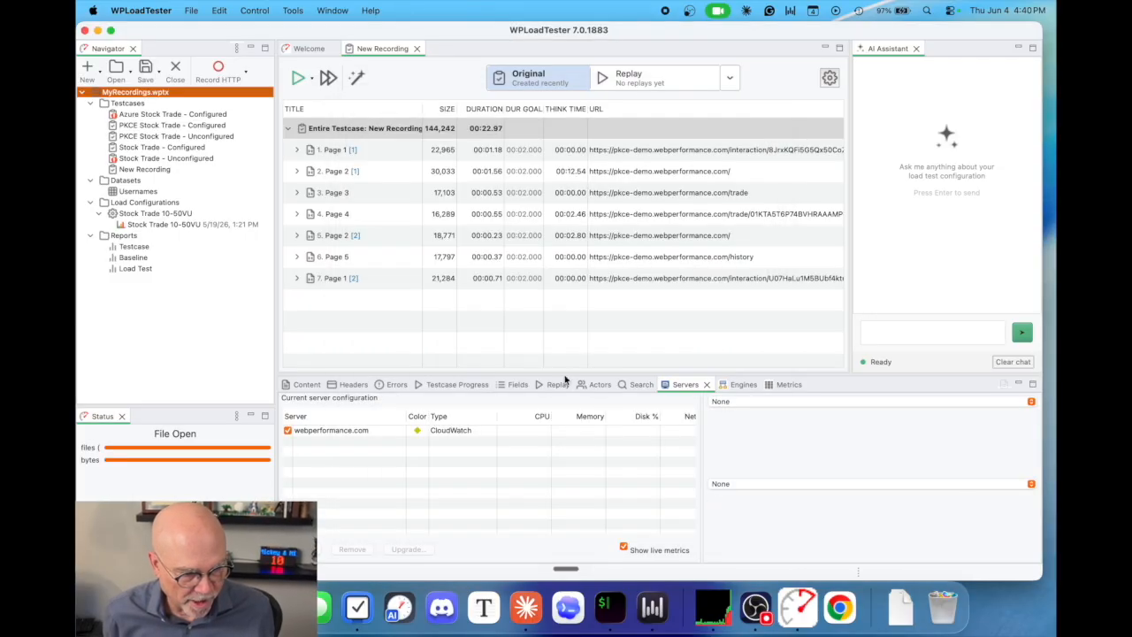
left_click(517, 384)
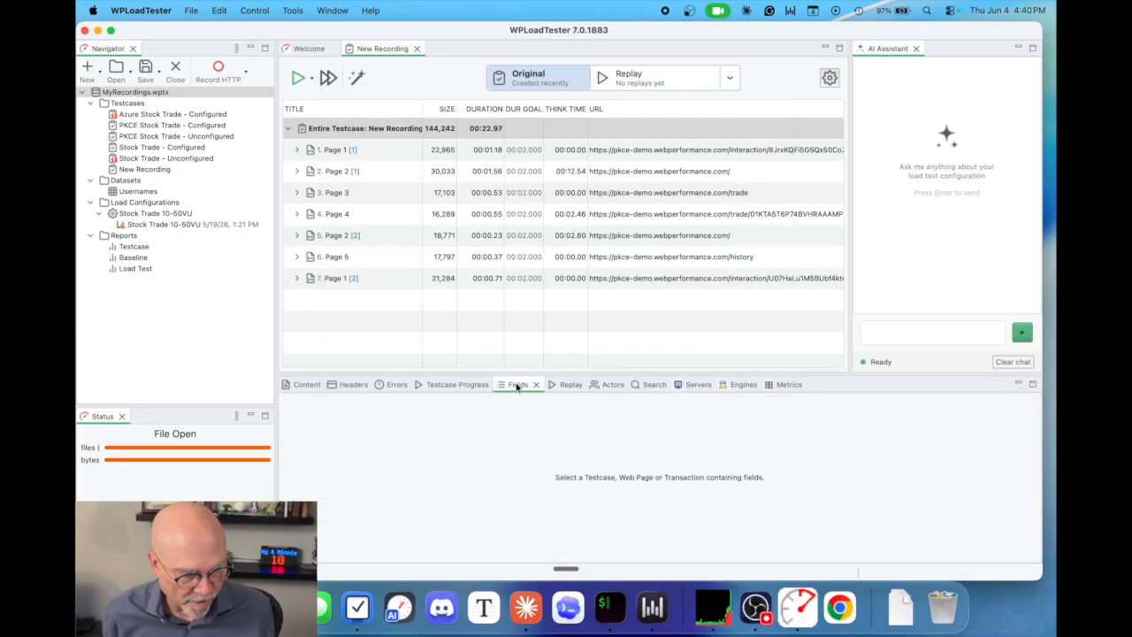
left_click(362, 130)
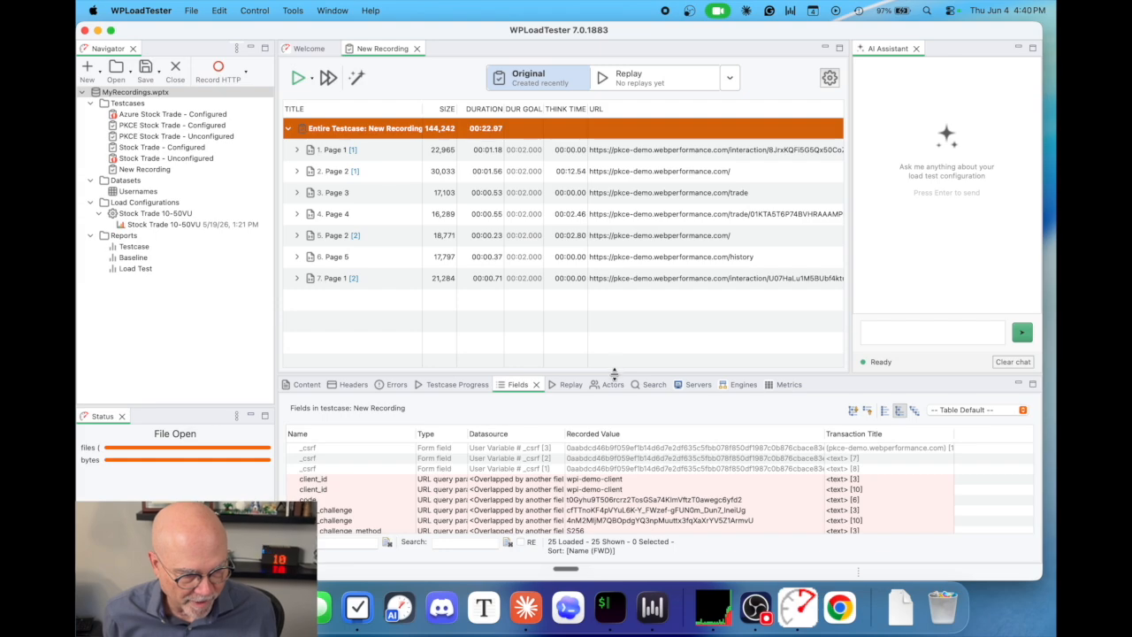
left_click_drag(611, 377, 609, 295)
scroll(569, 468, "down", 5)
scroll(567, 468, "up", 10)
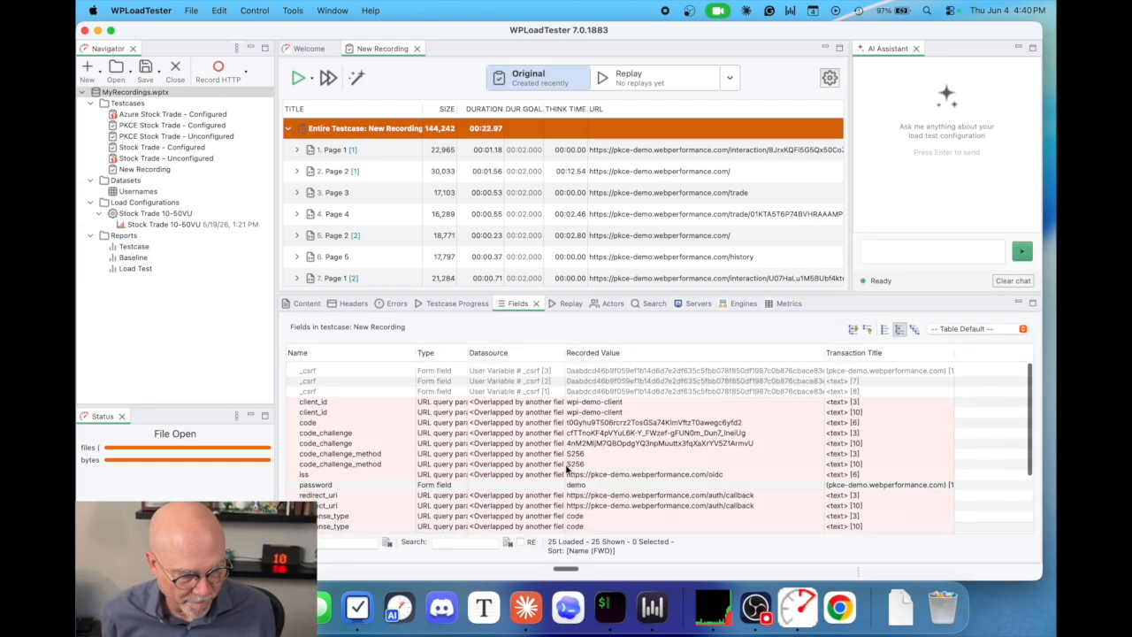
left_click_drag(560, 295, 555, 337)
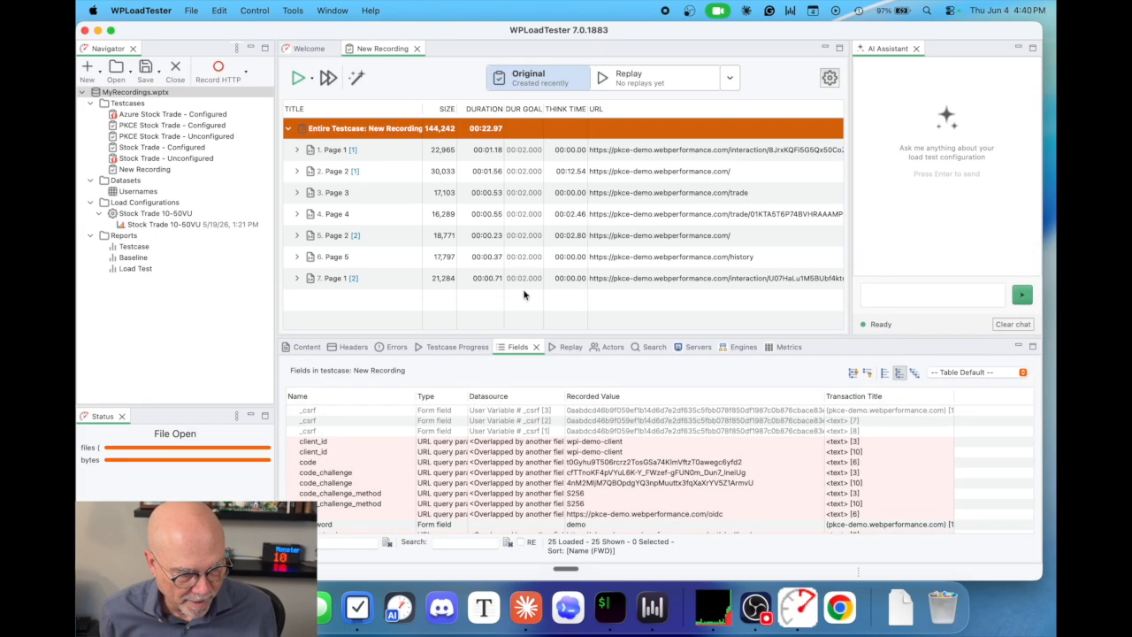
Step: Review each recorded page's response content, from the Page 1 login through the trade history
left_click(320, 153)
left_click(303, 347)
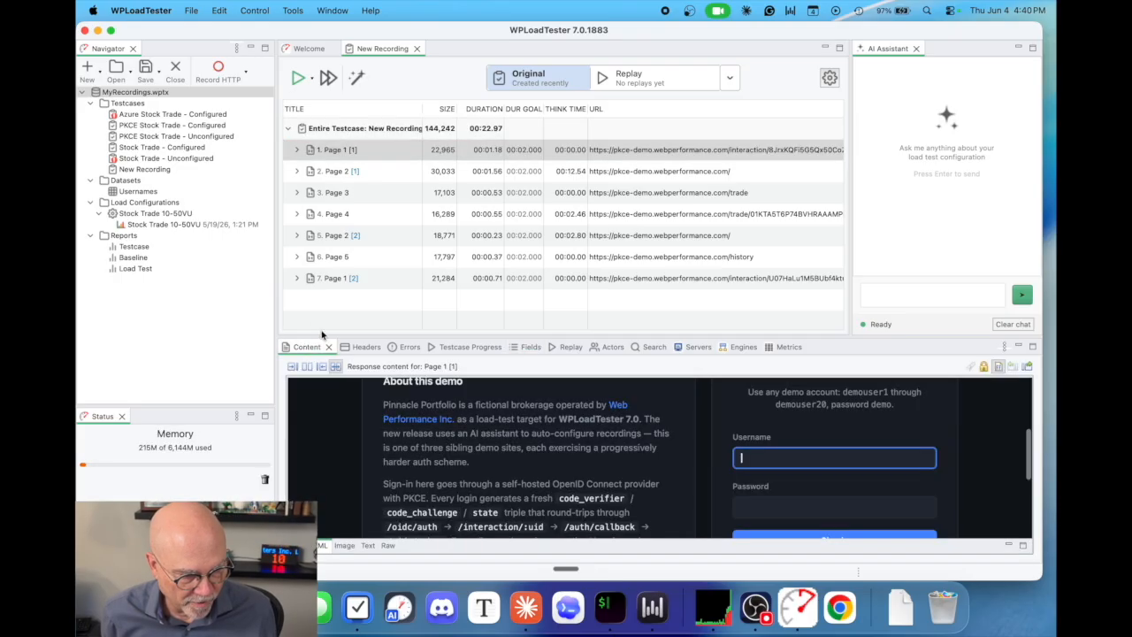
left_click(344, 170)
left_click(341, 194)
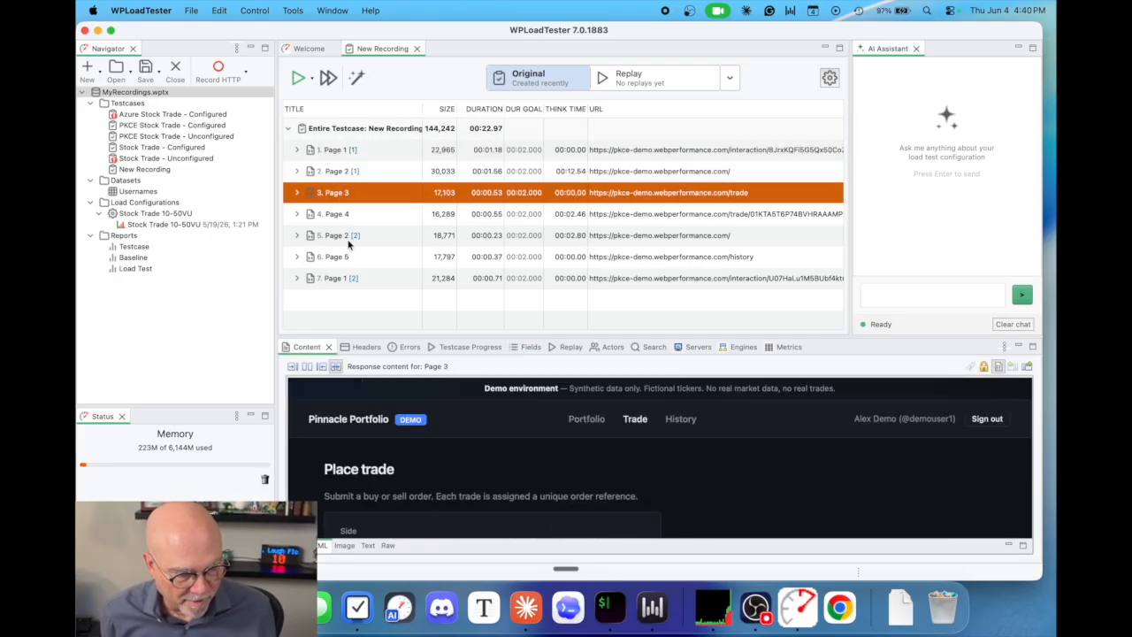
left_click(343, 217)
left_click(343, 236)
left_click(346, 257)
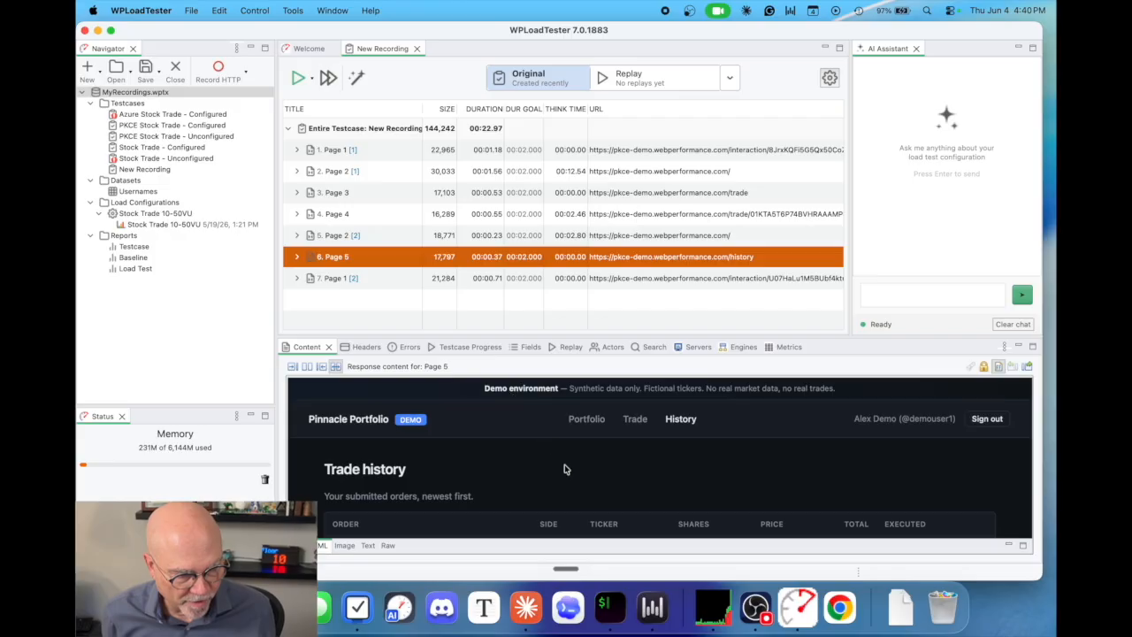
scroll(566, 467, "down", 10)
scroll(557, 442, "up", 5)
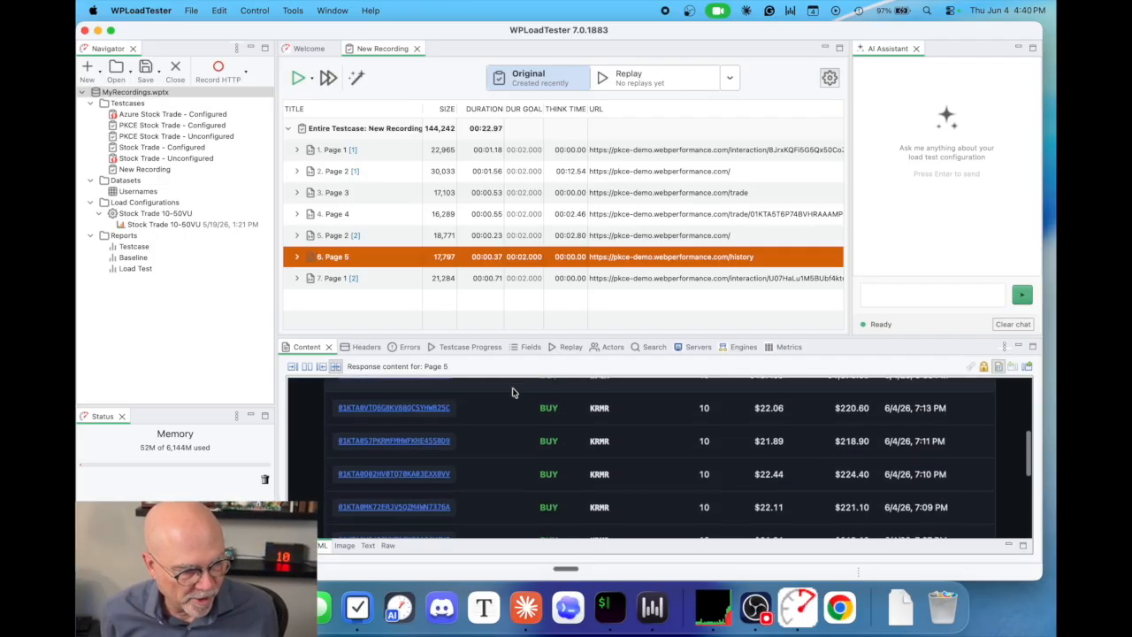
left_click(334, 152)
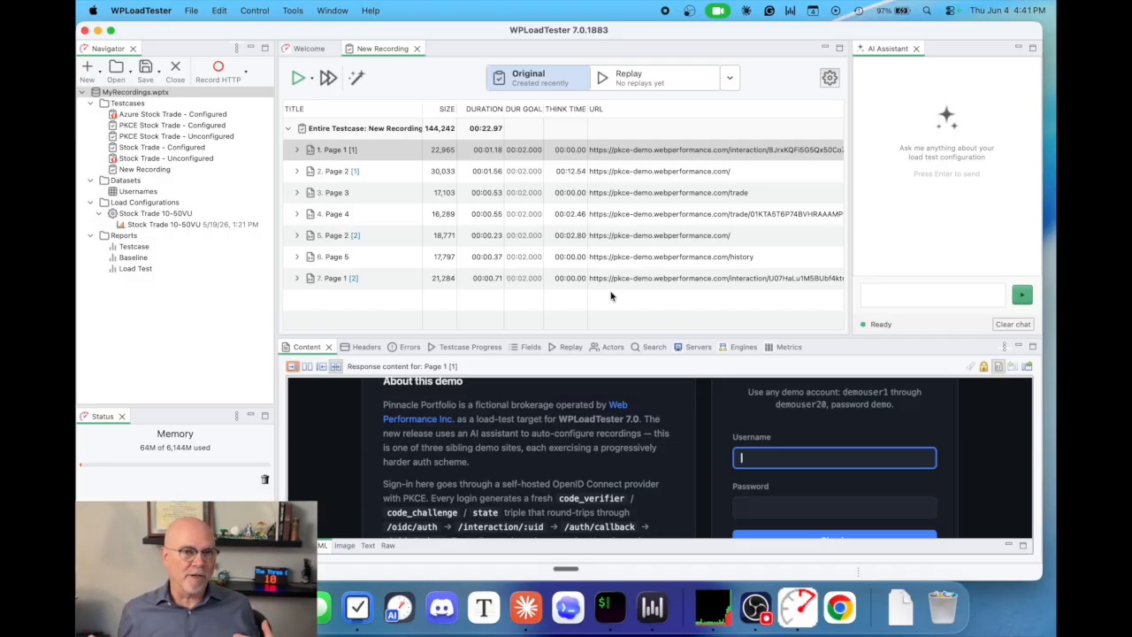
Step: Ask the AI Assistant to 'Examine each page and give them names that describe that they do'
left_click(923, 297)
type("Ex")
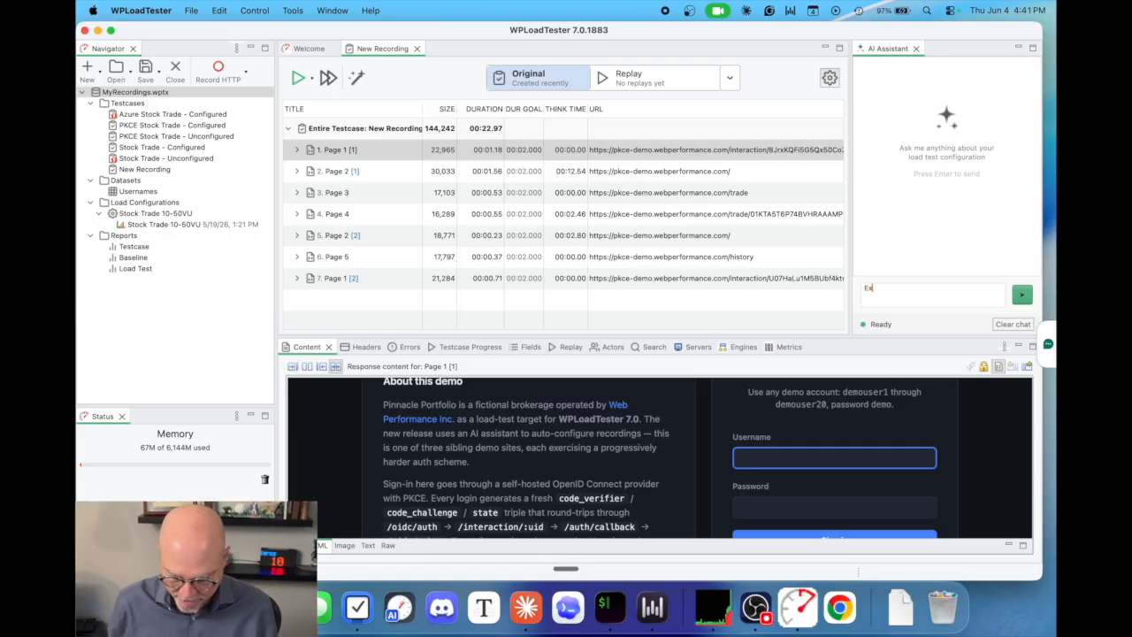
type("amine each pa")
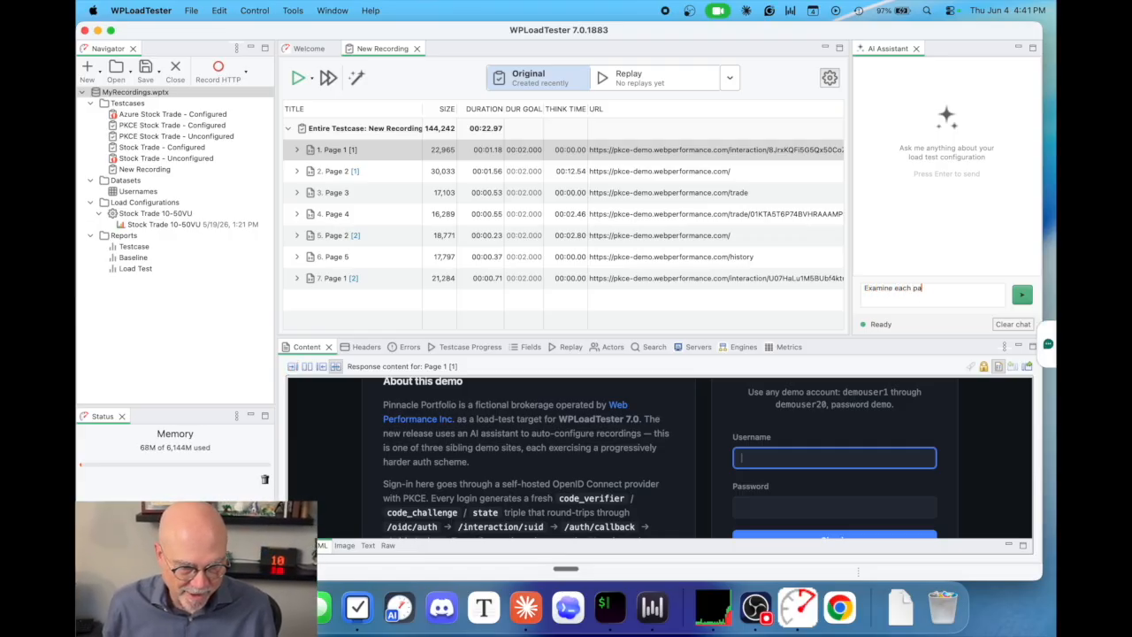
type("ge and give them")
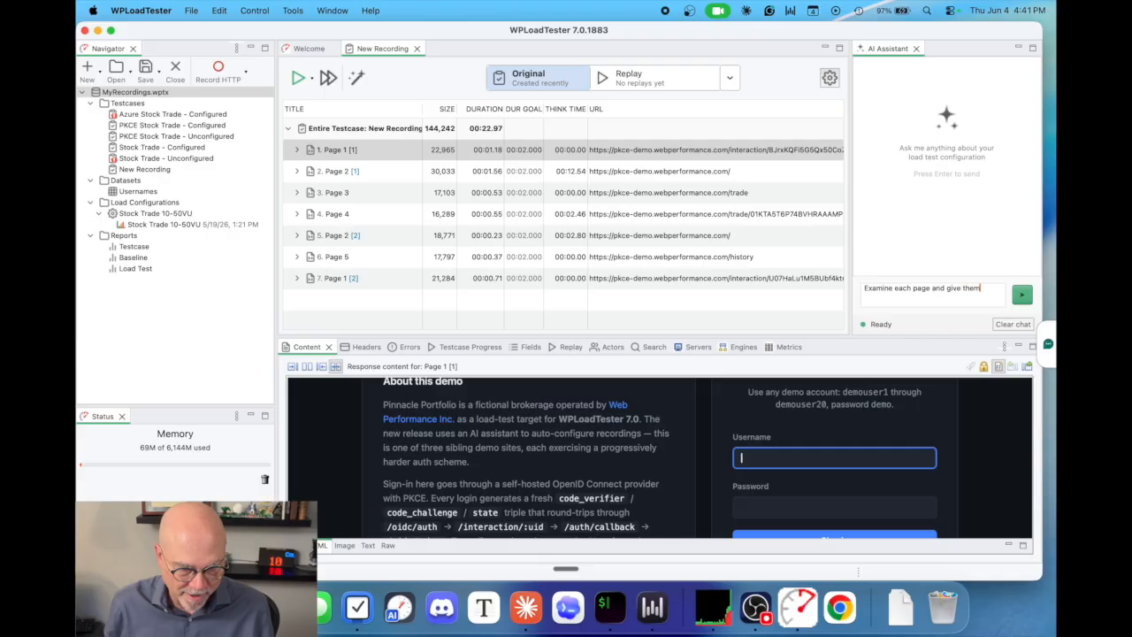
type(" names that desc")
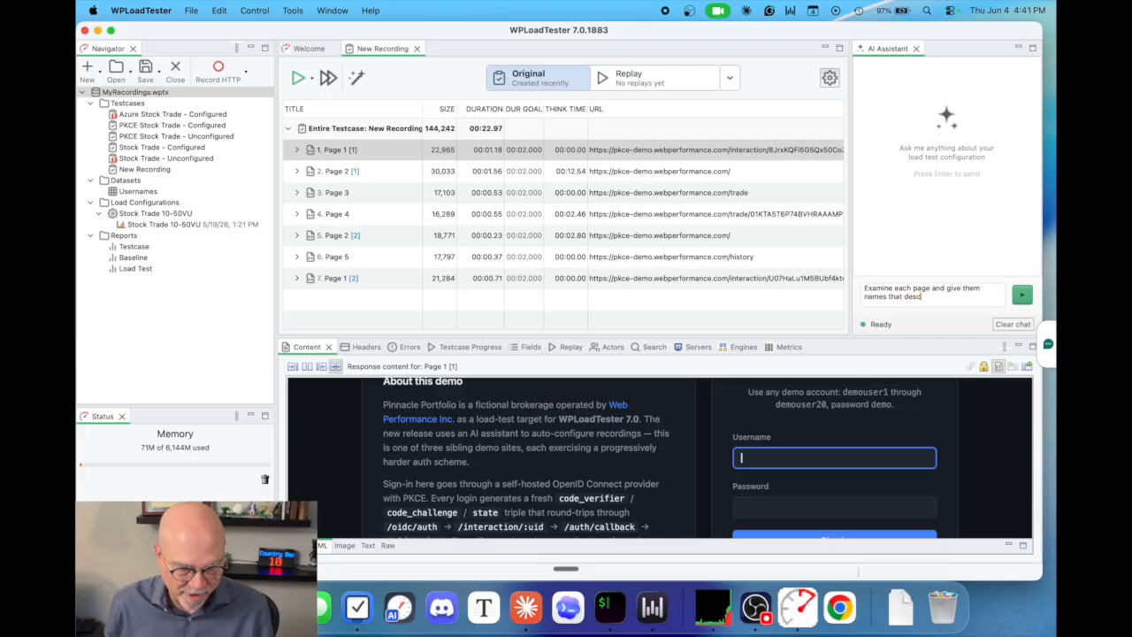
type("ribe that")
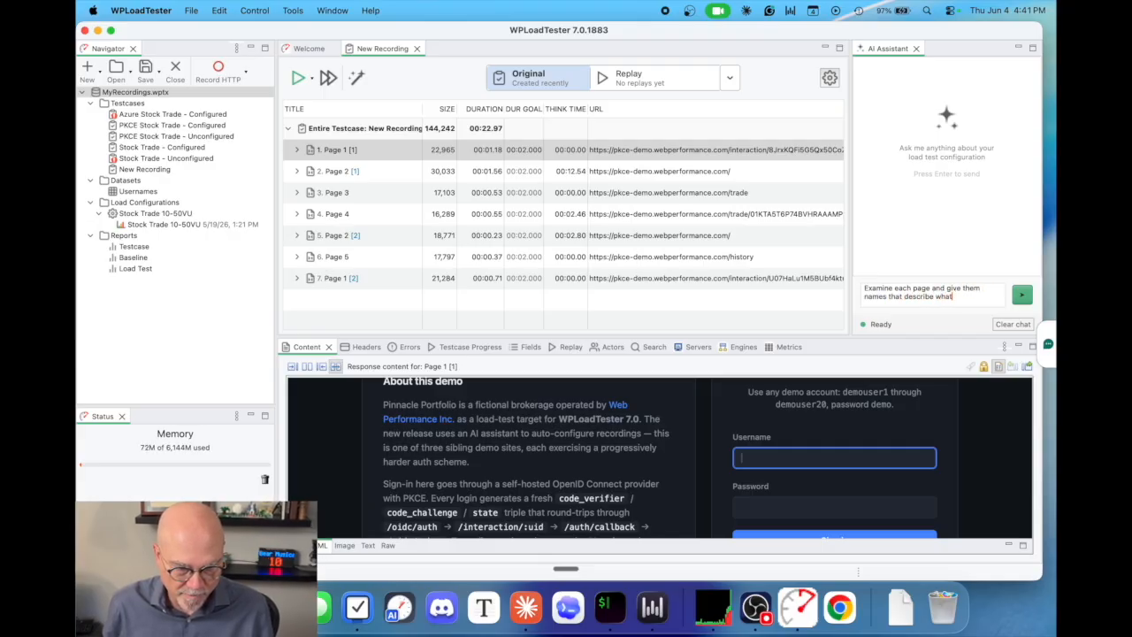
type(" they")
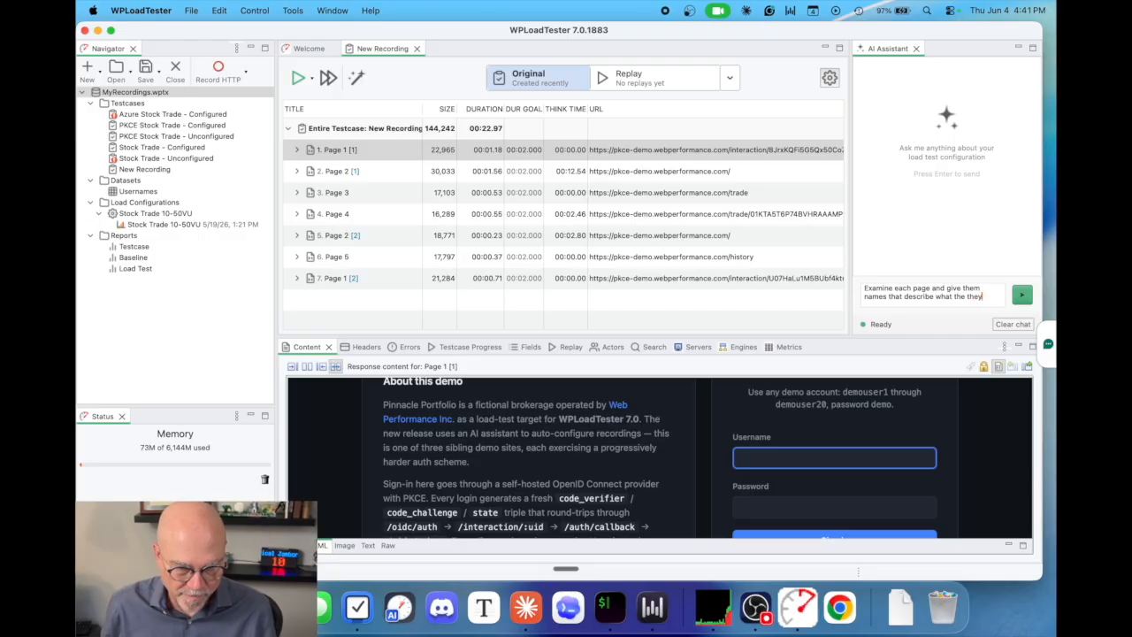
key("BackSpace")
key("BackSpace")
key("BackSpace")
key("BackSpace")
key("BackSpace")
type("y do")
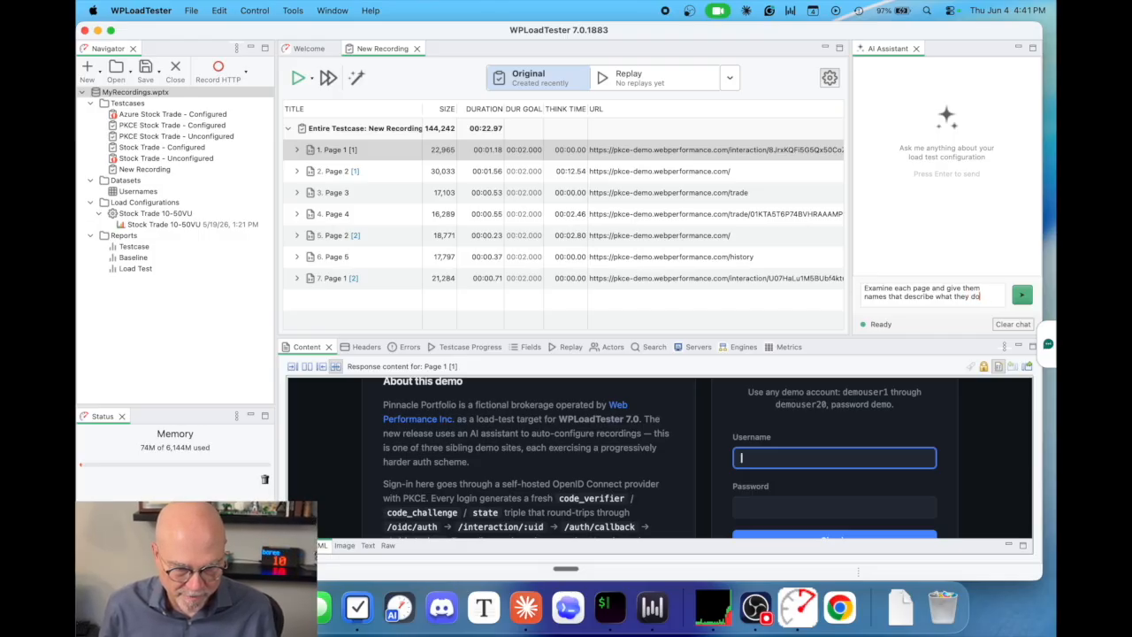
key("Return")
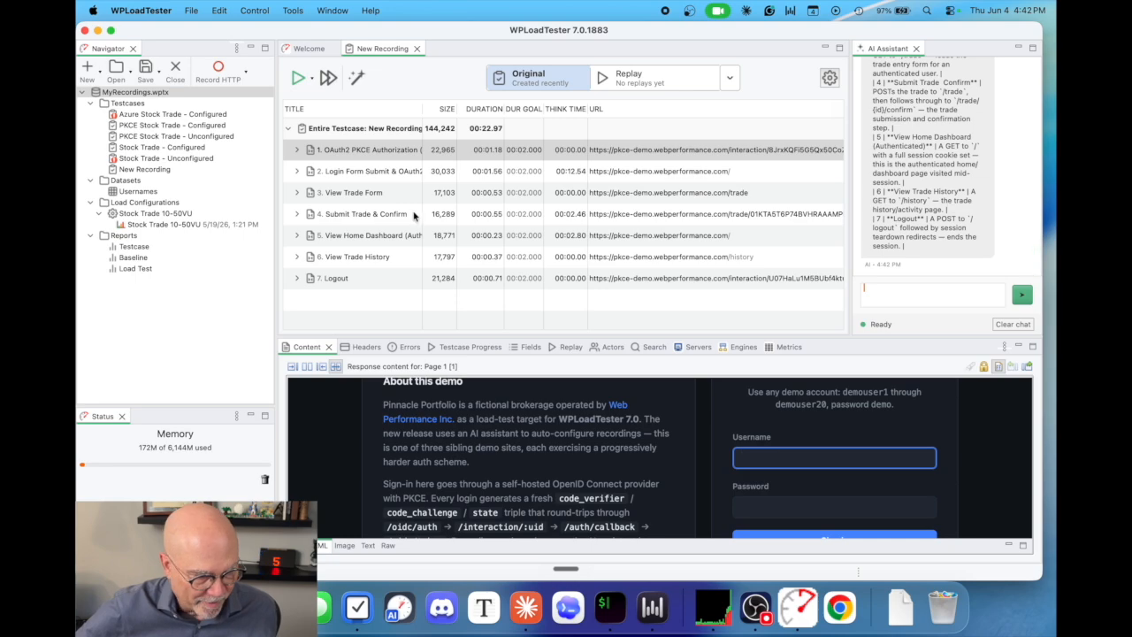
Step: Select Entire Testcase in the Fields view and replay the testcase
left_click(529, 347)
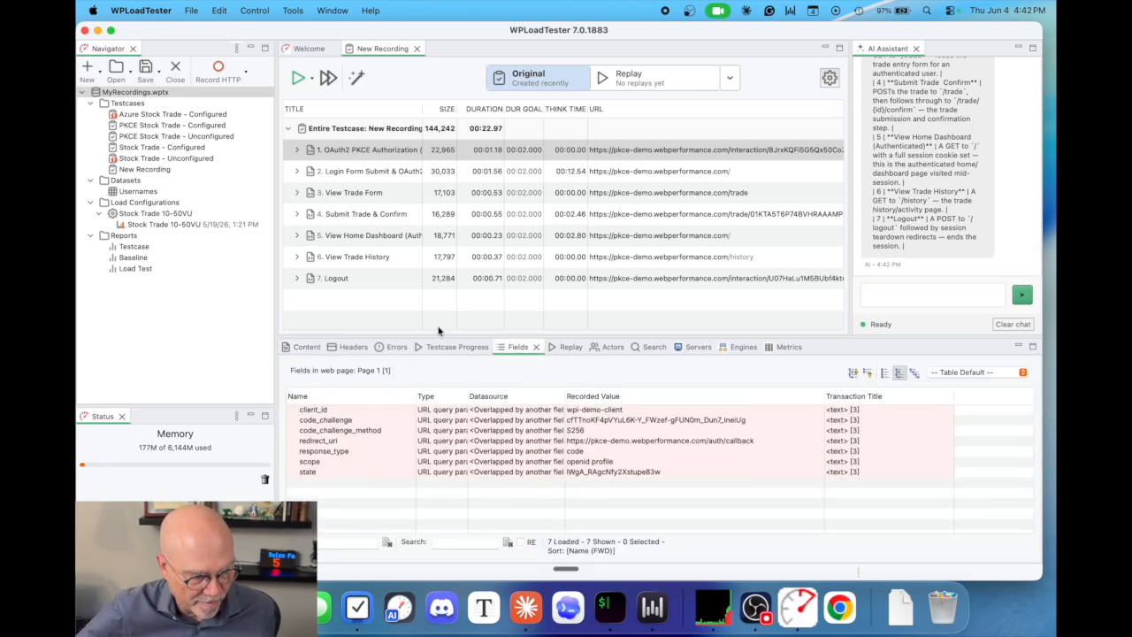
left_click(400, 128)
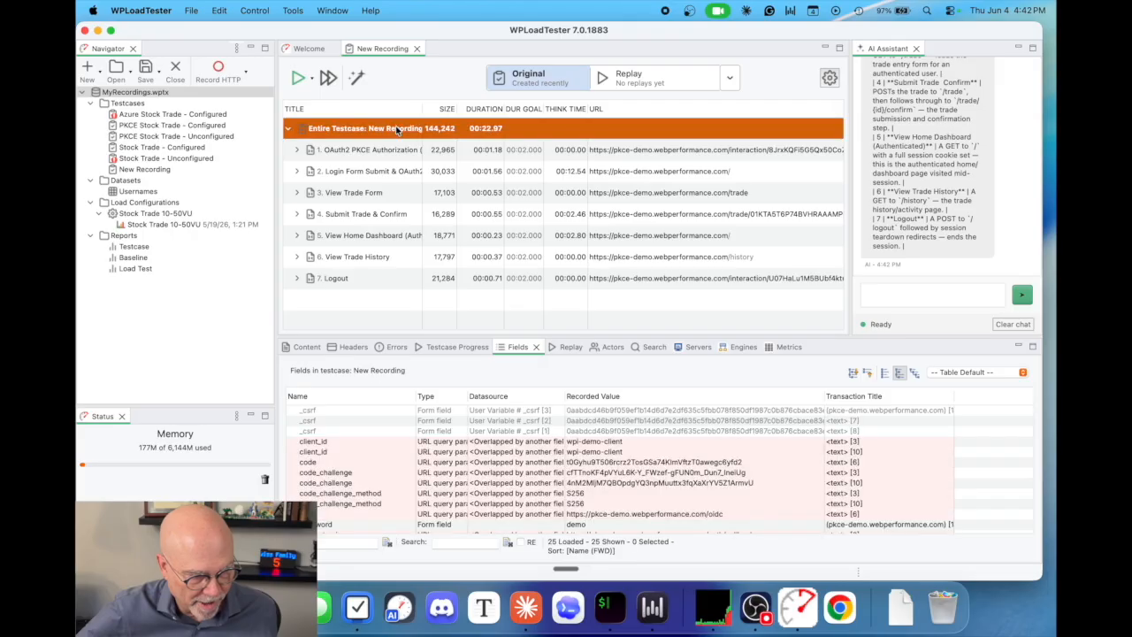
left_click(298, 78)
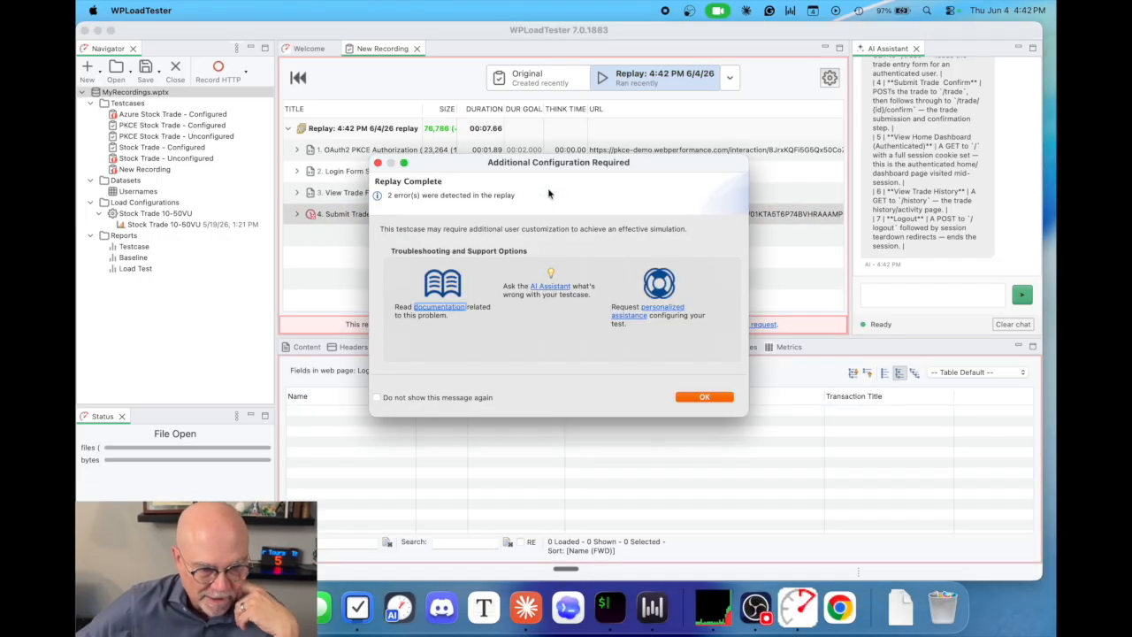
Step: Dismiss the Additional Configuration Required notice and click into the AI Assistant input
left_click(689, 397)
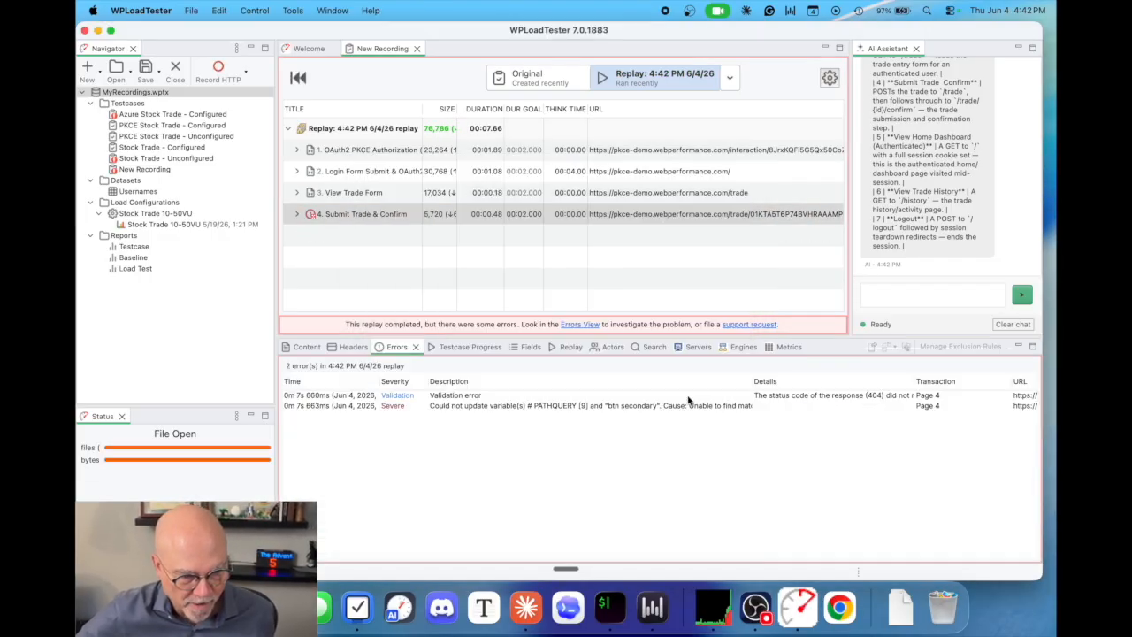
left_click(895, 292)
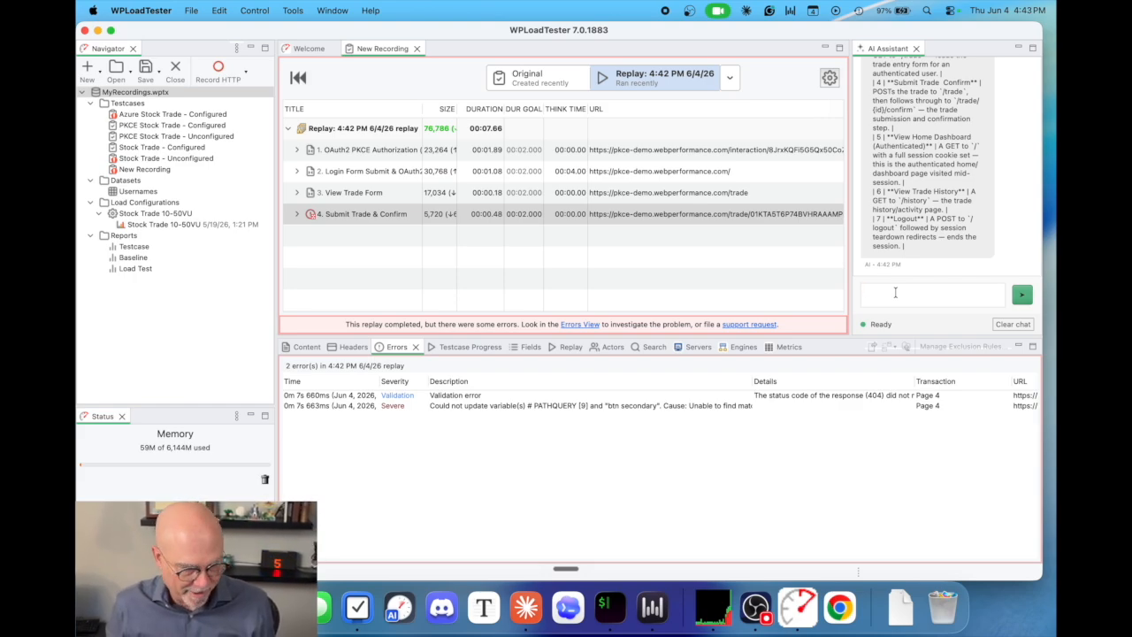
Step: Ask the AI Assistant to 'Fix the replay errors' and let it finish ASM
type("Fix the replay errors")
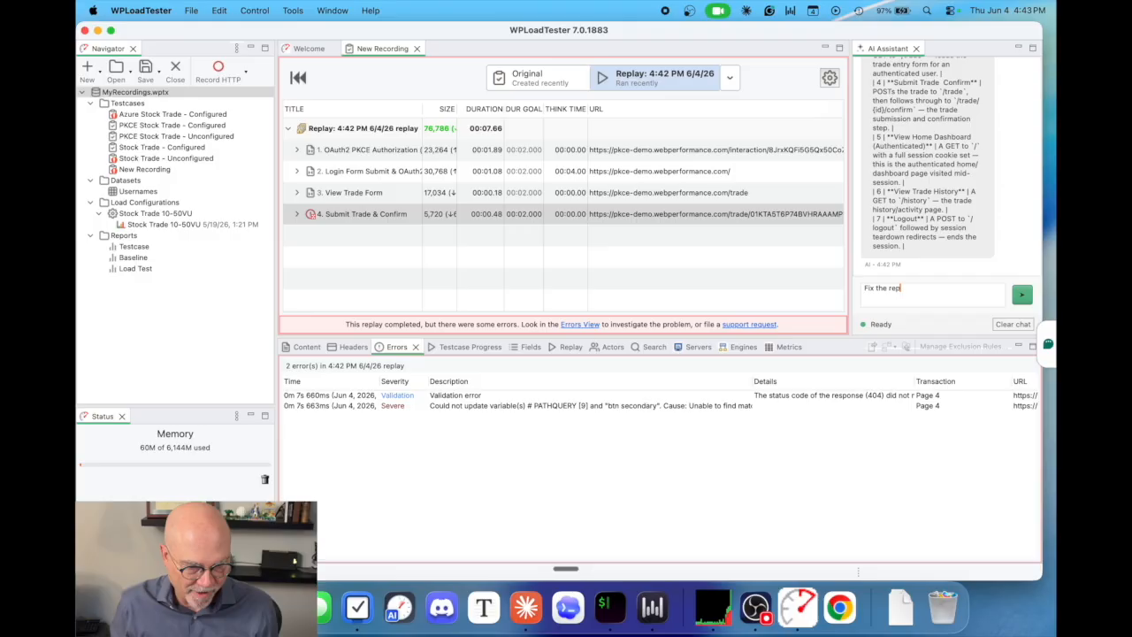
key("Return")
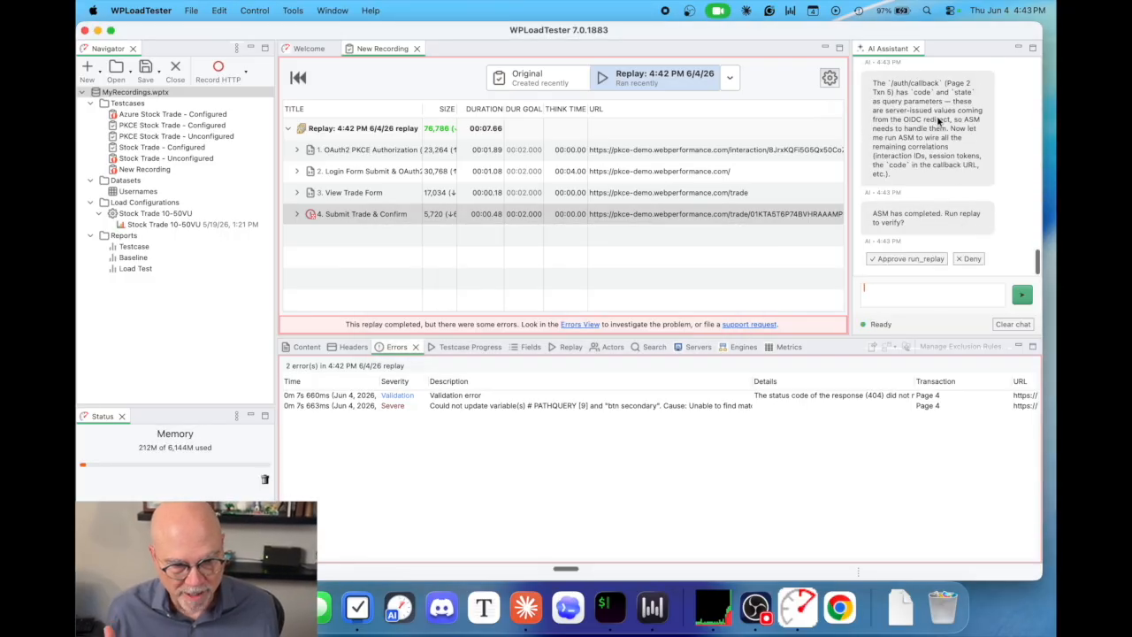
scroll(940, 122, "up", 1)
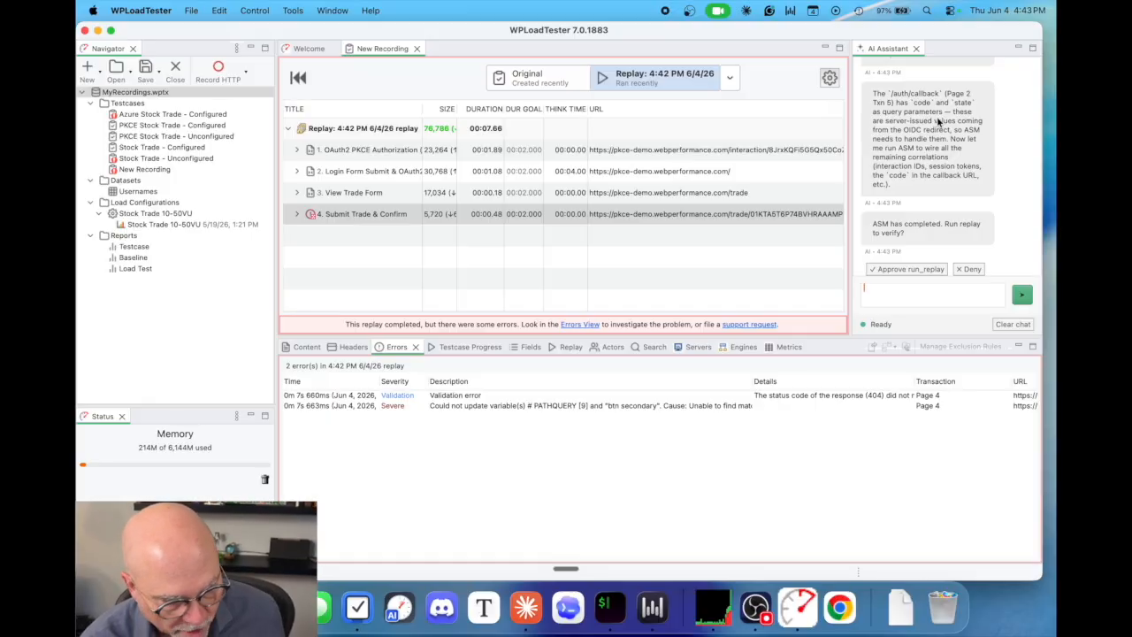
scroll(939, 122, "down", 1)
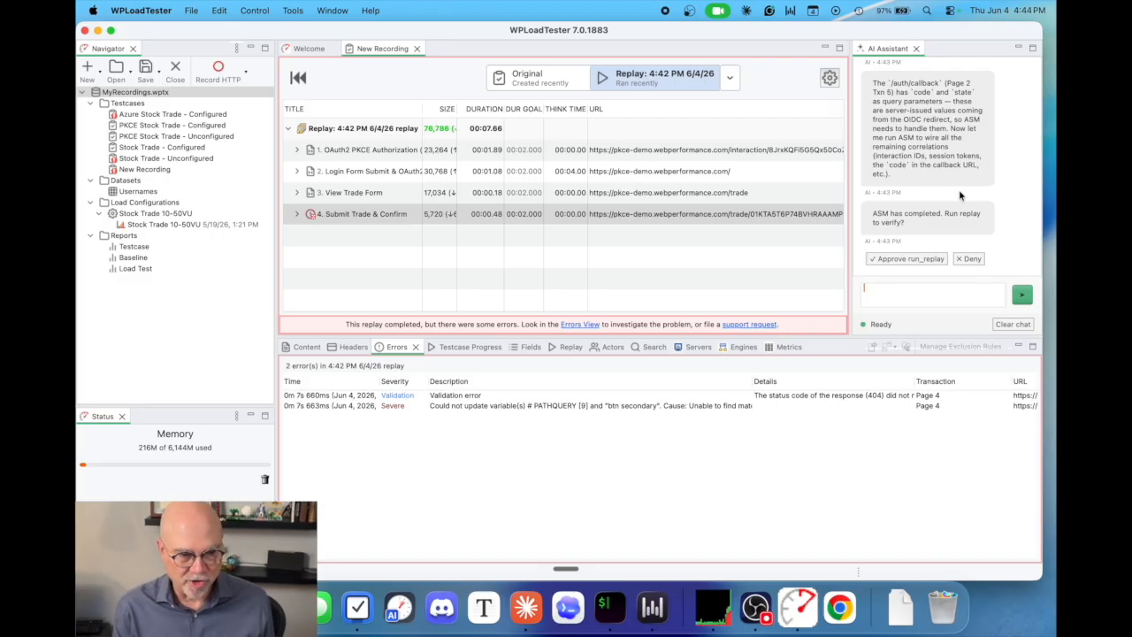
Step: Approve both run_replay verification replays, then switch to the Original recording view
left_click(912, 258)
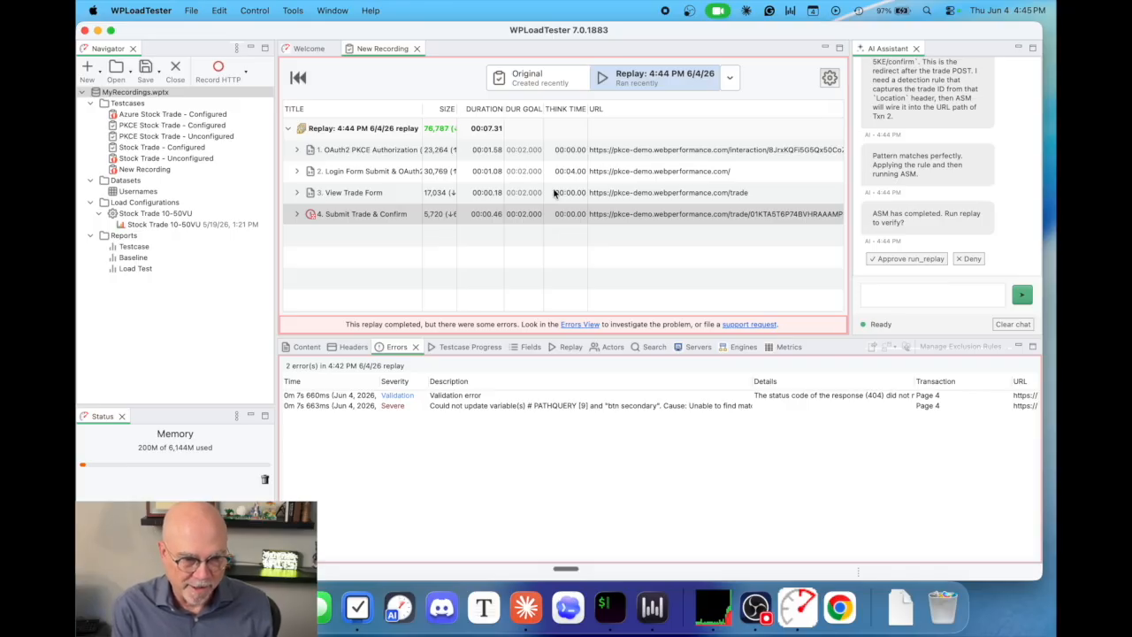
left_click(906, 258)
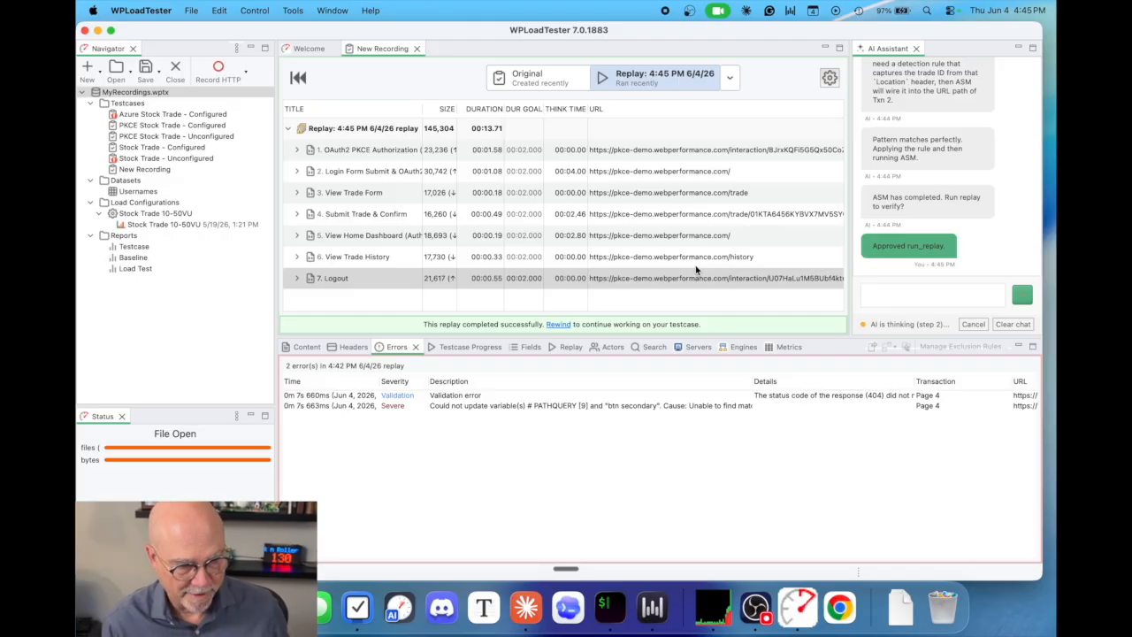
left_click(548, 81)
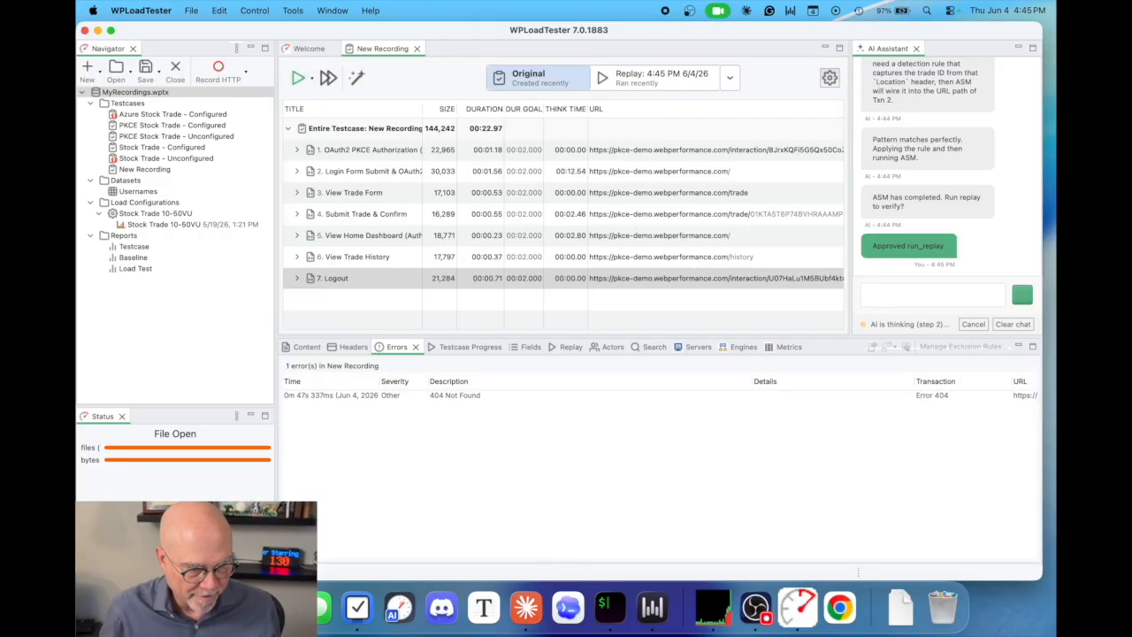
left_click(294, 13)
left_click(298, 33)
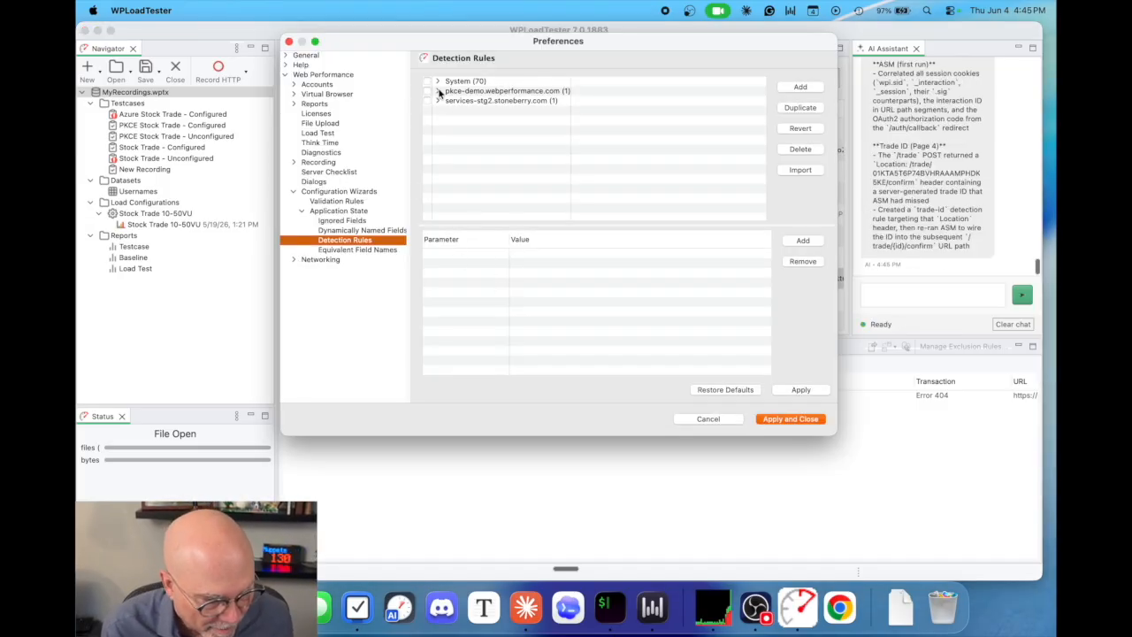
left_click(437, 91)
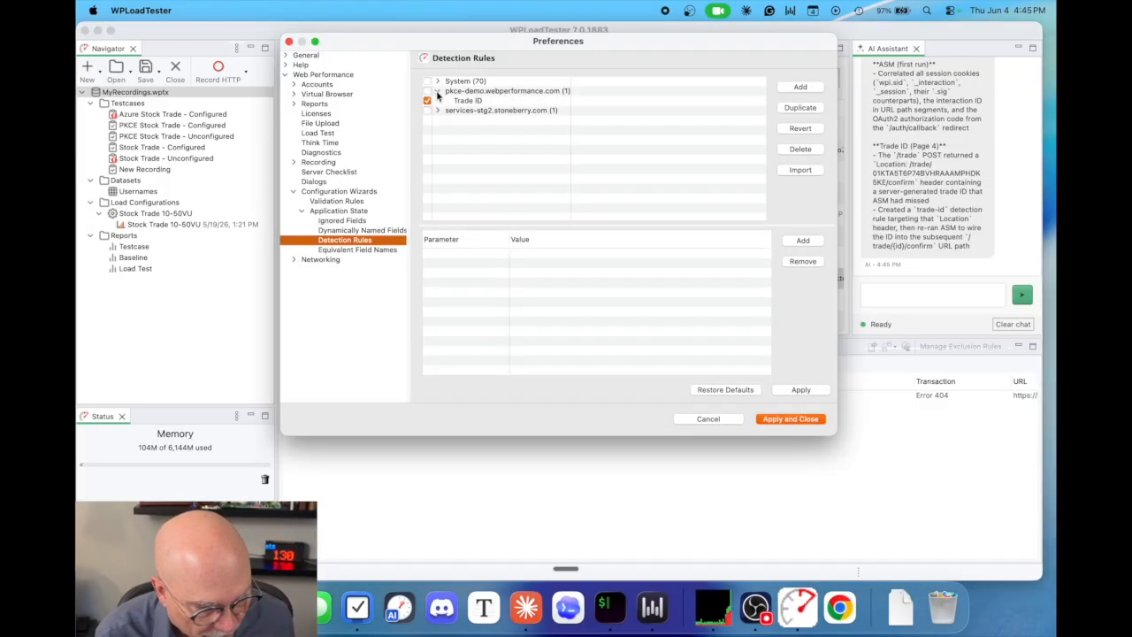
left_click(487, 100)
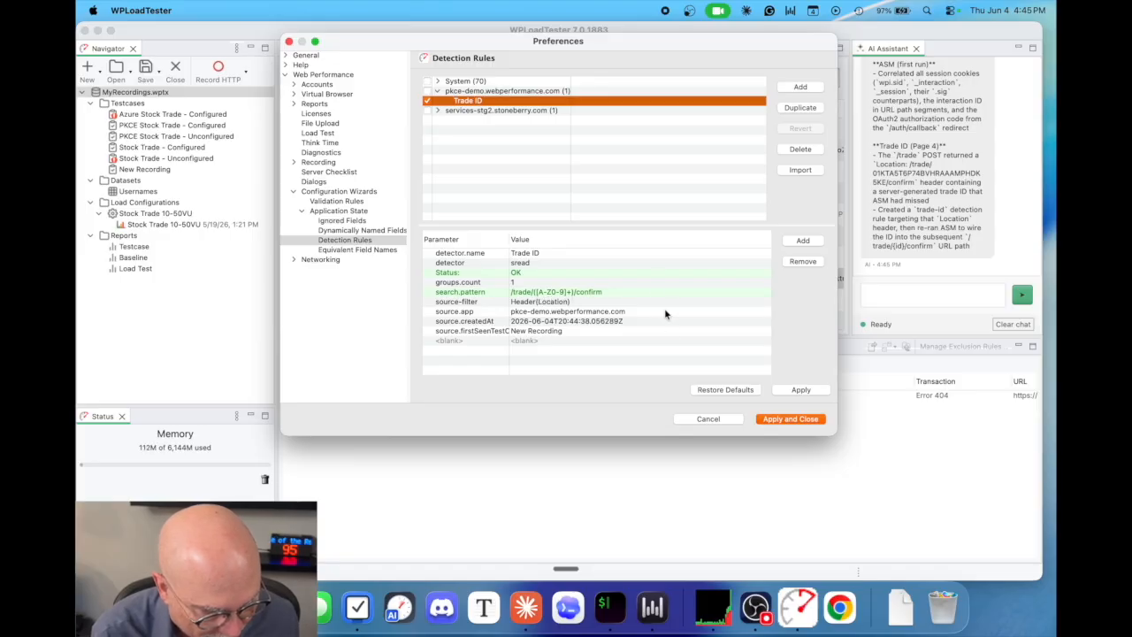
left_click(708, 419)
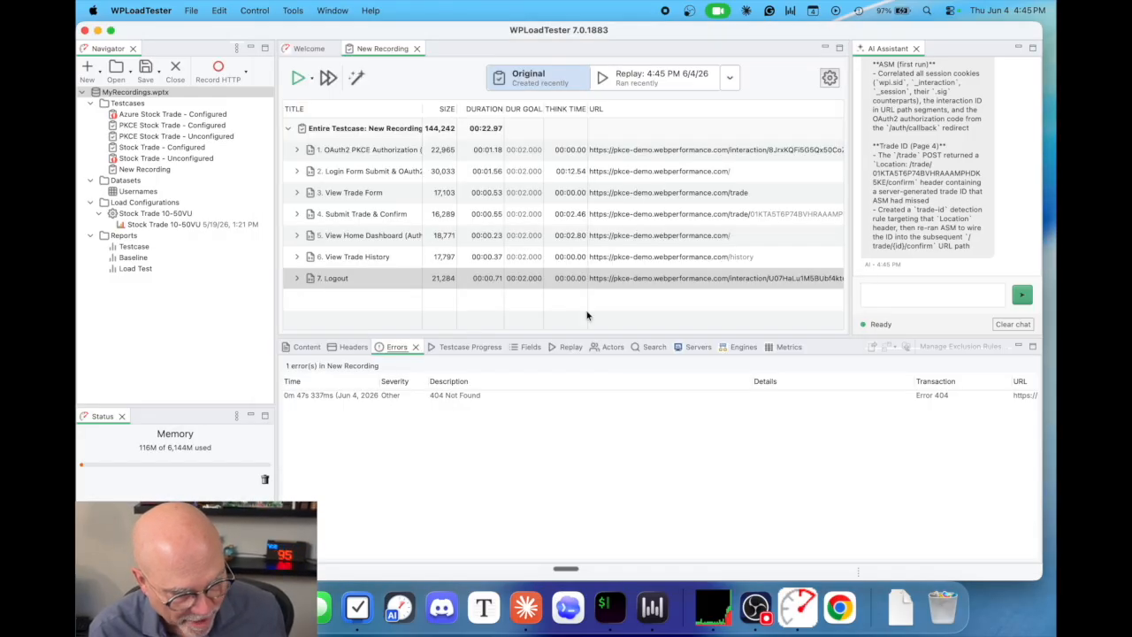
Step: Set the username field's datasource to the Usernames dataset
left_click(400, 131)
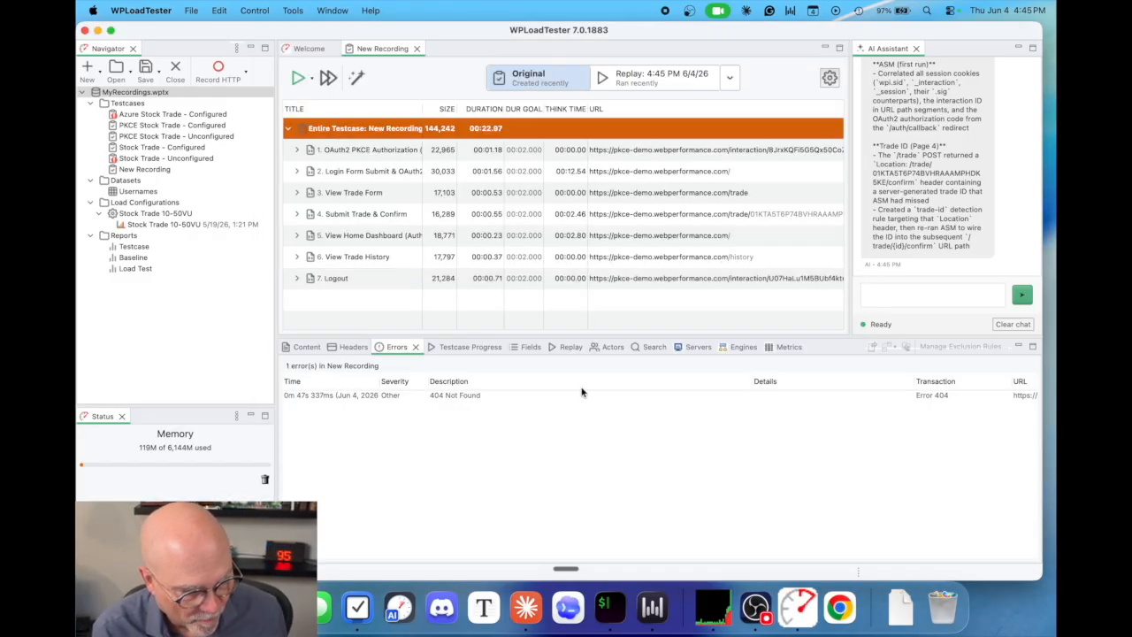
left_click(529, 348)
double_click(597, 527)
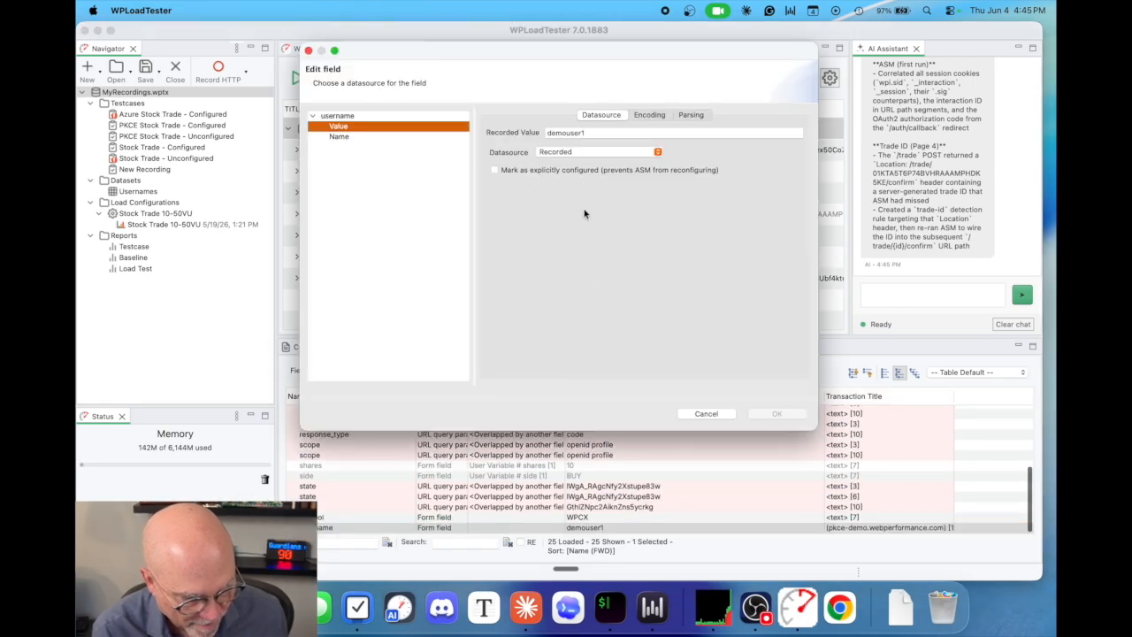
left_click(571, 152)
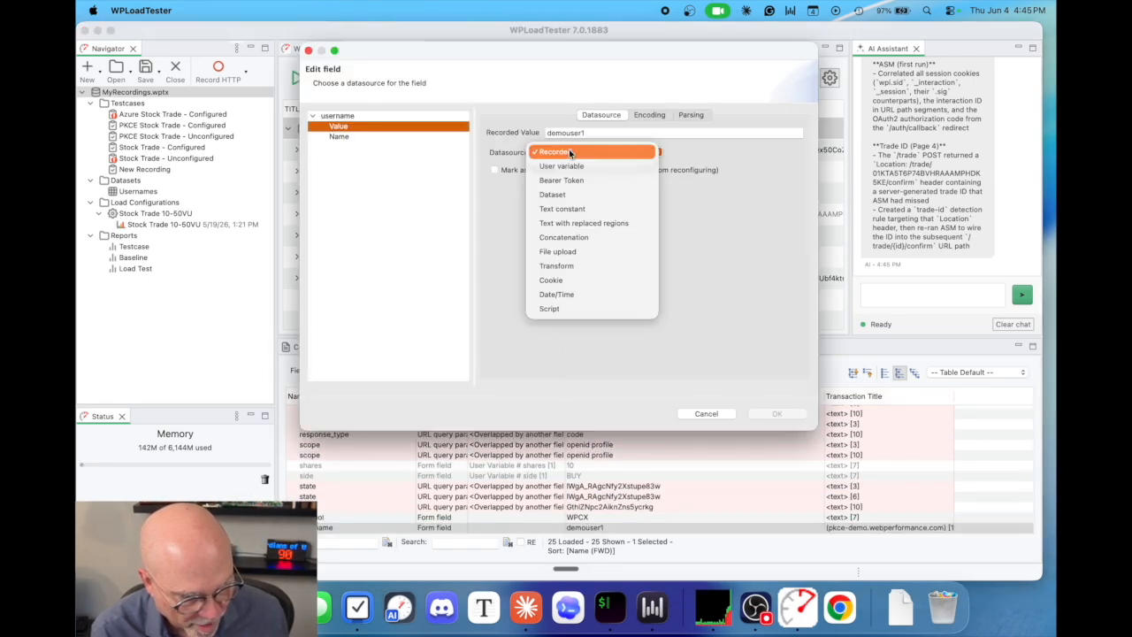
left_click(575, 195)
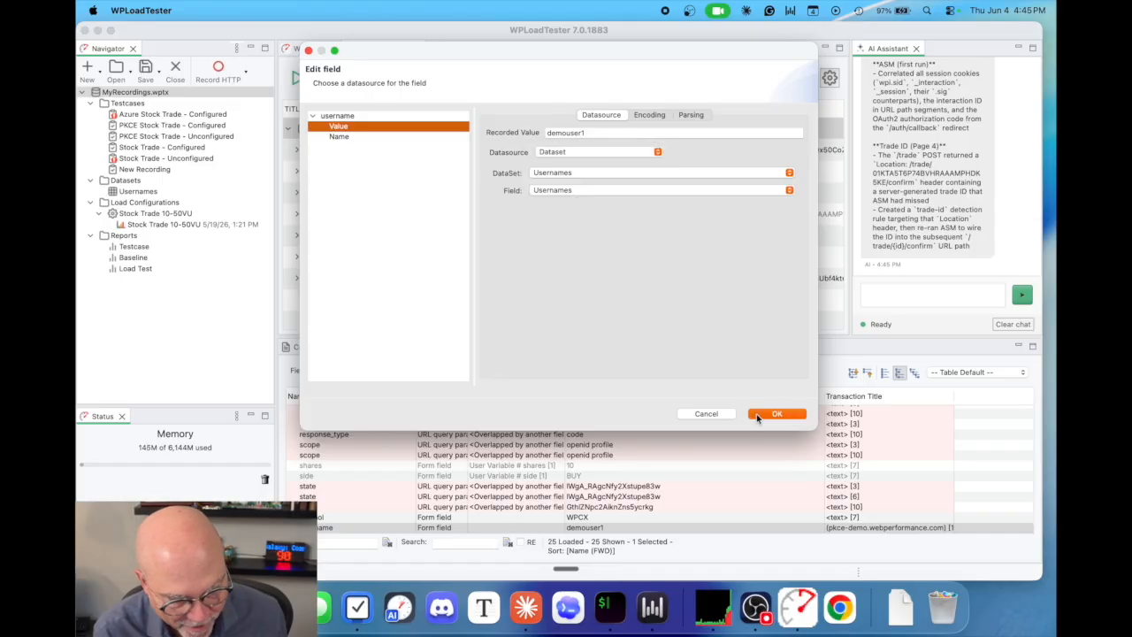
left_click(757, 415)
Step: Inspect the 500-row Usernames dataset, then go back to the New Recording testcase
double_click(141, 191)
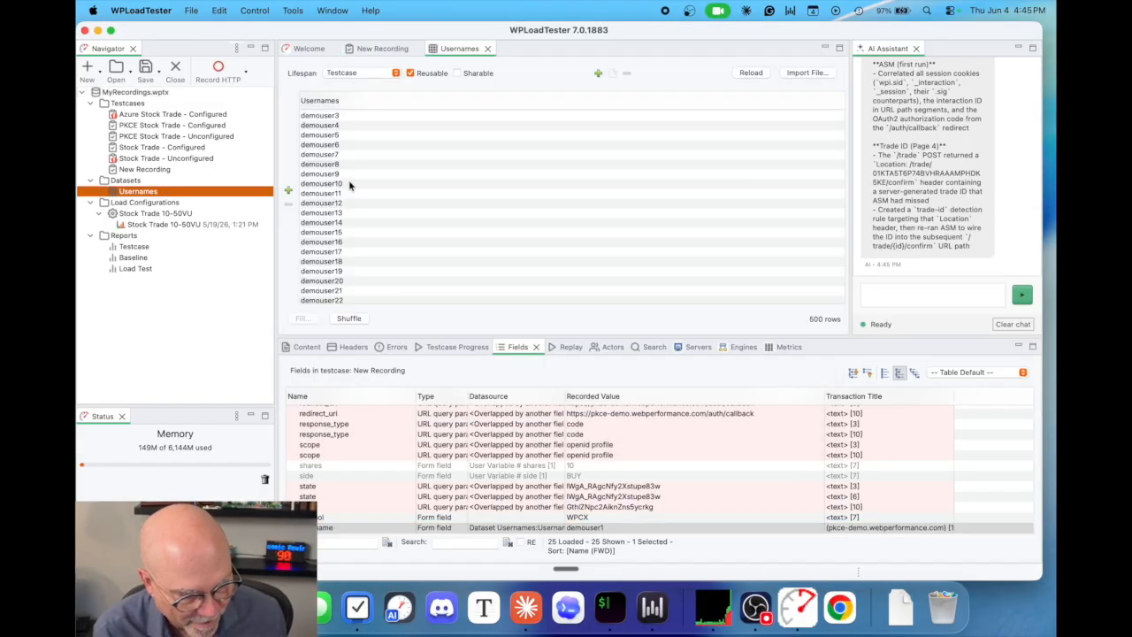
scroll(333, 198, "down", 20)
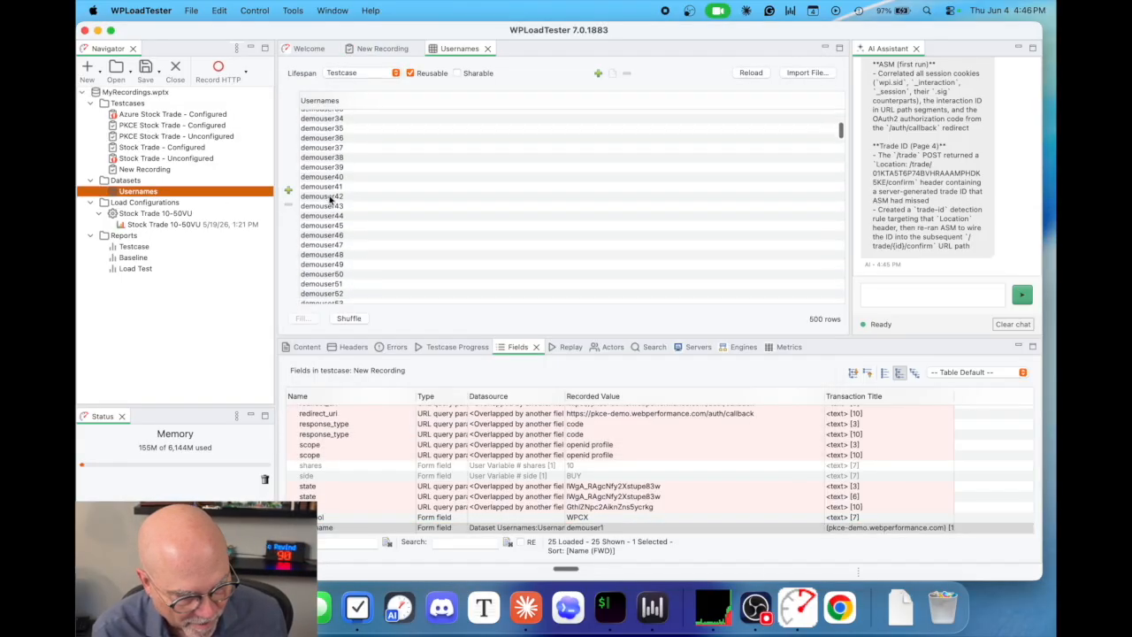
left_click(380, 51)
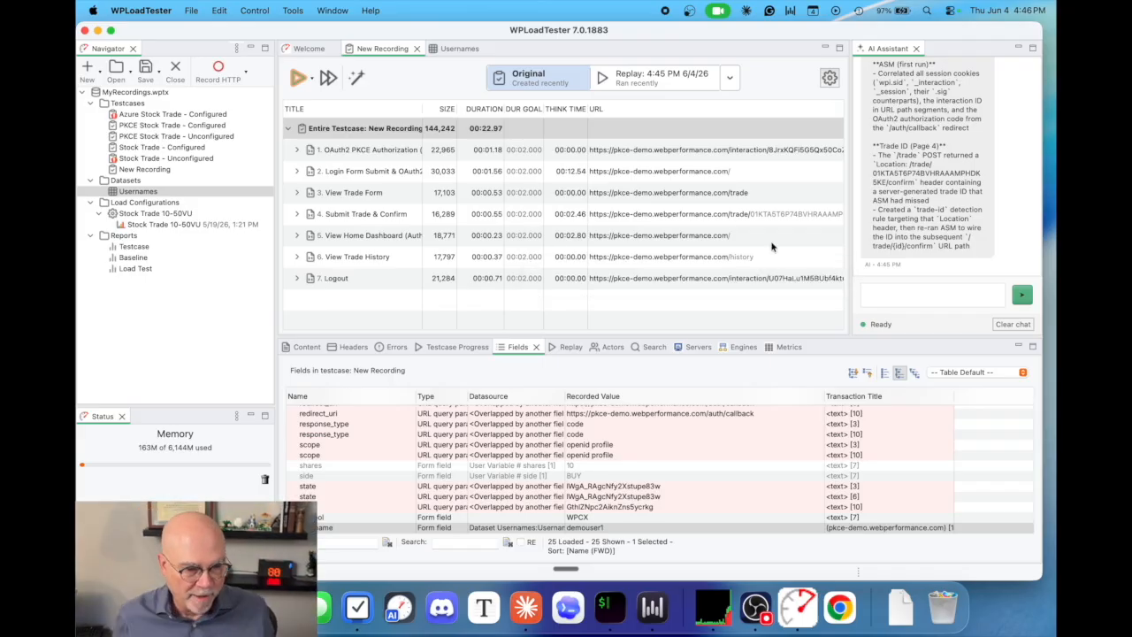
Step: Clear the AI chat and create a load configuration starting at 200 users, adding 200 per step
left_click(1005, 325)
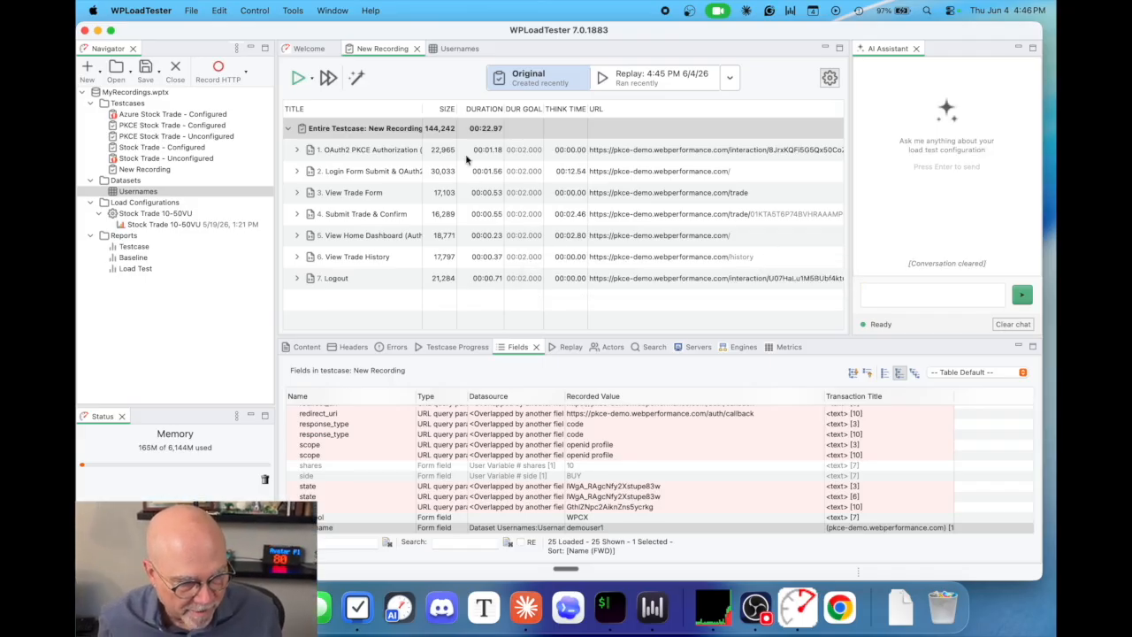
left_click(328, 78)
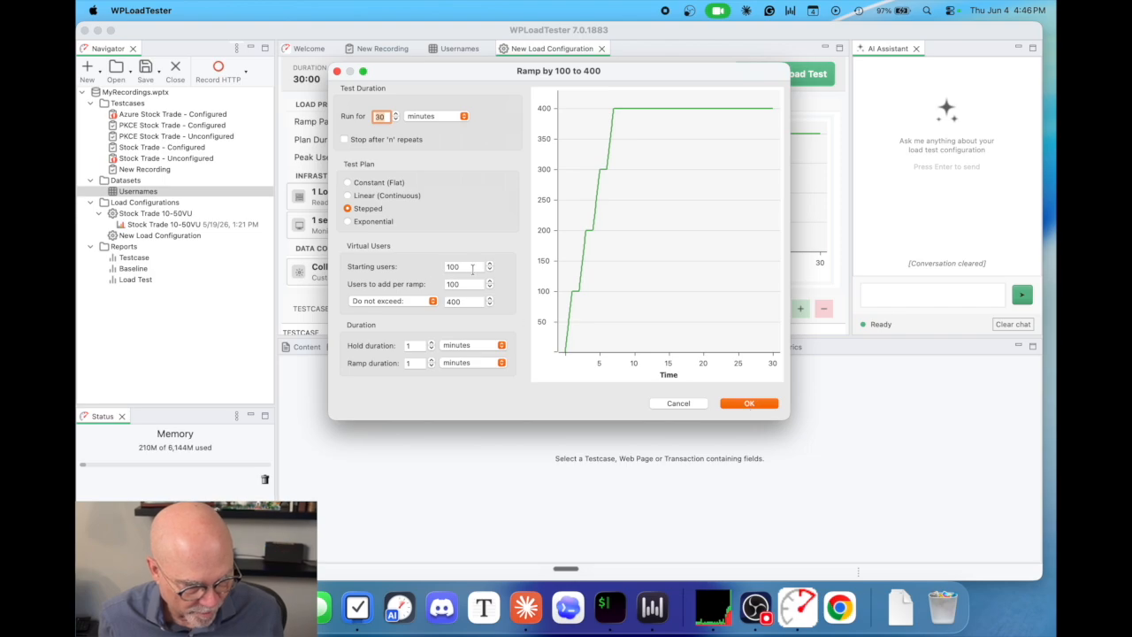
double_click(466, 267)
type("200")
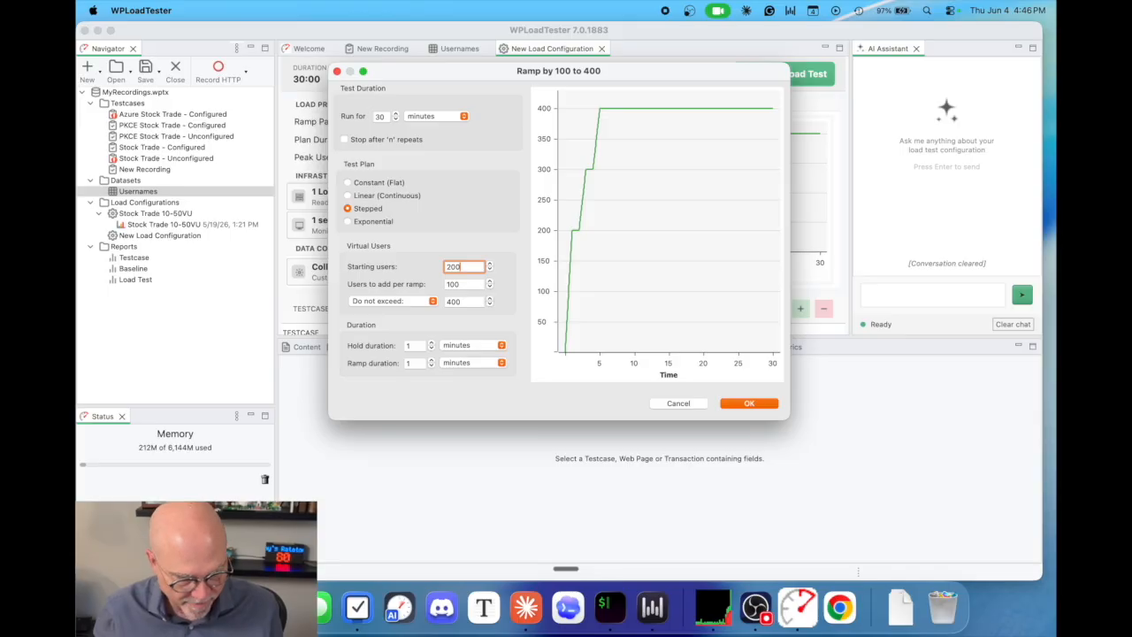
key("Tab")
type("200")
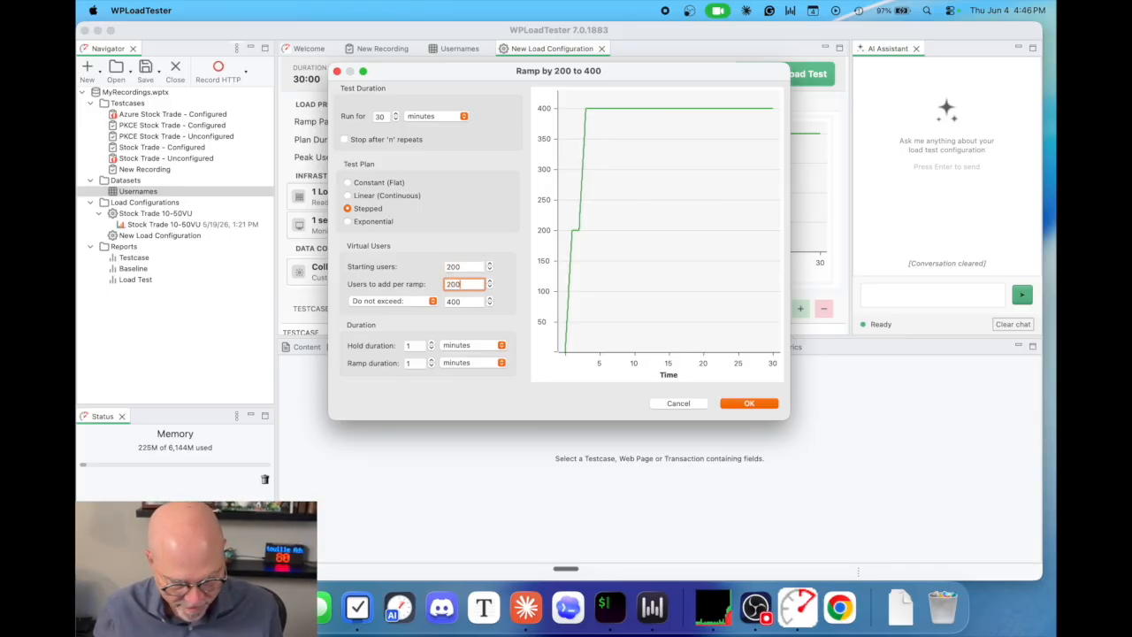
left_click(734, 403)
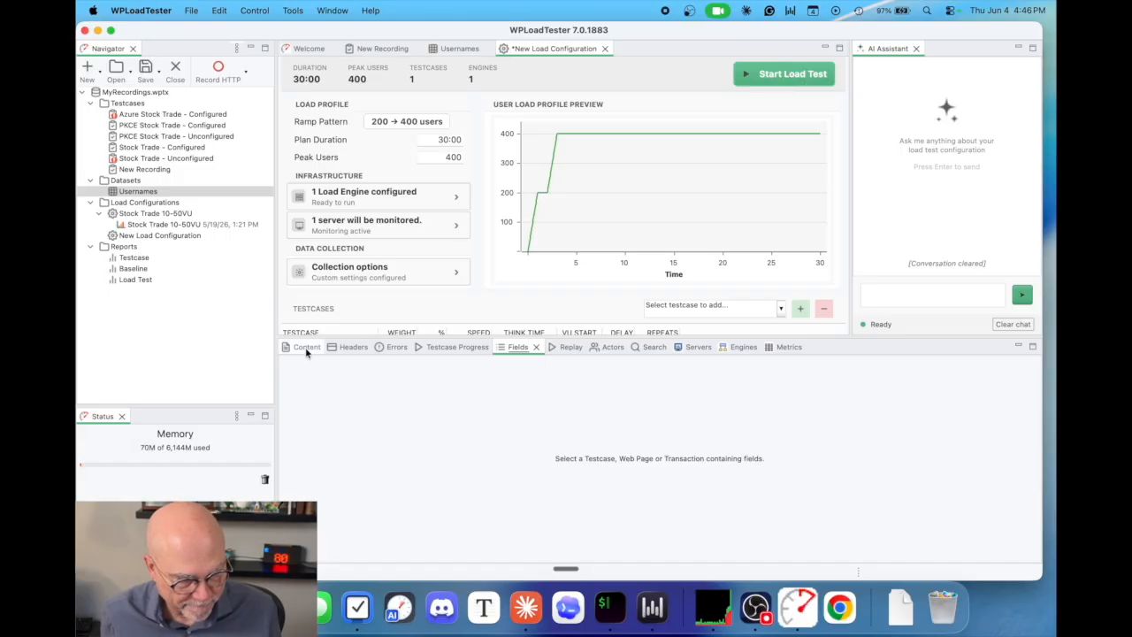
Step: Show the monitored servers list and enlarge the configuration area to reveal the New Recording testcase row
left_click(694, 350)
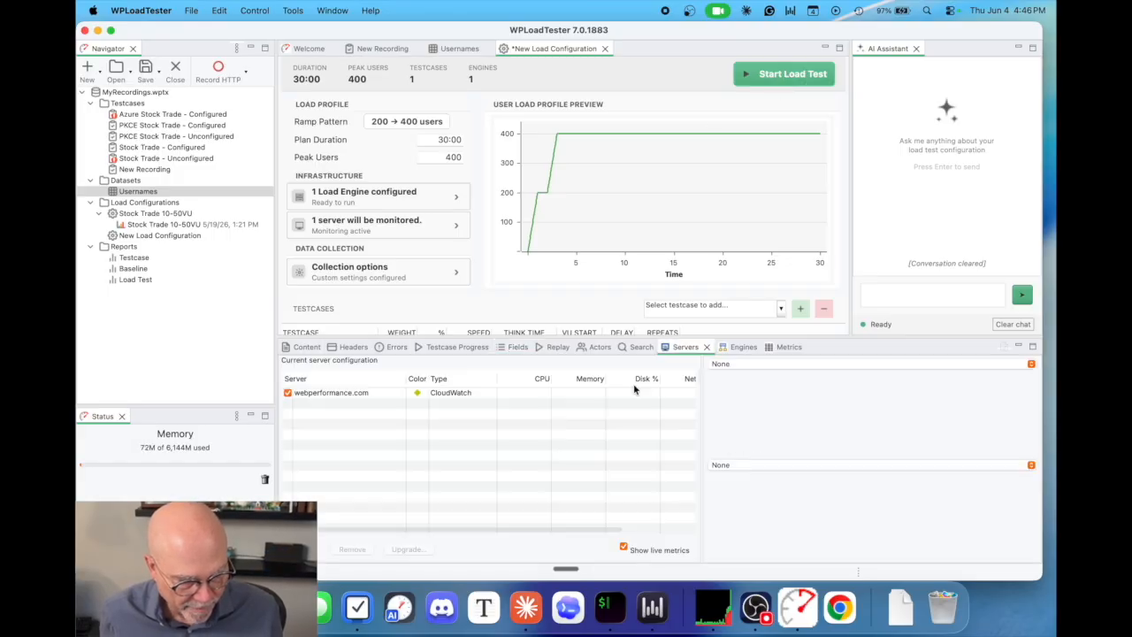
scroll(492, 450, "right", 5)
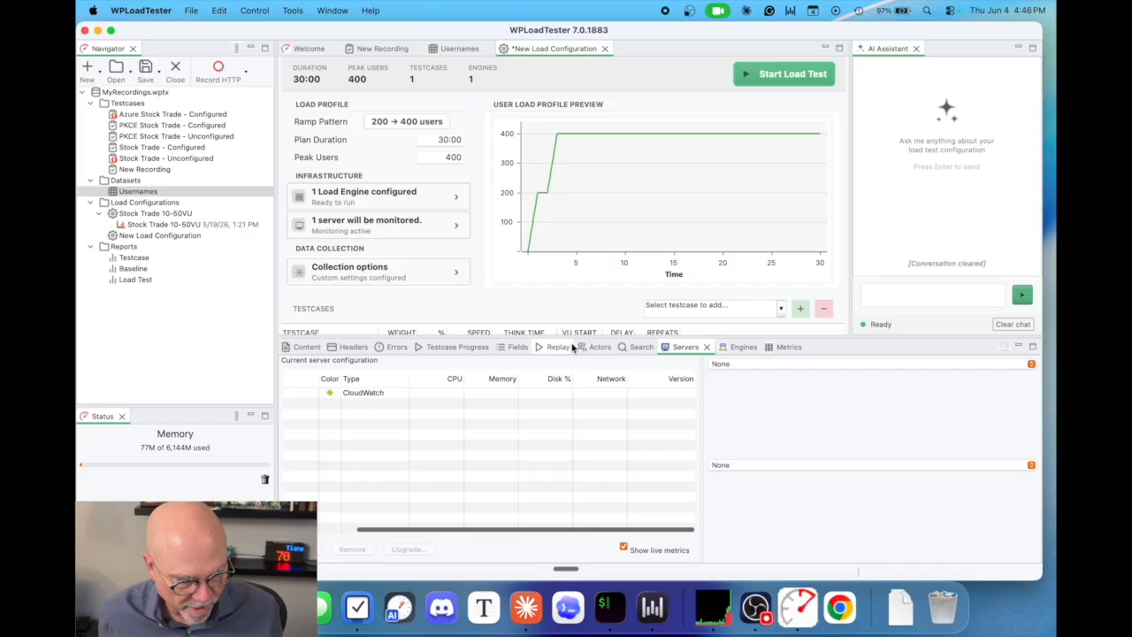
left_click_drag(568, 340, 560, 378)
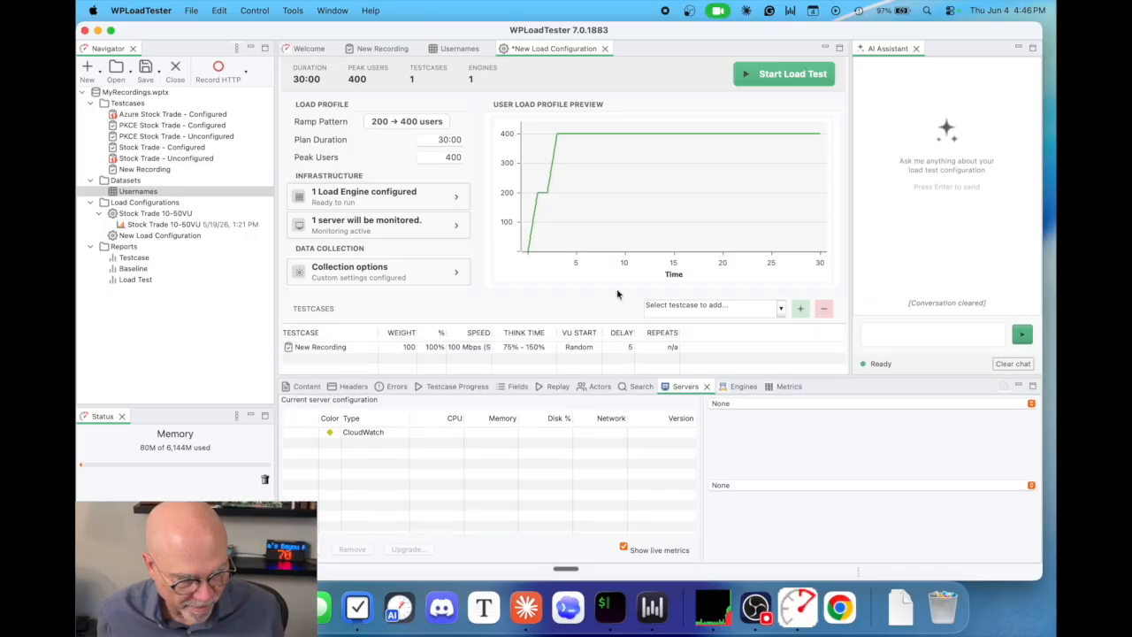
Step: Start the 400-user load test, then focus the AI Assistant chat box once the dashboard updates
left_click(775, 76)
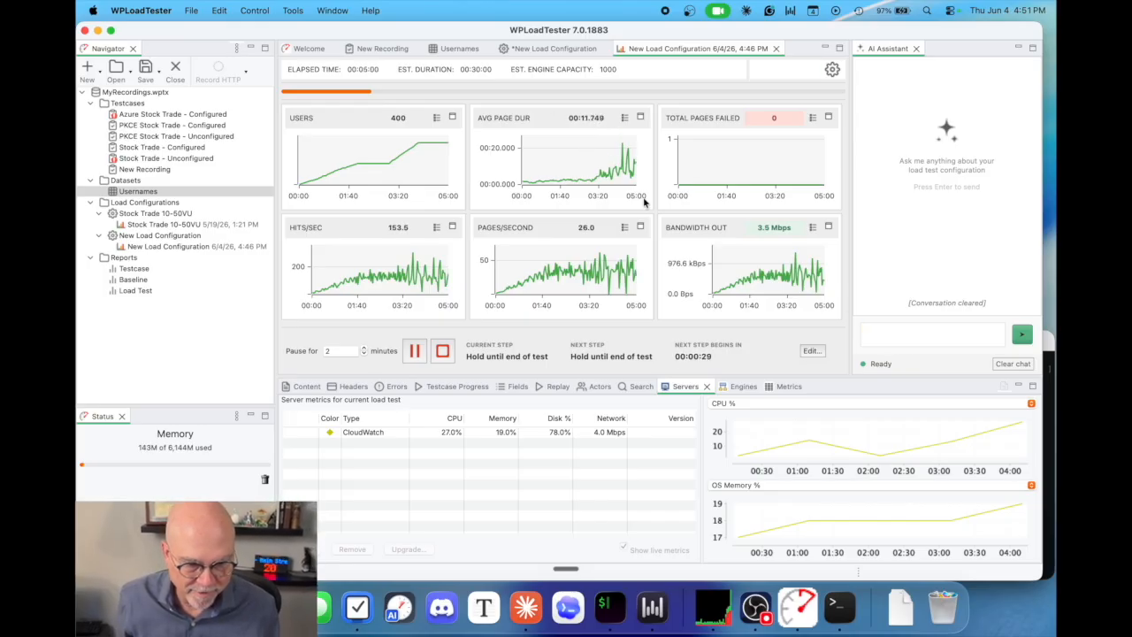
left_click(882, 334)
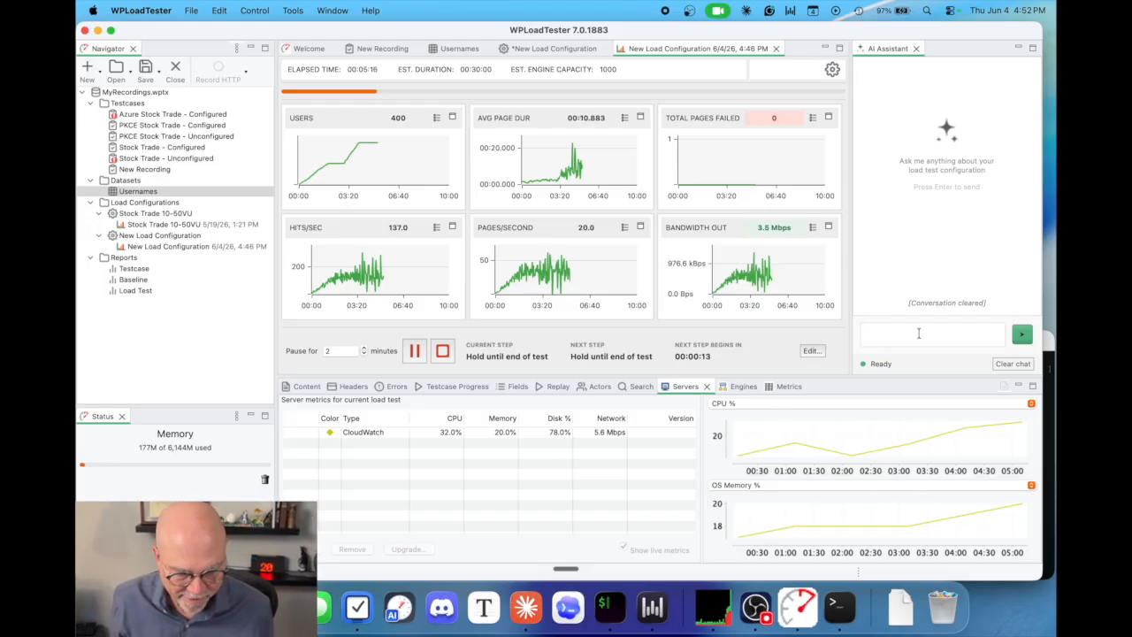
Step: Ask the AI Assistant 'Estimate the bottleneck on this running load test' and read the full reply
type("Estimate t")
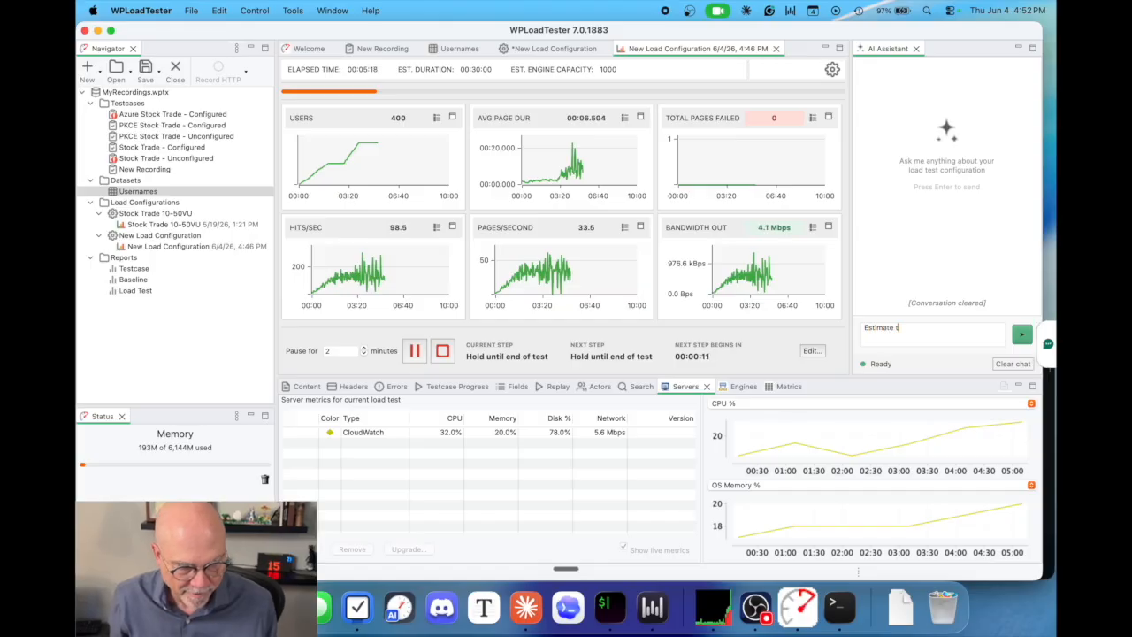
type("he bottleneck on this runn")
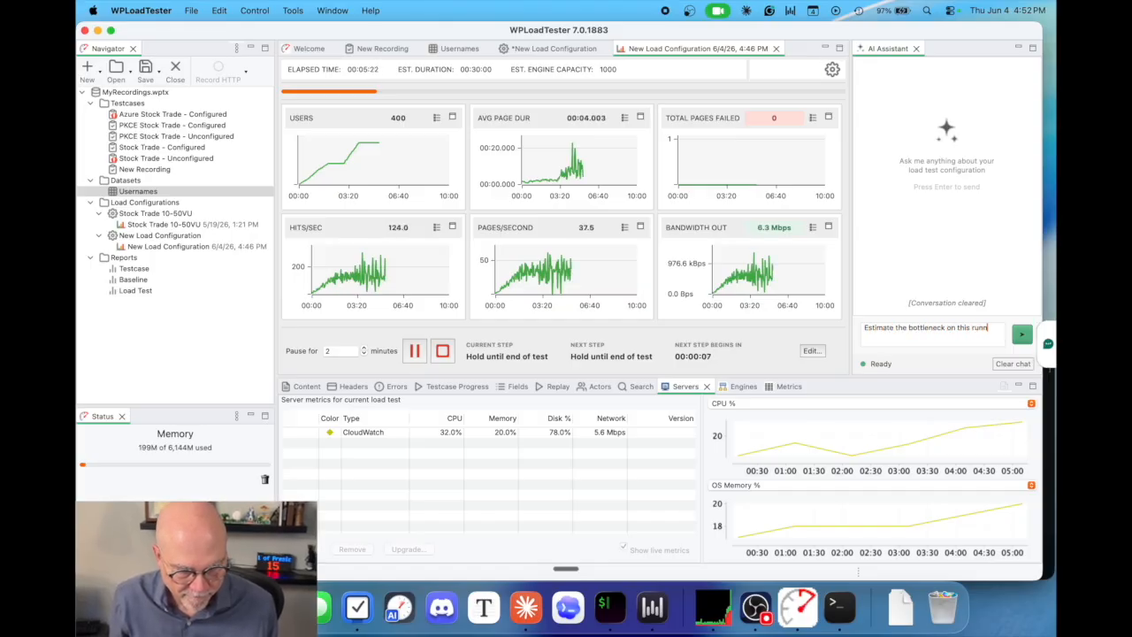
type("ing load test")
key("Return")
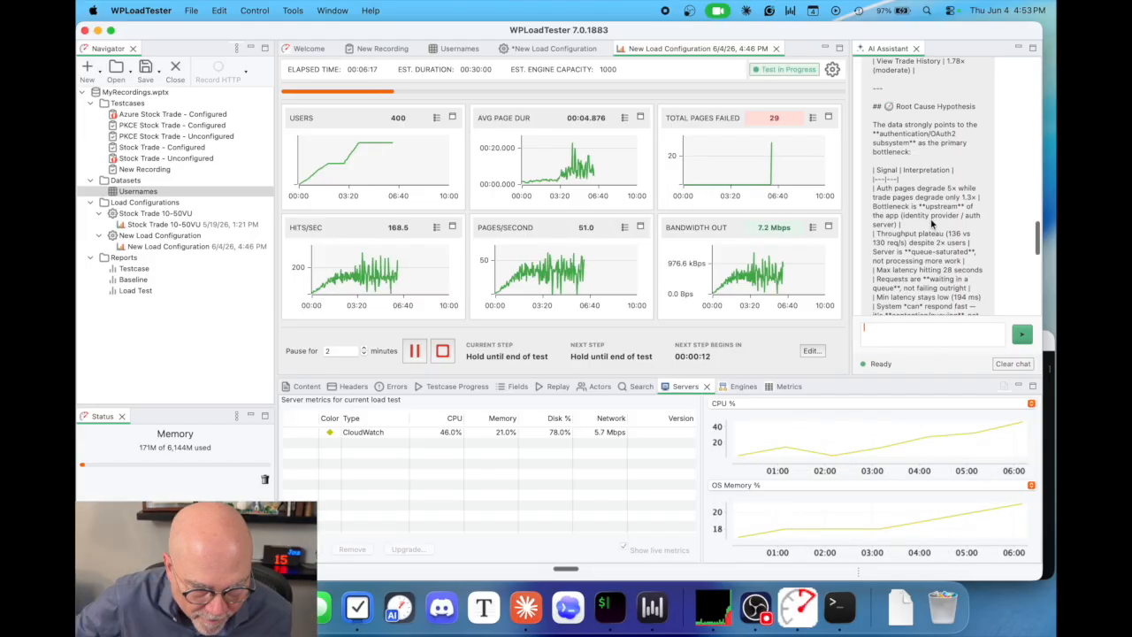
scroll(930, 224, "down", 2)
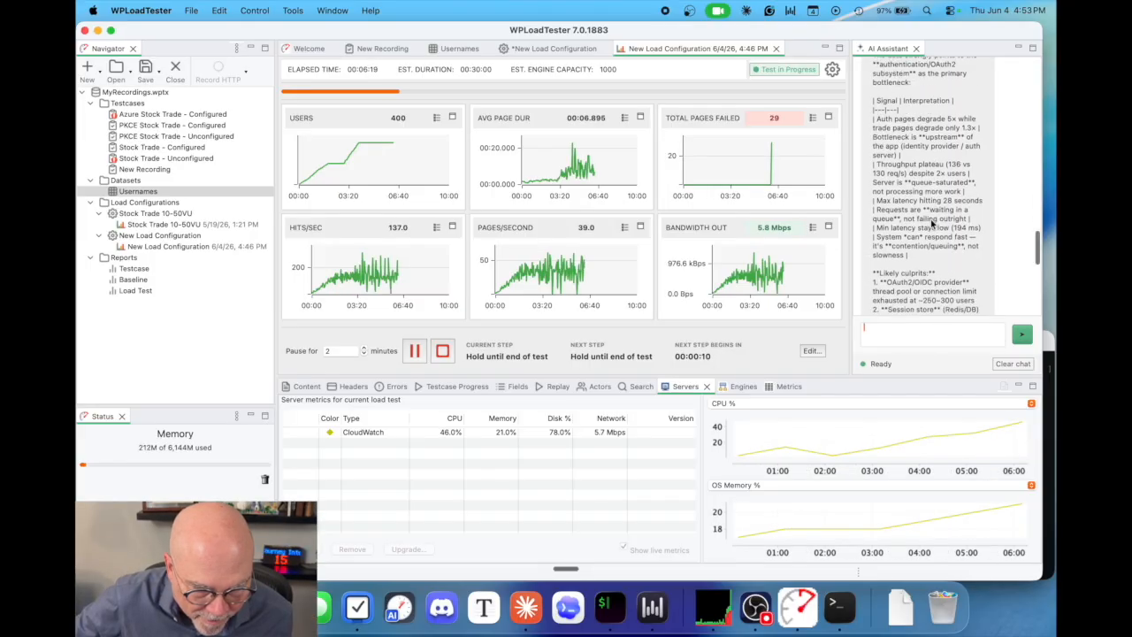
scroll(930, 224, "down", 1)
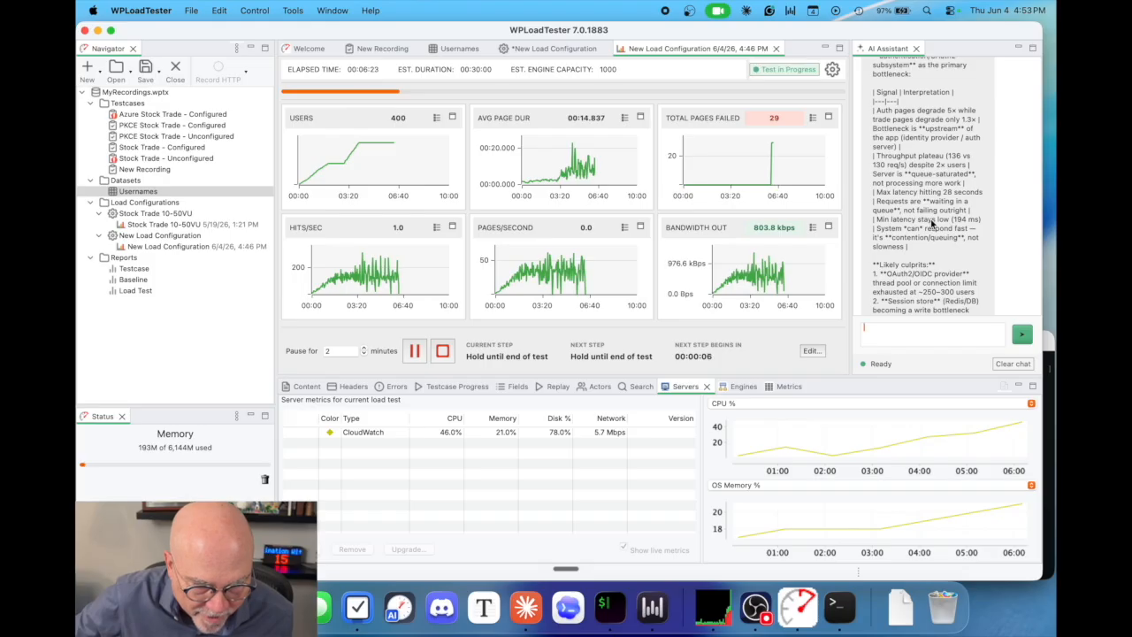
scroll(931, 224, "down", 1)
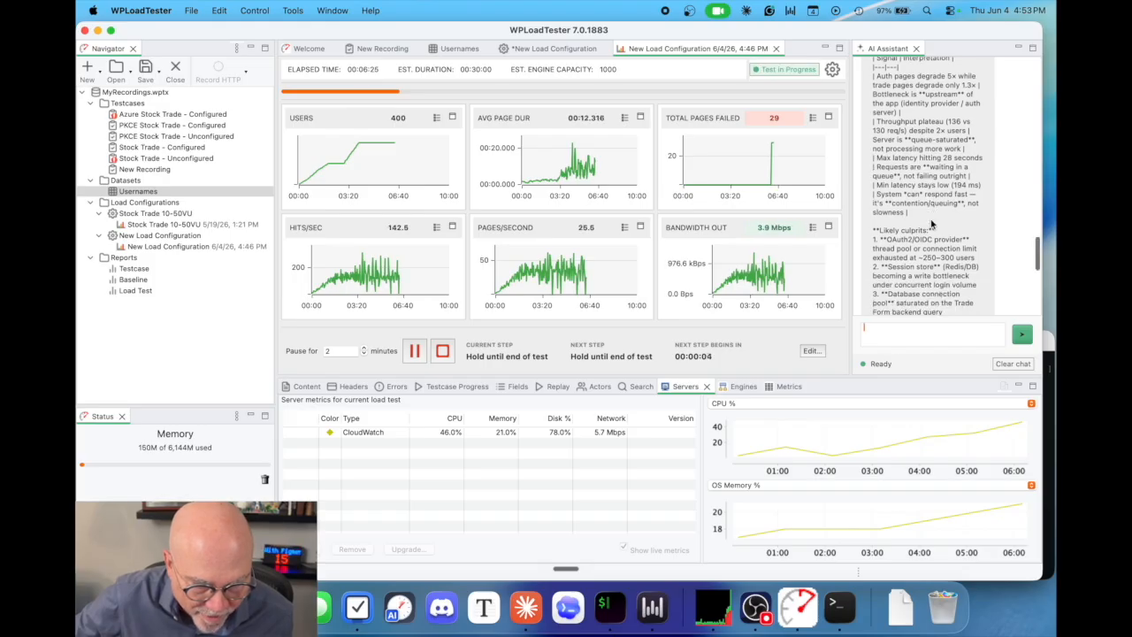
scroll(931, 223, "down", 3)
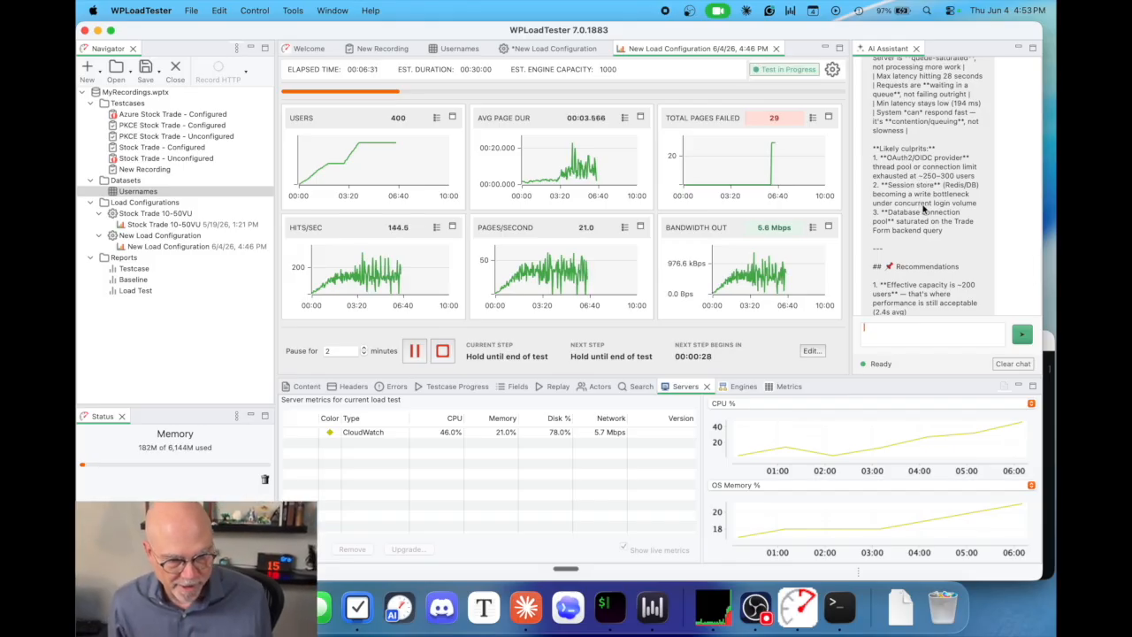
scroll(929, 221, "down", 2)
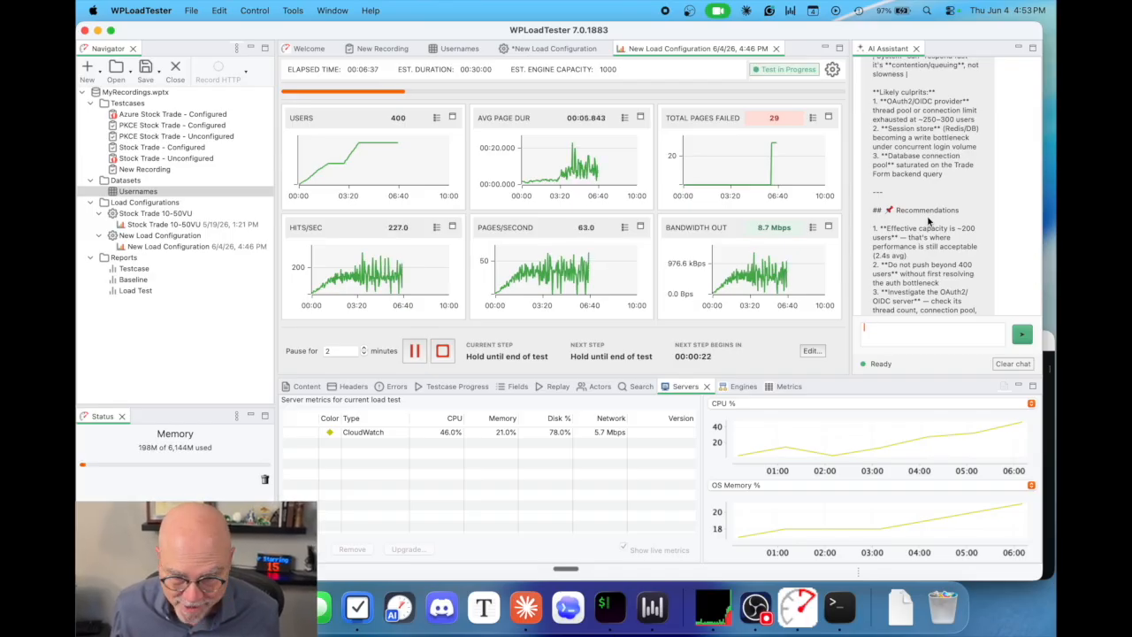
scroll(929, 221, "down", 2)
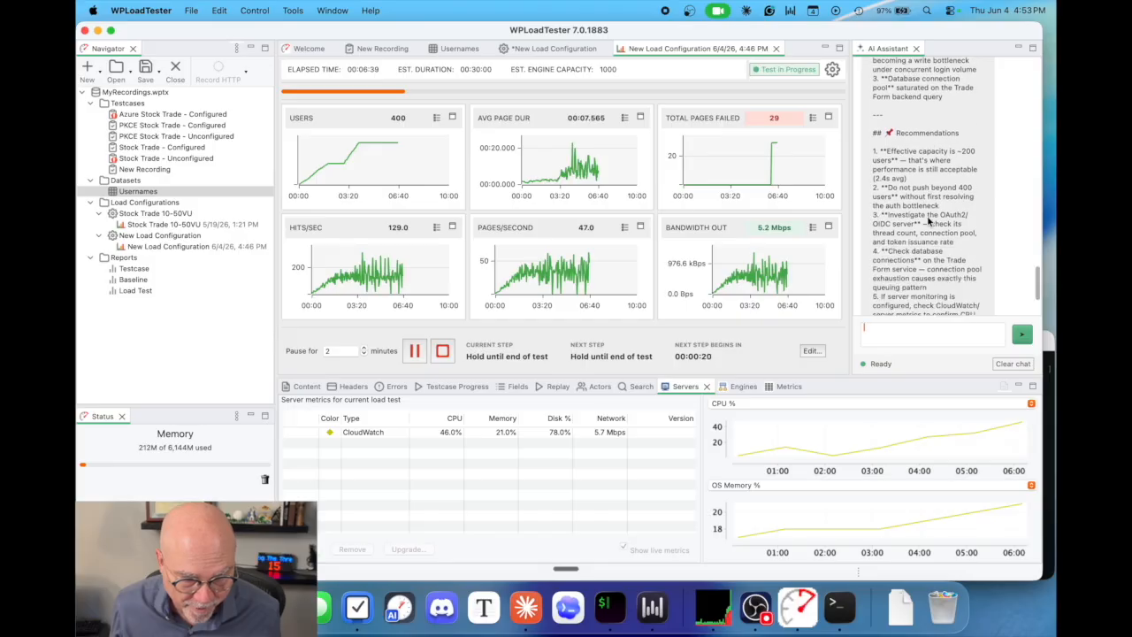
scroll(928, 252, "down", 3)
Step: Ask the AI Assistant 'What is the slowest transaction?'
left_click(924, 323)
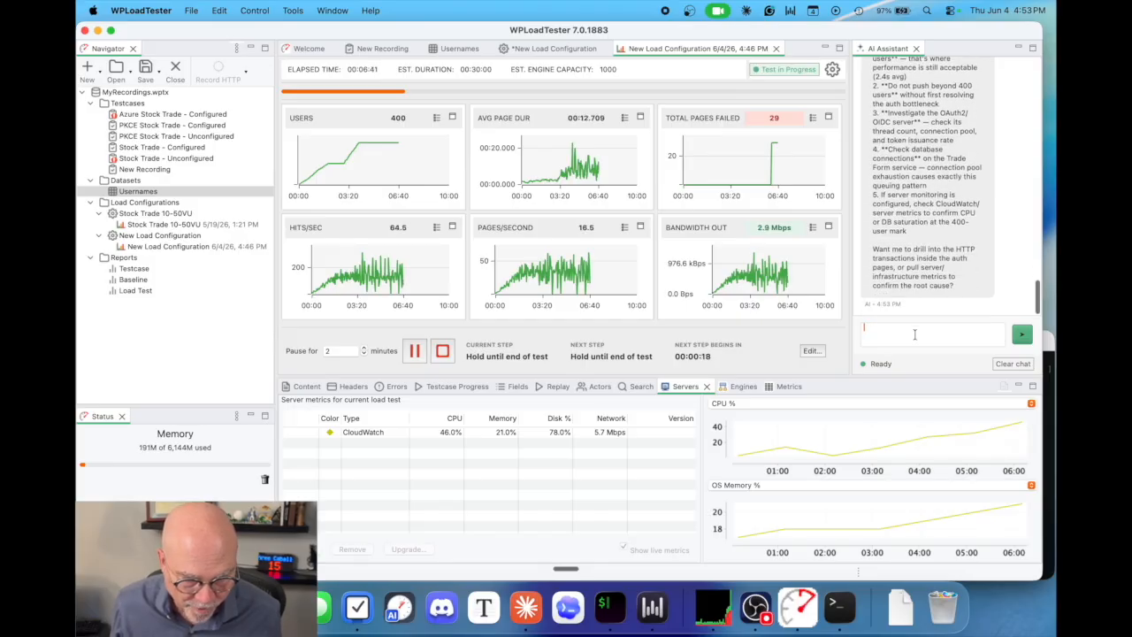
type("What")
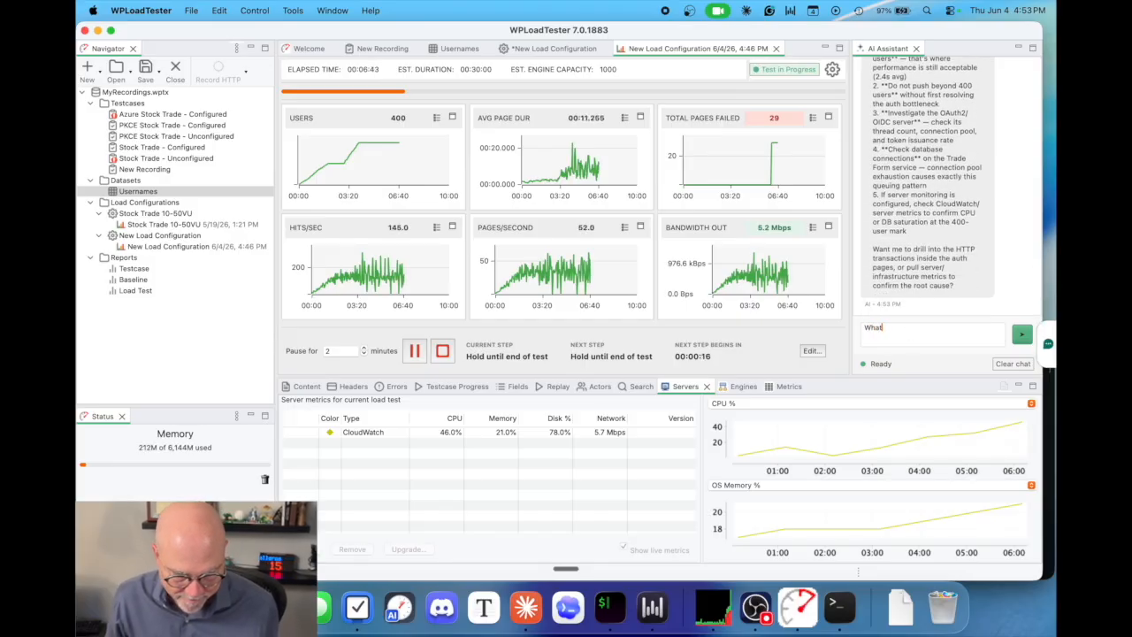
type(" is the slowest transactions")
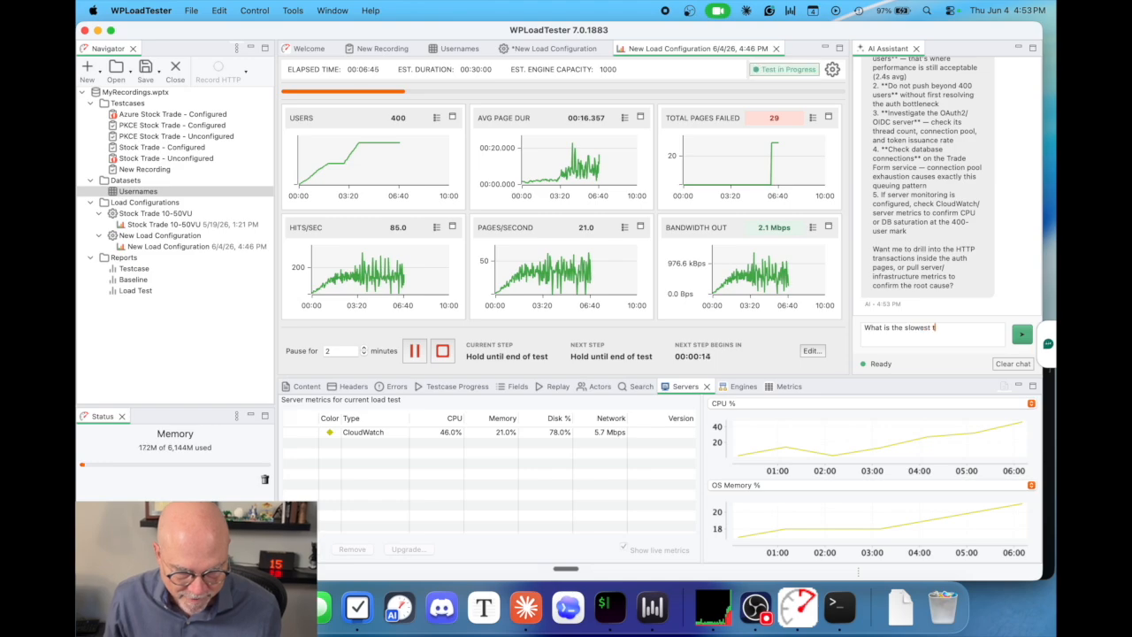
key("BackSpace")
type("?")
key("Return")
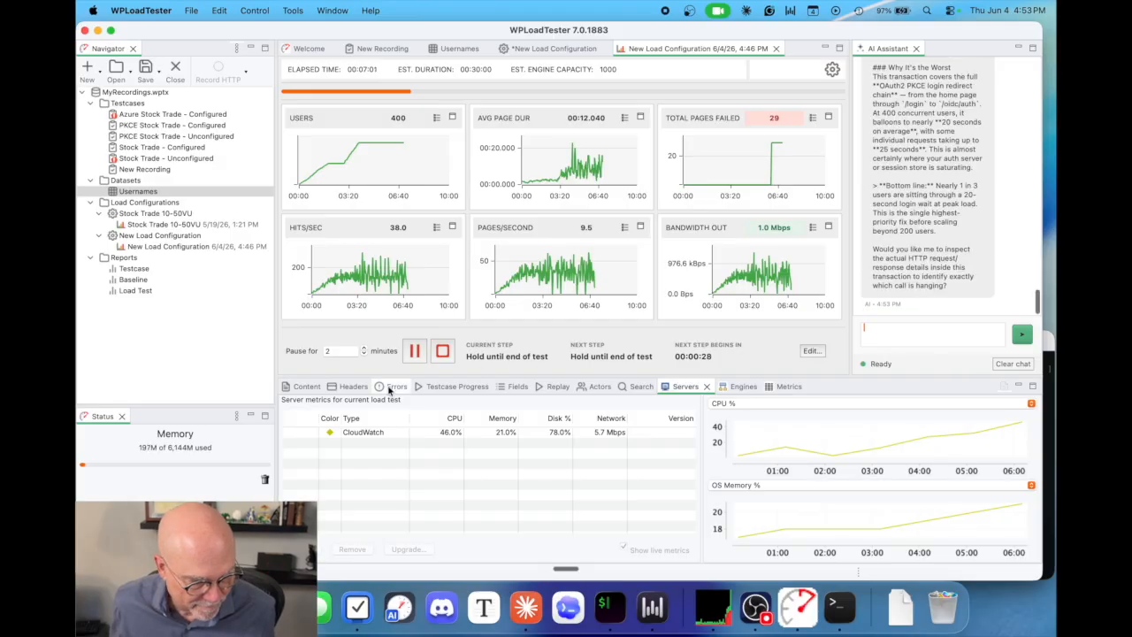
left_click(394, 390)
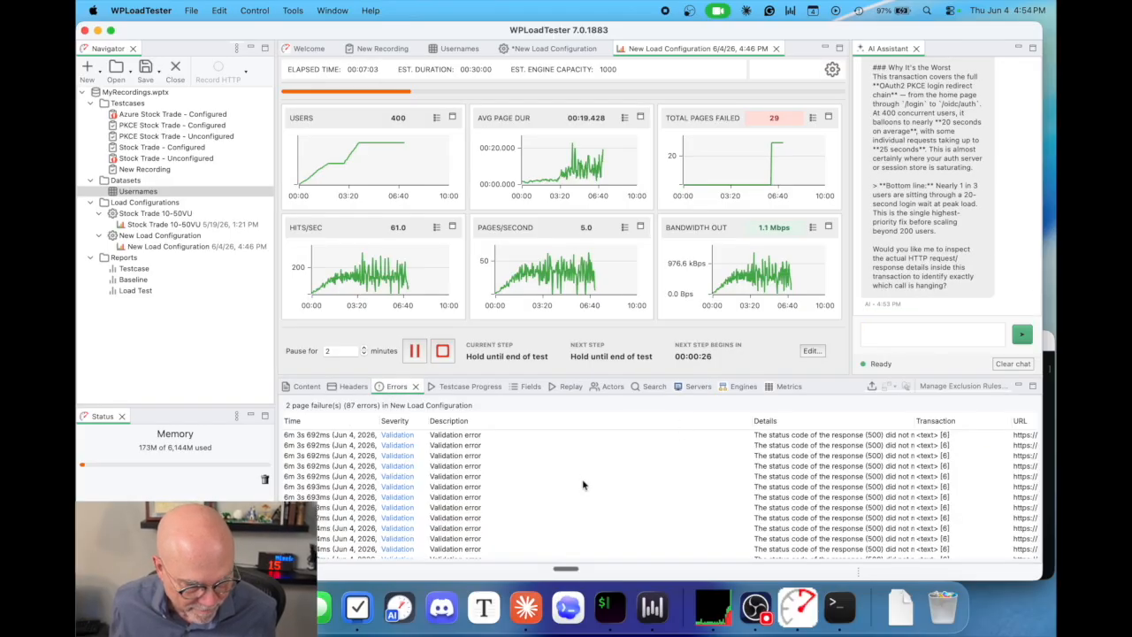
scroll(690, 475, "right", 5)
left_click(920, 328)
scroll(915, 215, "up", 10)
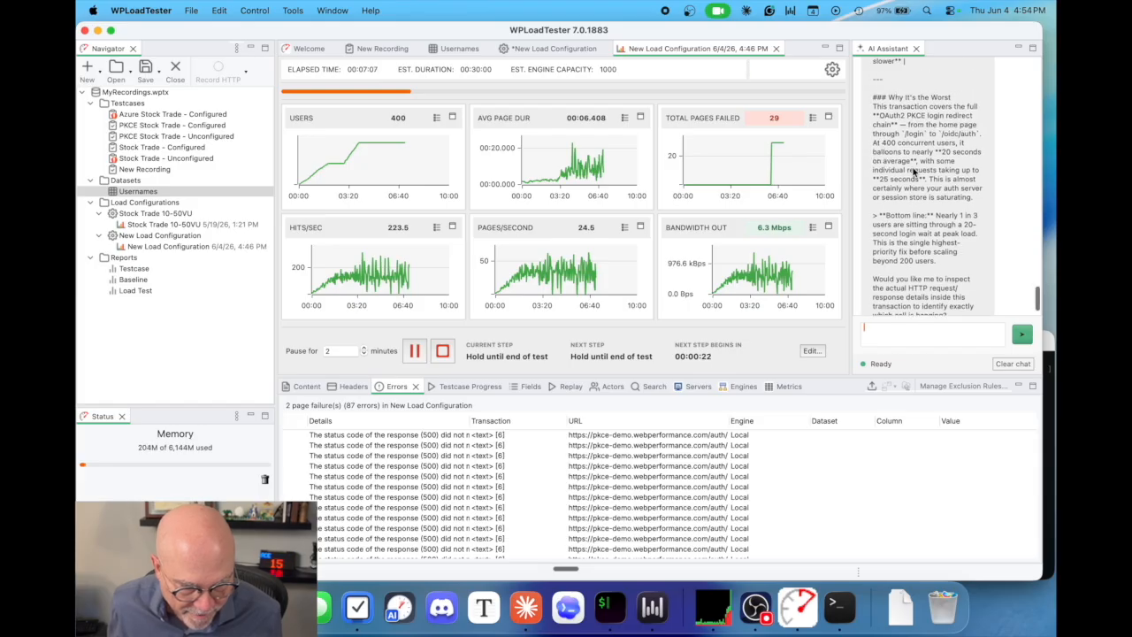
scroll(915, 172, "up", 6)
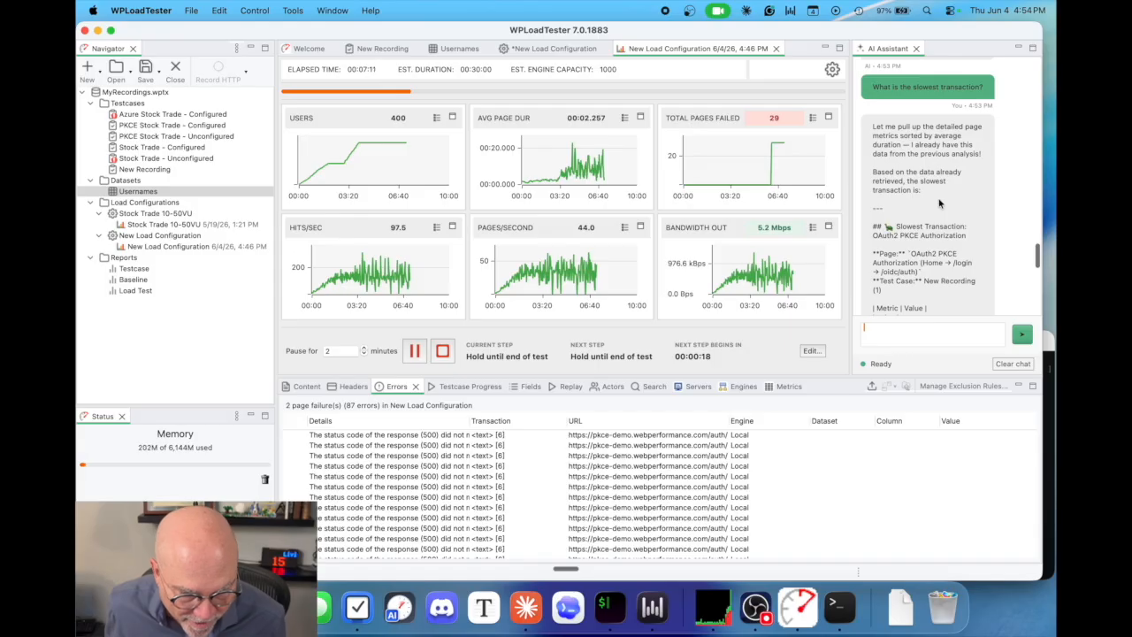
scroll(940, 203, "down", 5)
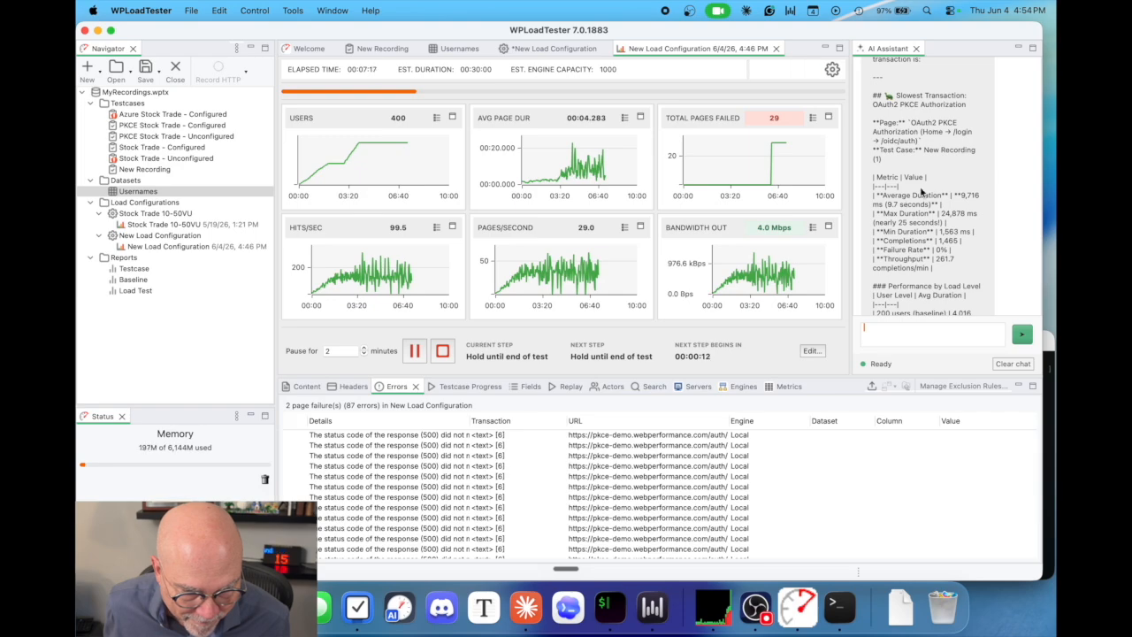
scroll(923, 190, "down", 3)
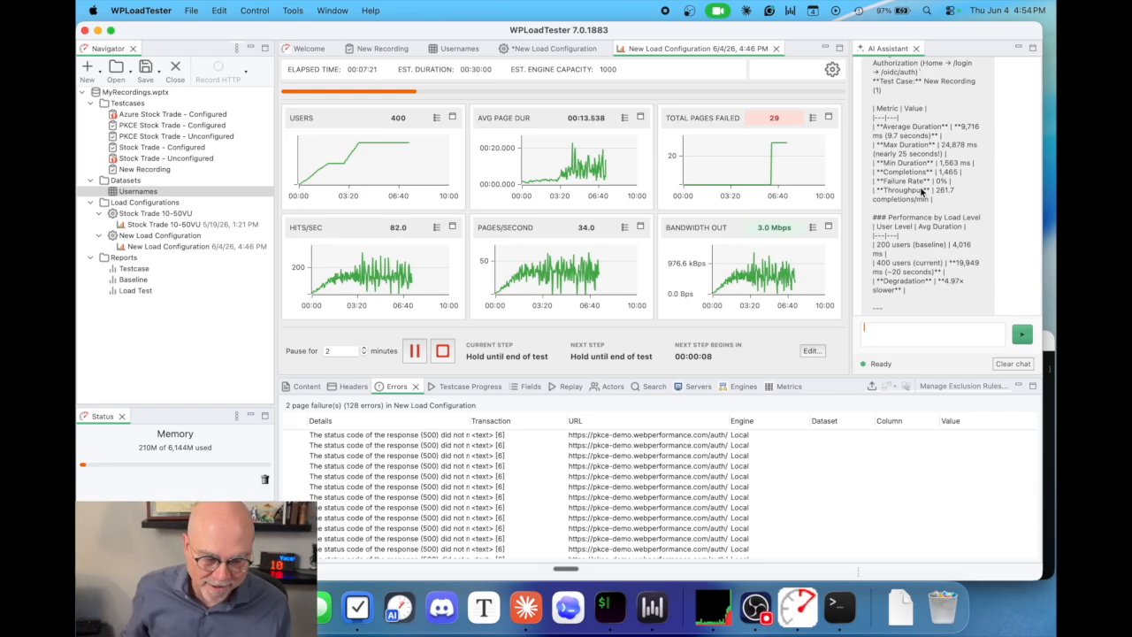
scroll(922, 190, "down", 3)
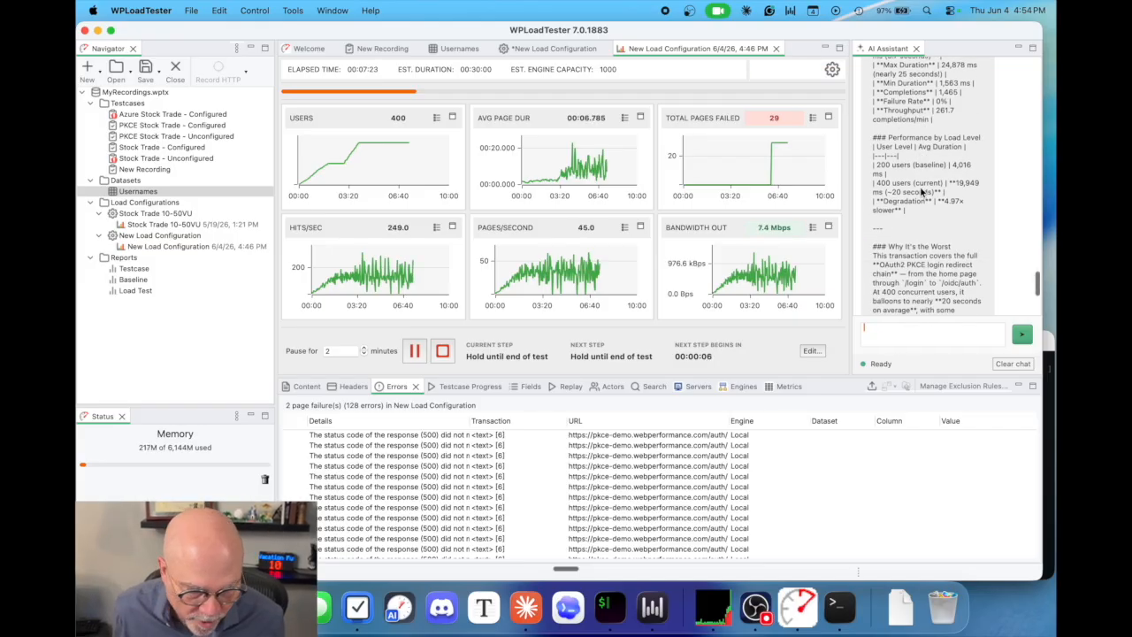
scroll(923, 191, "down", 3)
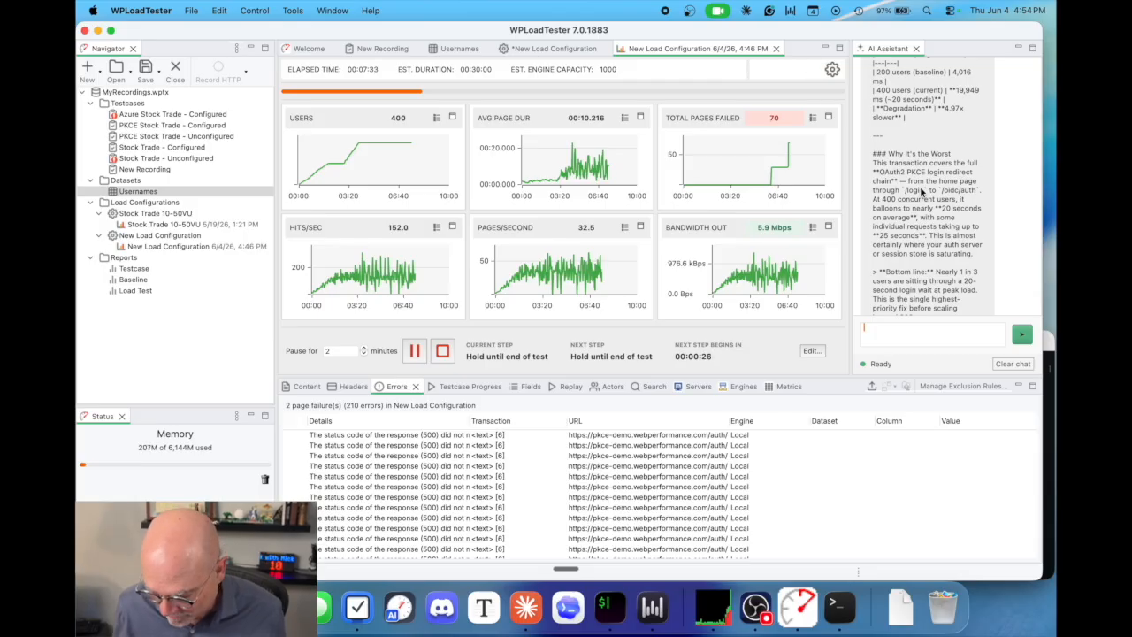
scroll(922, 191, "down", 2)
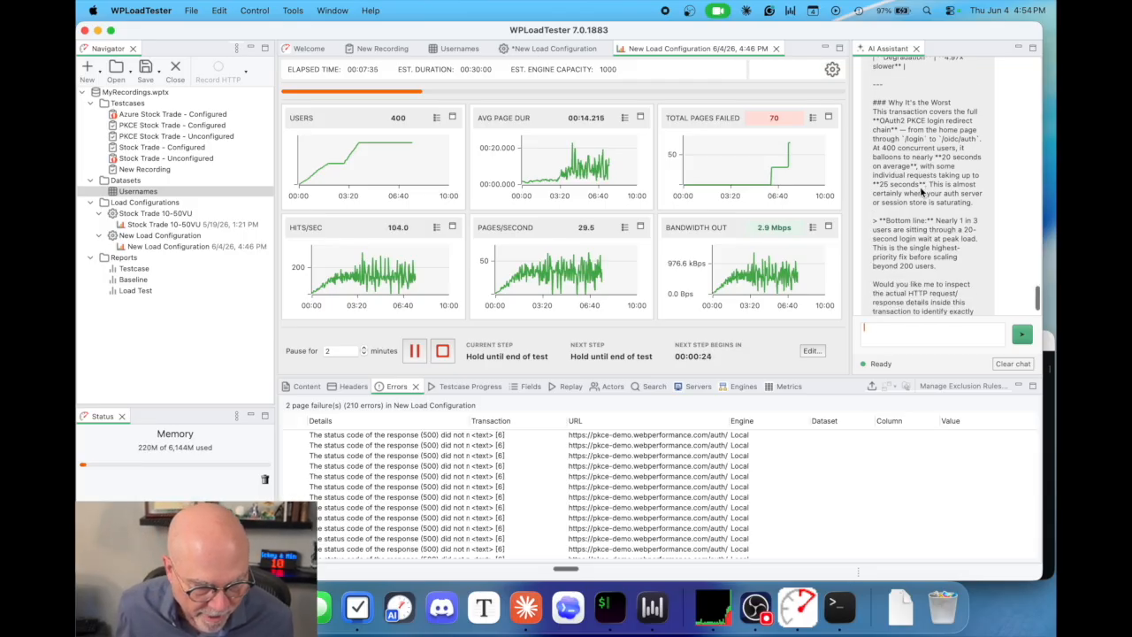
scroll(922, 190, "down", 1)
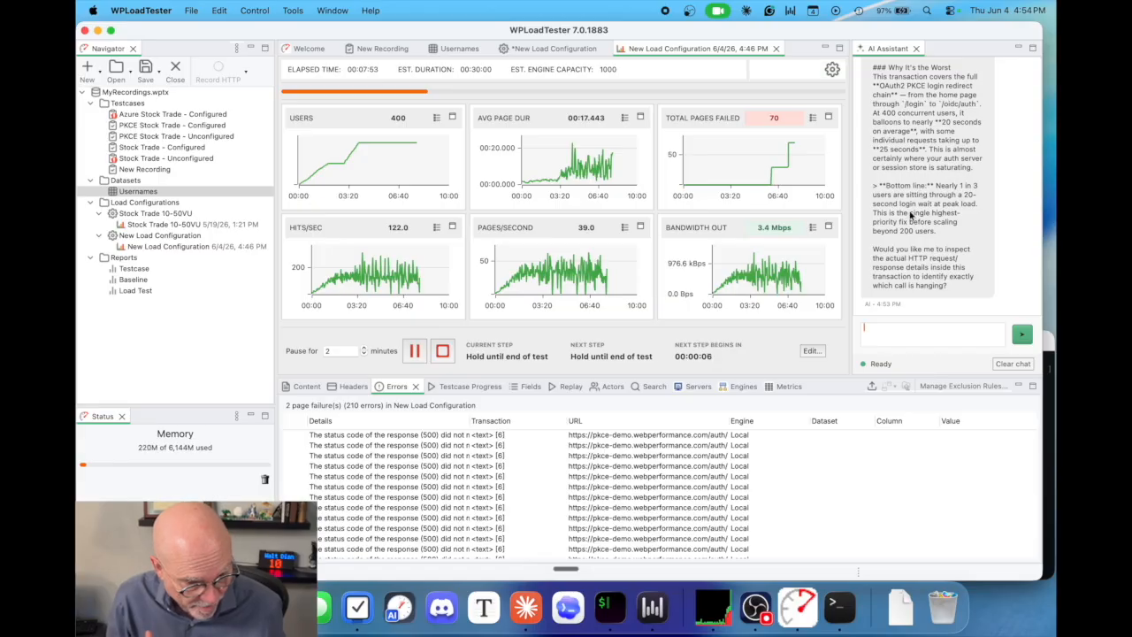
Step: Launch Claude Code with the claude command in the Terminal window
left_click(1050, 456)
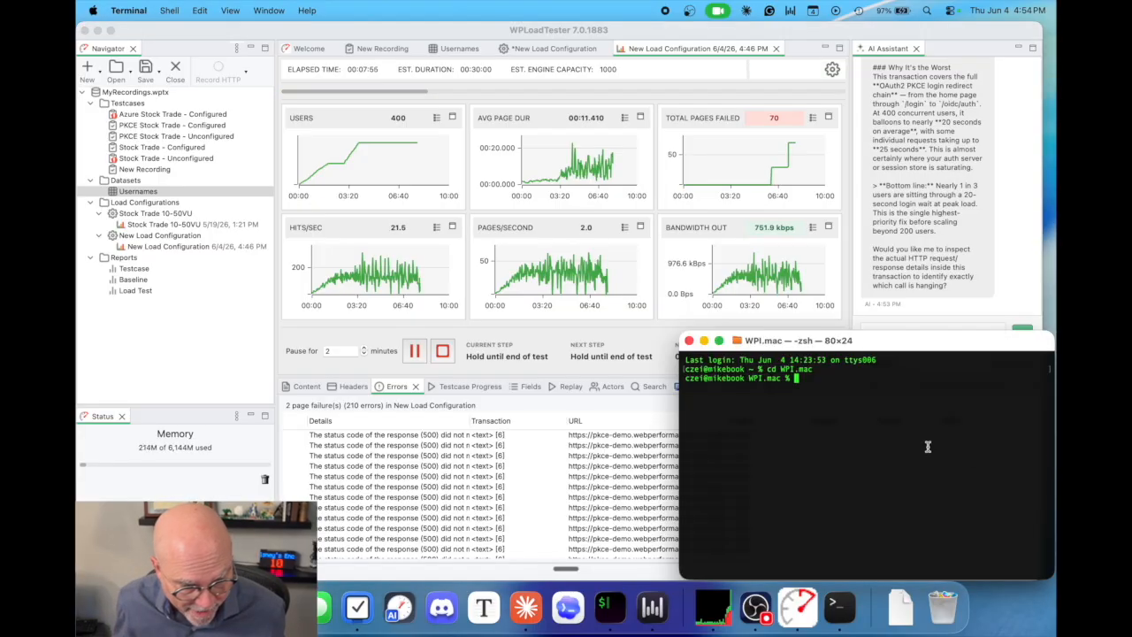
type("claude")
key("Return")
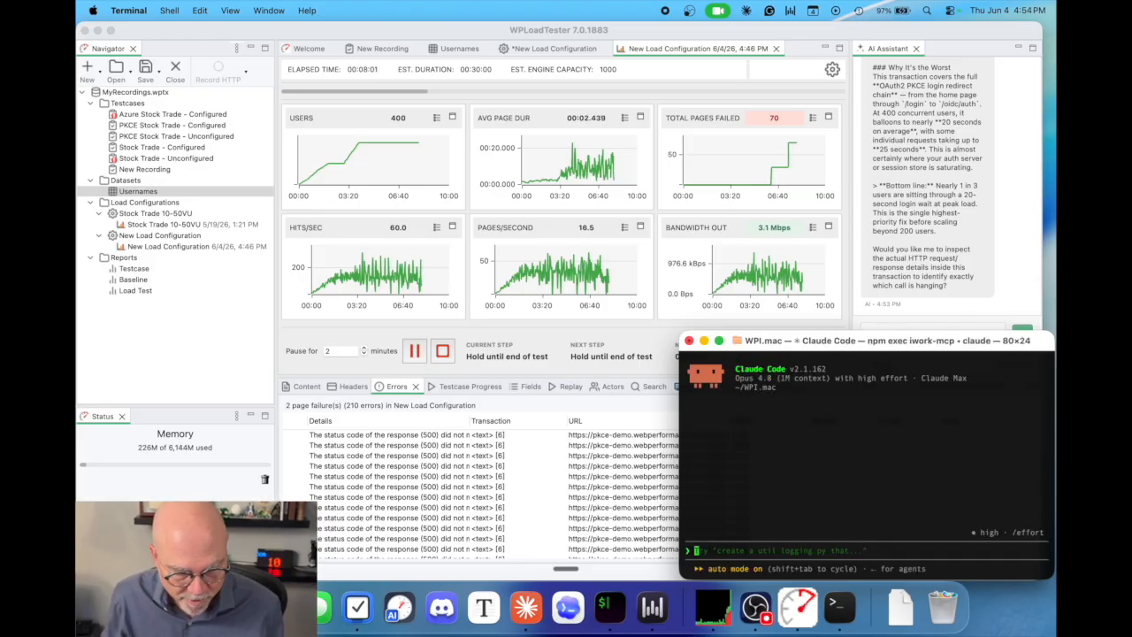
Step: Reconnect the loadtester MCP server from the /mcp server list
type("/mcp")
key("Return")
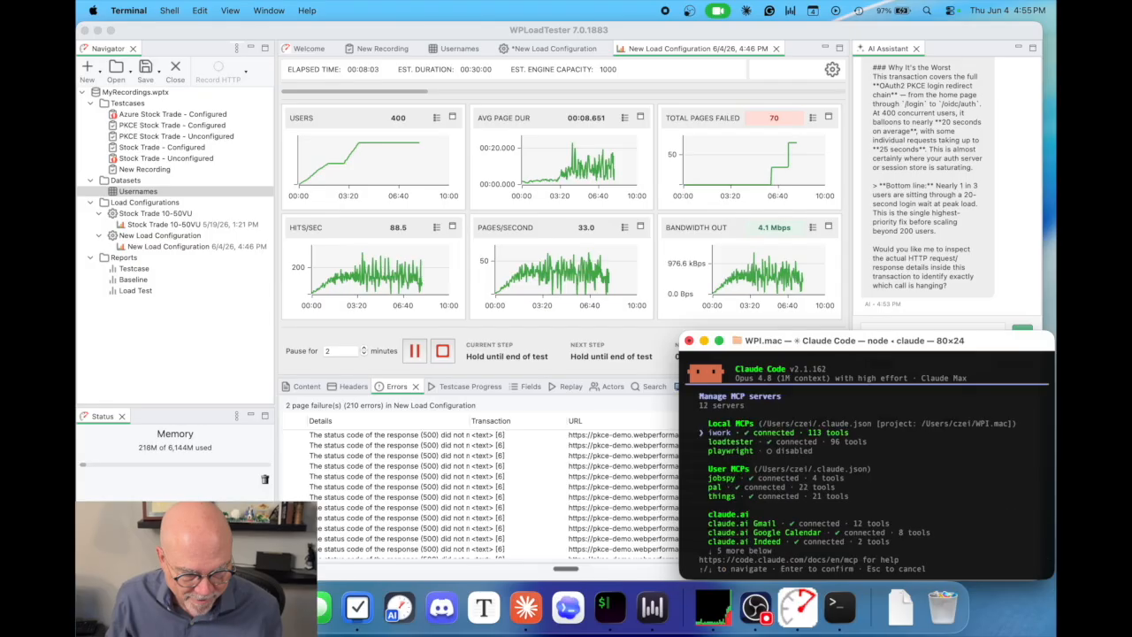
key("Down")
key("Return")
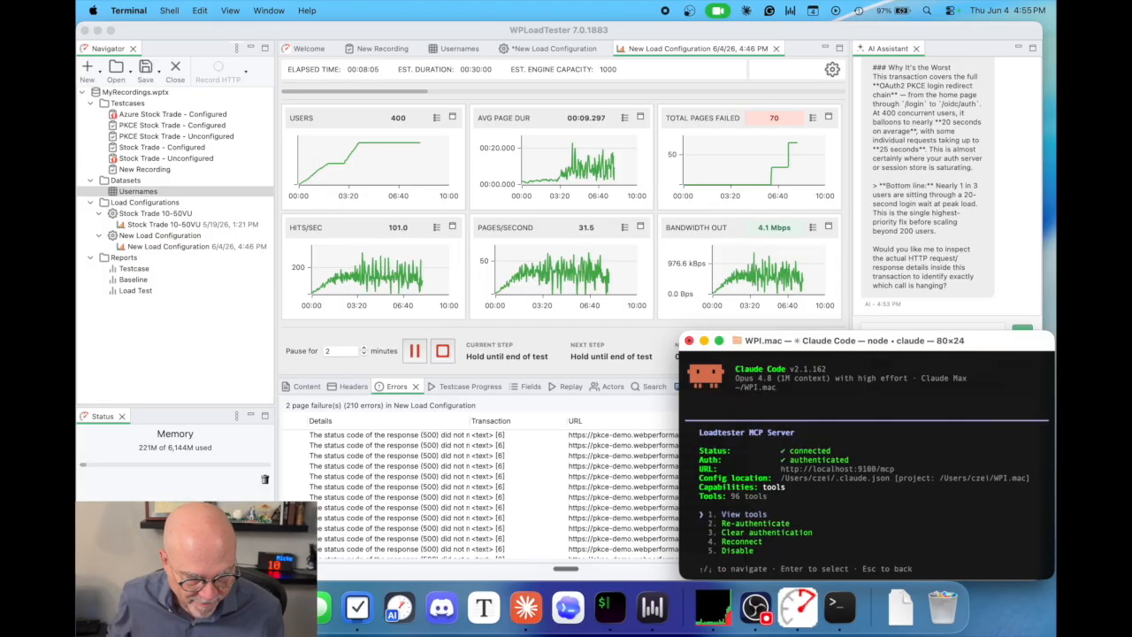
key("Down")
key("Return")
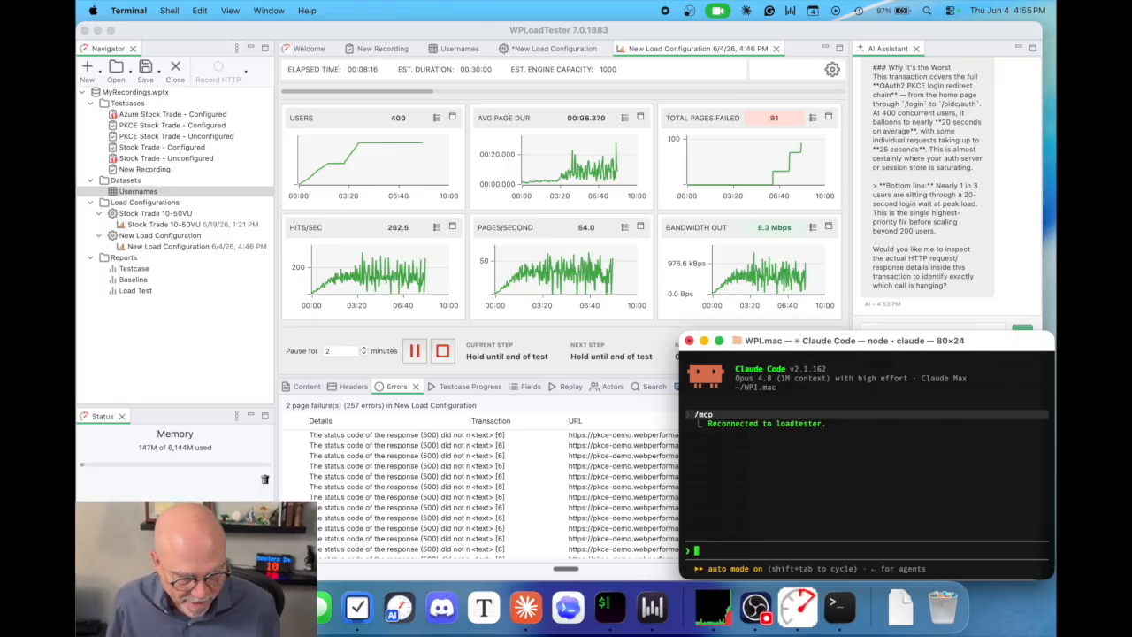
Step: Ask Claude to check the running load test and trace the 500 errors' source in the logs
type("CXan y")
key("BackSpace")
key("BackSpace")
key("BackSpace")
key("BackSpace")
key("BackSpace")
type("can yo")
key("BackSpace")
key("BackSpace")
key("BackSpace")
key("BackSpace")
key("BackSpace")
key("BackSpace")
type("heck the running load test. ")
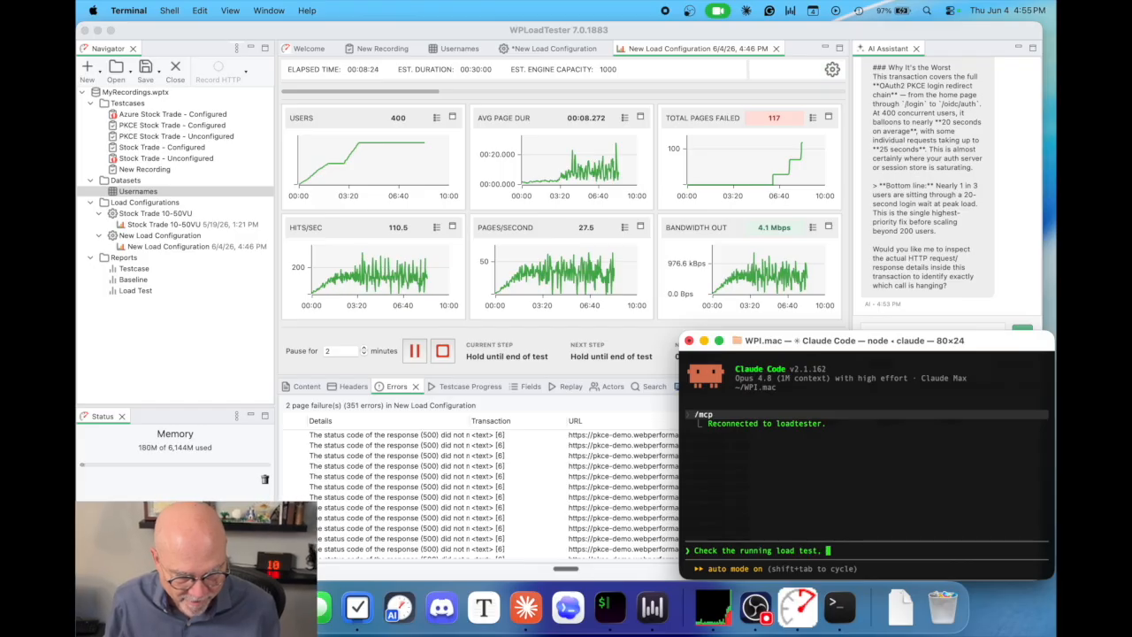
type("examine the error logs to find the source of the 5")
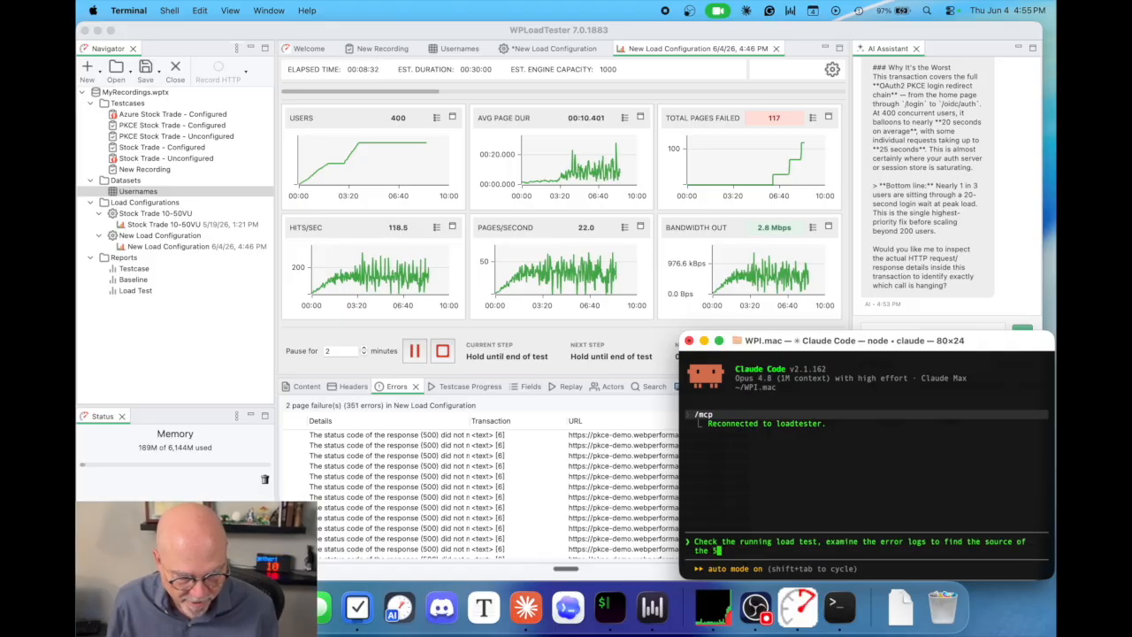
type("00 errors, and ")
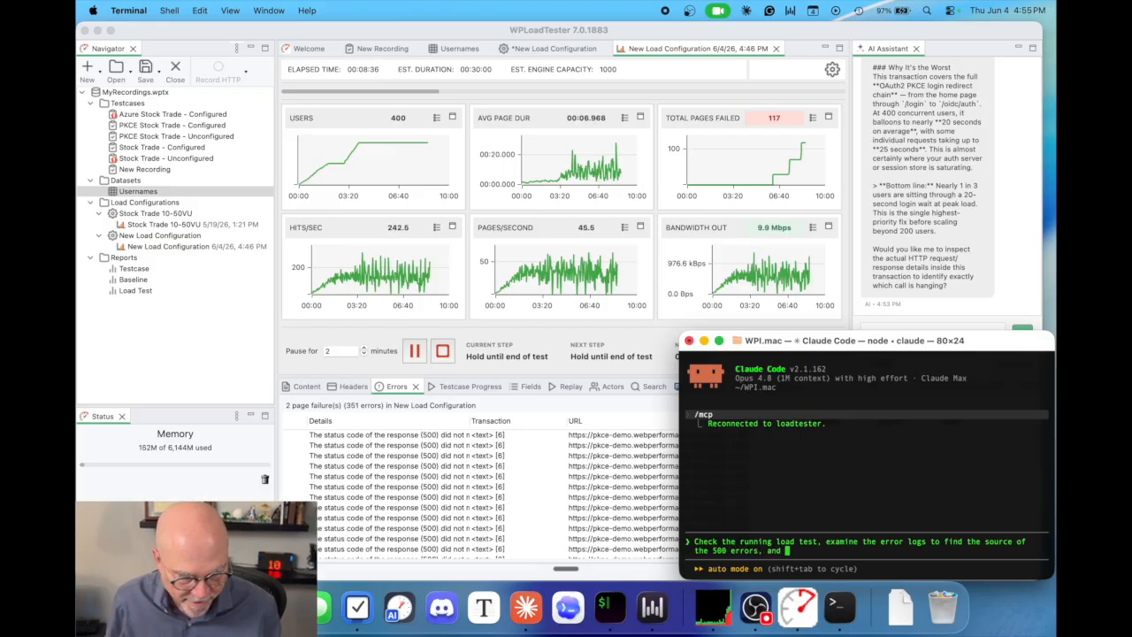
type("then examine the code to find the root cause.")
key("Return")
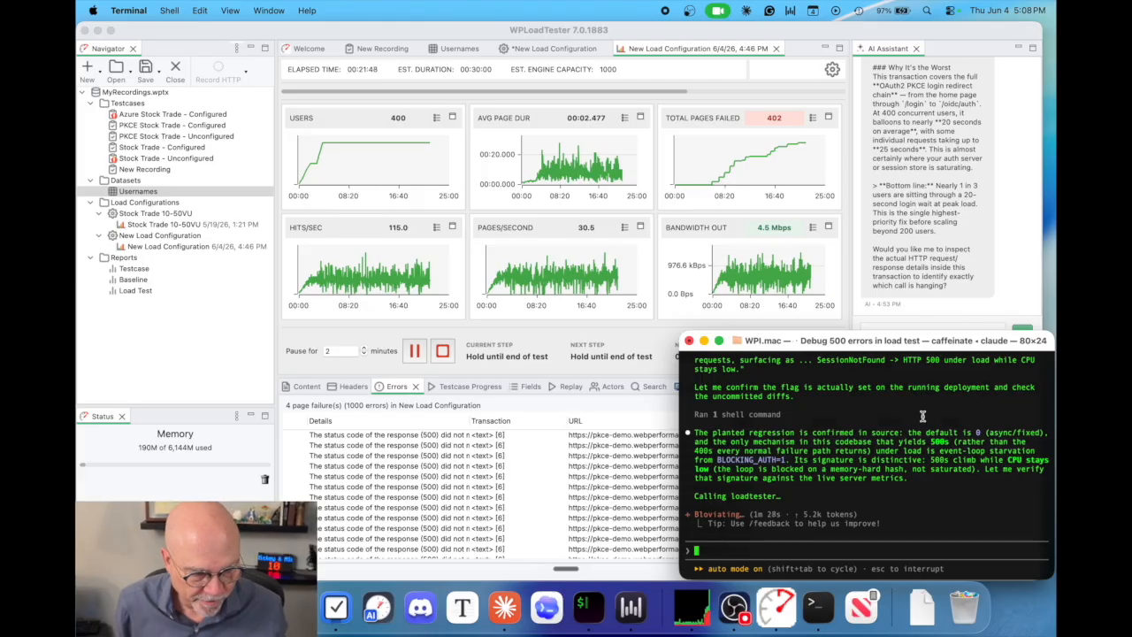
Step: Stop the running 400-user load test immediately and review the analytics health matrix
left_click(524, 405)
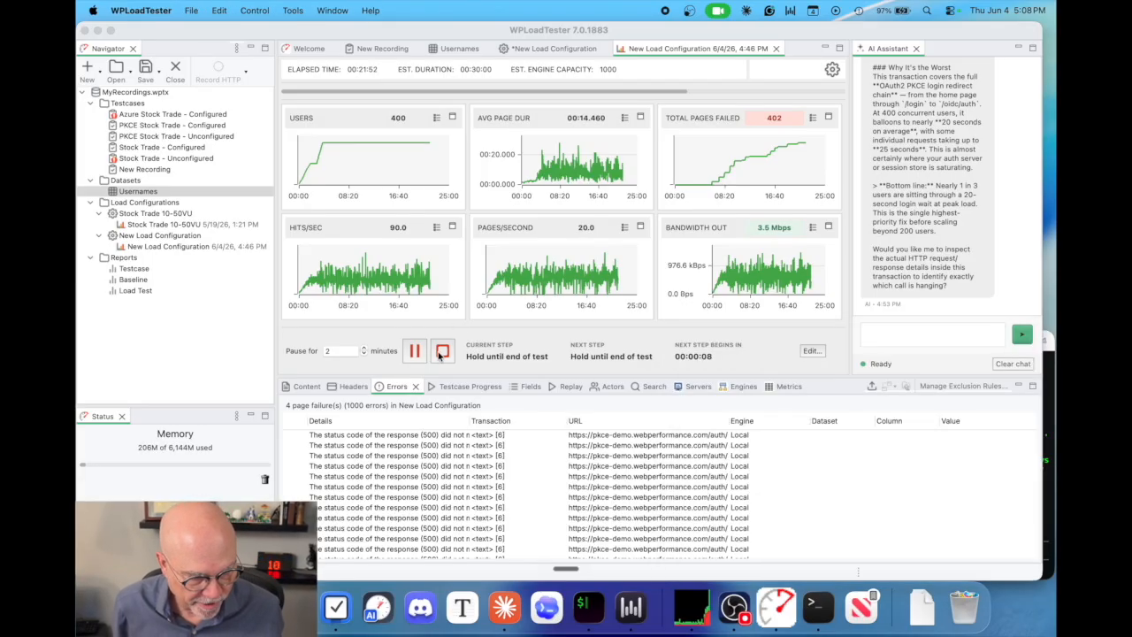
left_click(442, 352)
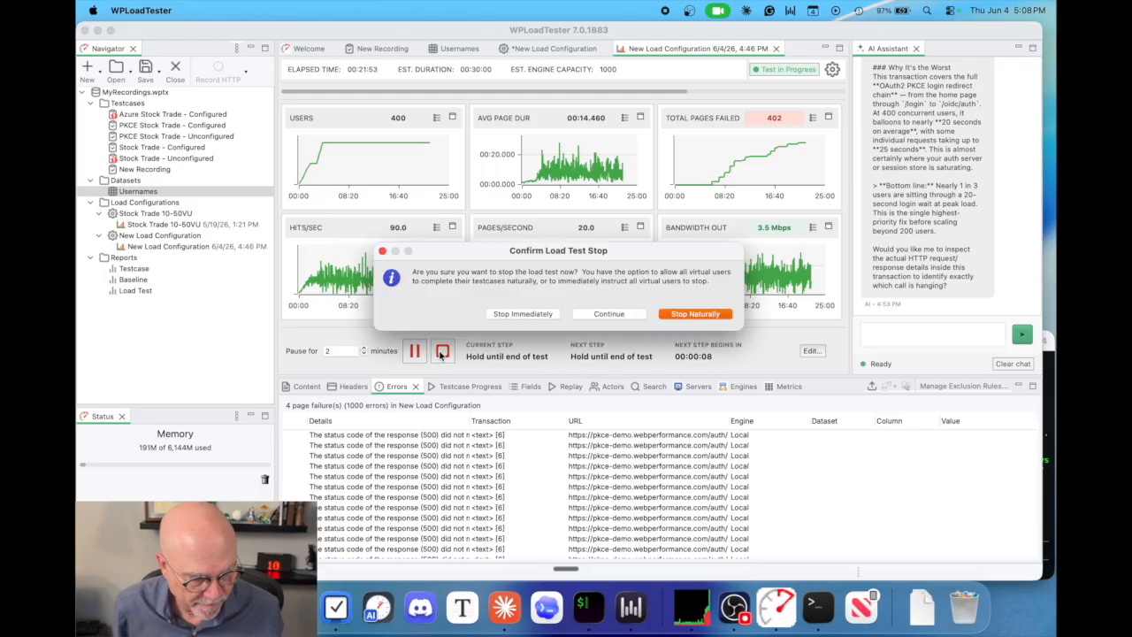
left_click(529, 315)
scroll(442, 212, "down", 3)
scroll(440, 214, "up", 3)
scroll(440, 214, "down", 3)
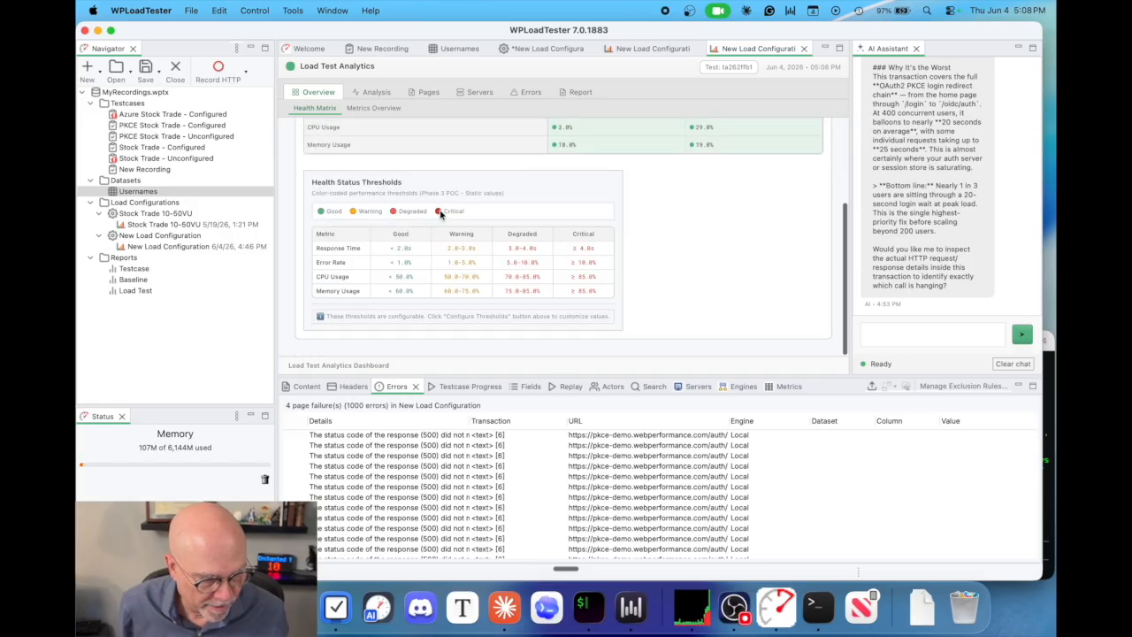
scroll(441, 214, "up", 3)
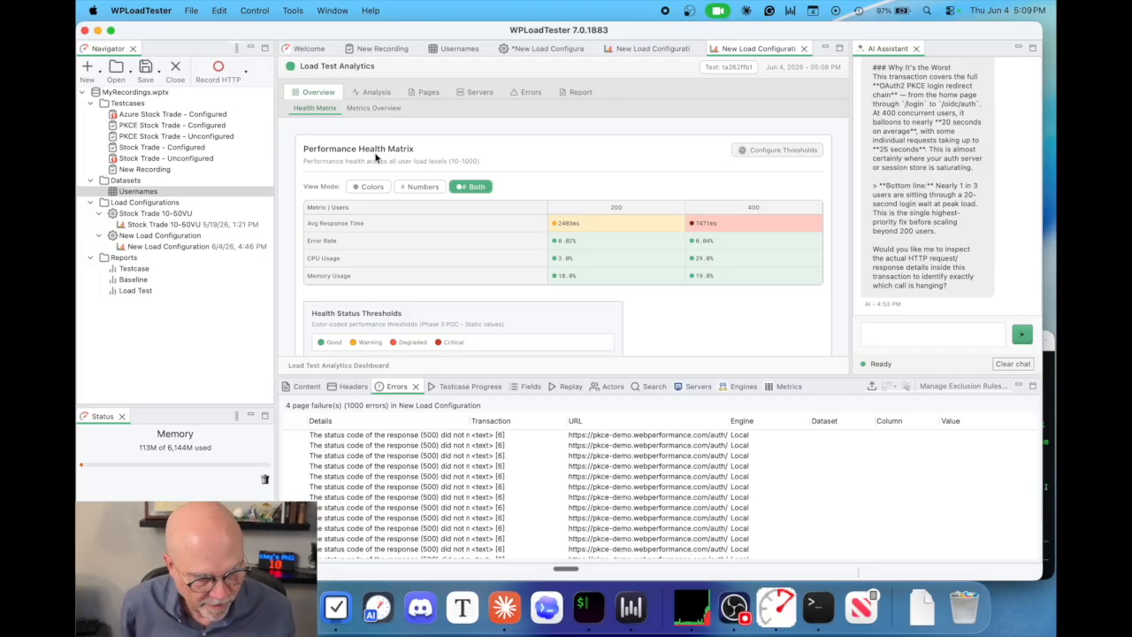
Step: Open the Analysis view's Slowest Transactions list and look through it
left_click(378, 94)
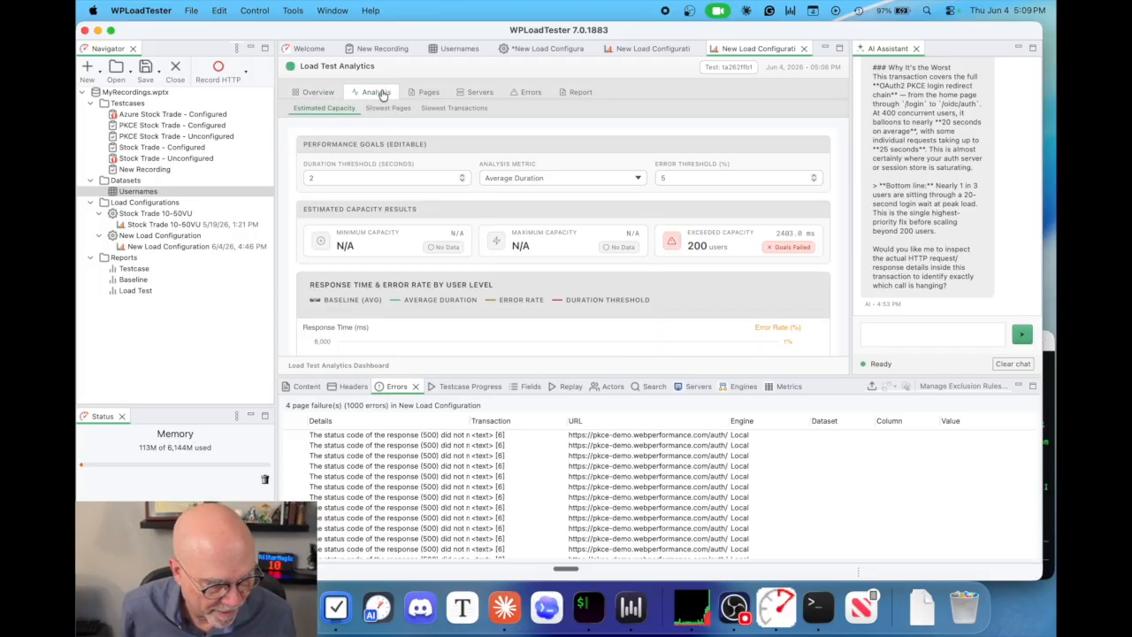
left_click(447, 109)
scroll(425, 239, "down", 8)
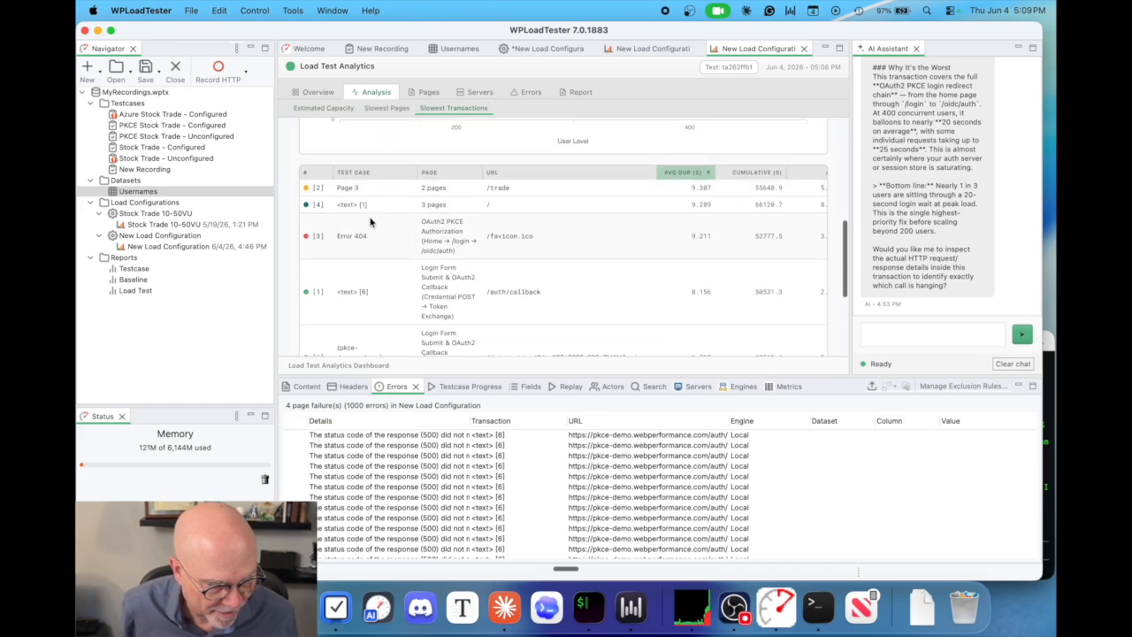
scroll(536, 291, "right", 5)
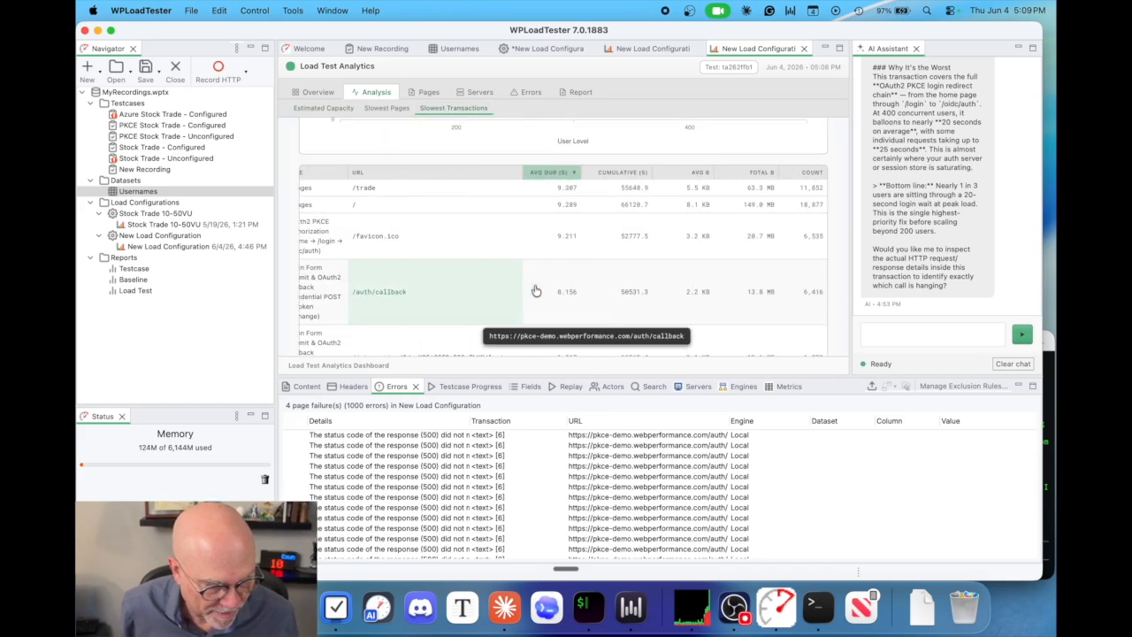
scroll(536, 290, "left", 5)
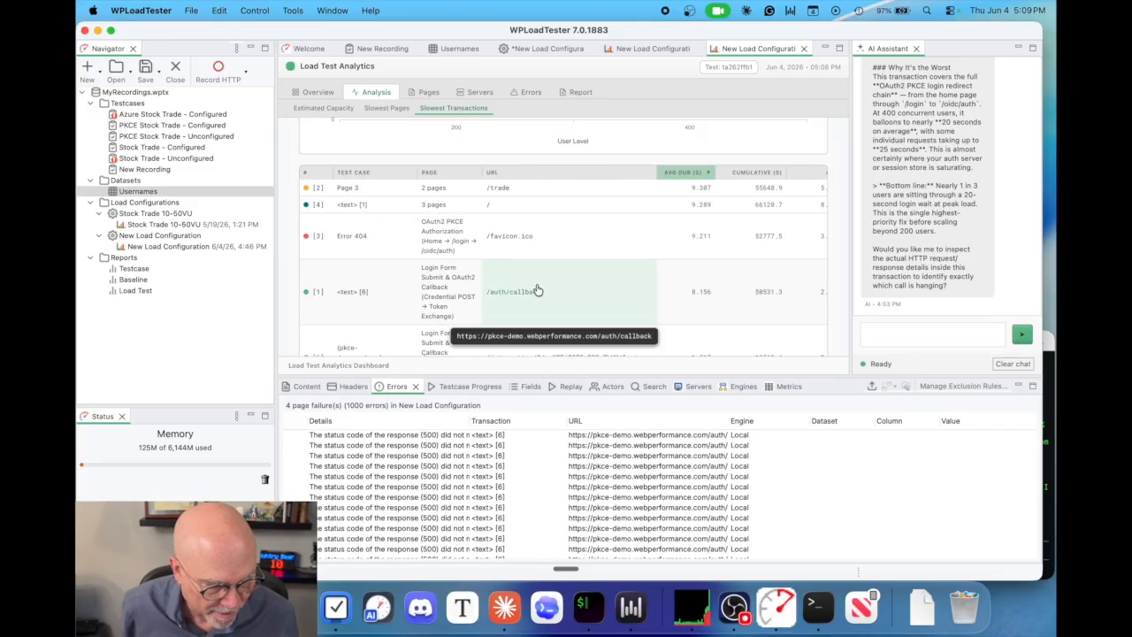
scroll(436, 176, "up", 4)
scroll(436, 176, "down", 4)
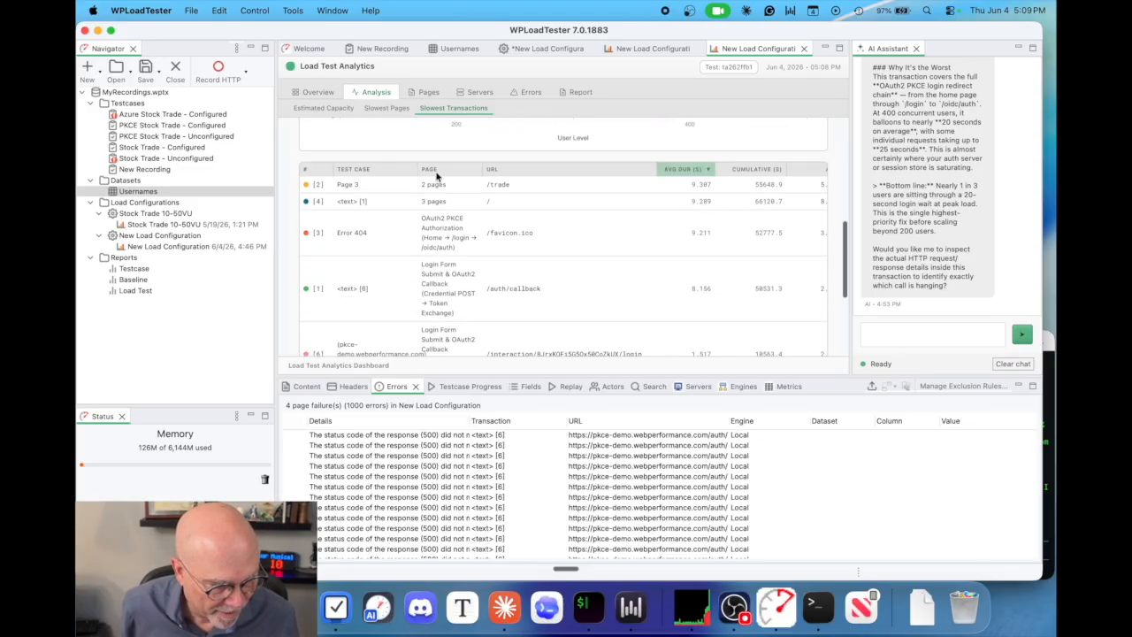
scroll(437, 176, "up", 6)
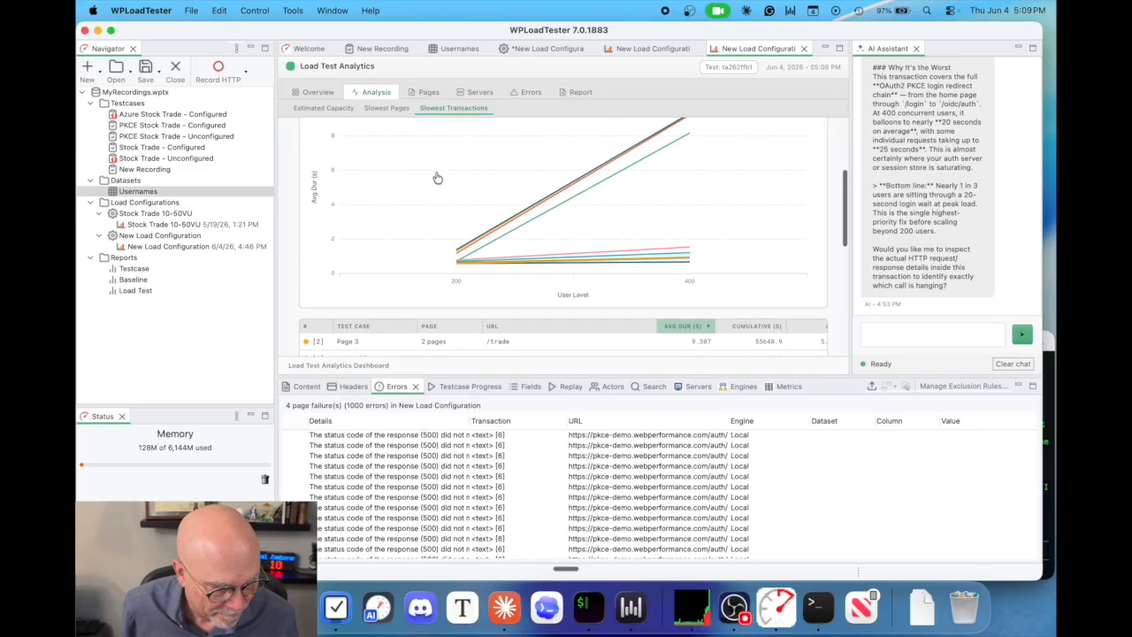
scroll(436, 176, "up", 2)
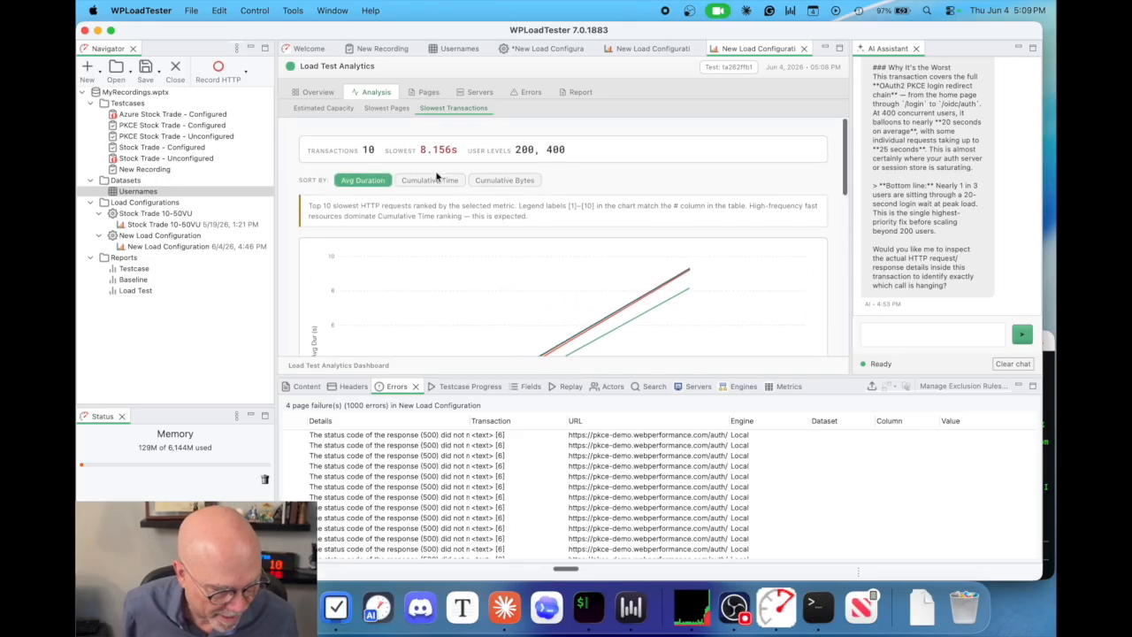
Step: Rank the slowest transactions by cumulative time, then switch to the Report configuration
left_click(424, 182)
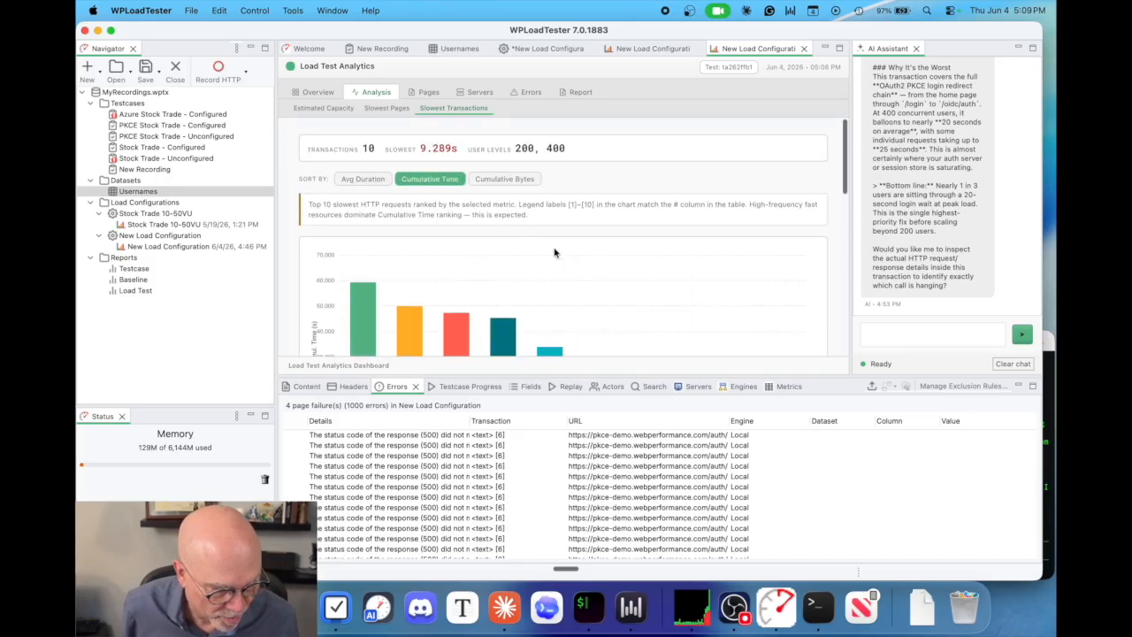
scroll(619, 248, "down", 4)
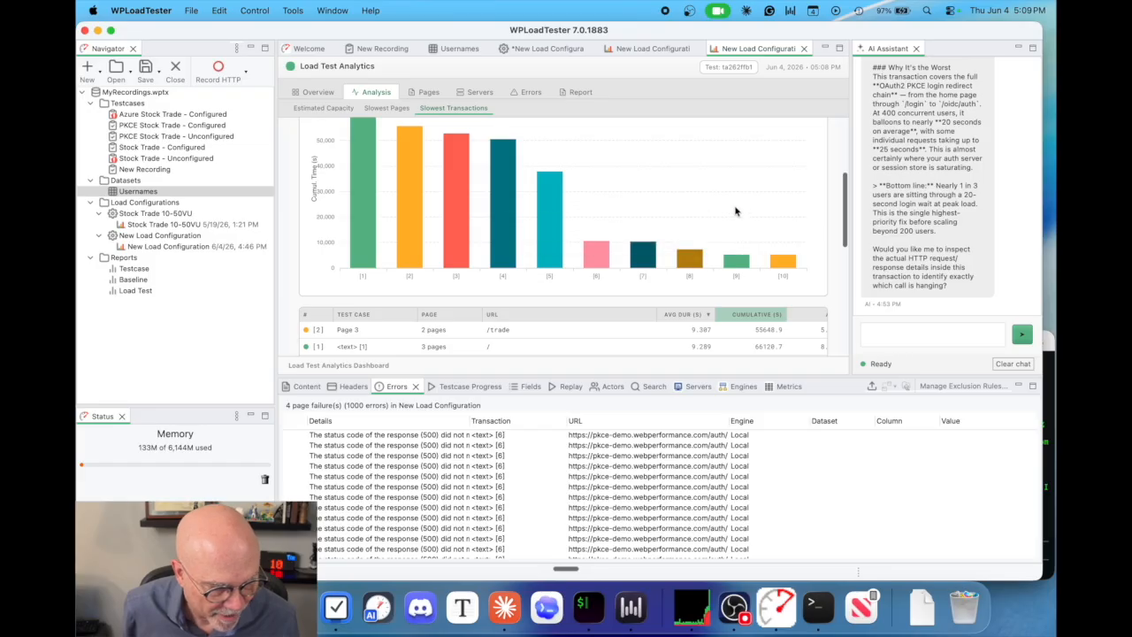
scroll(717, 207, "up", 2)
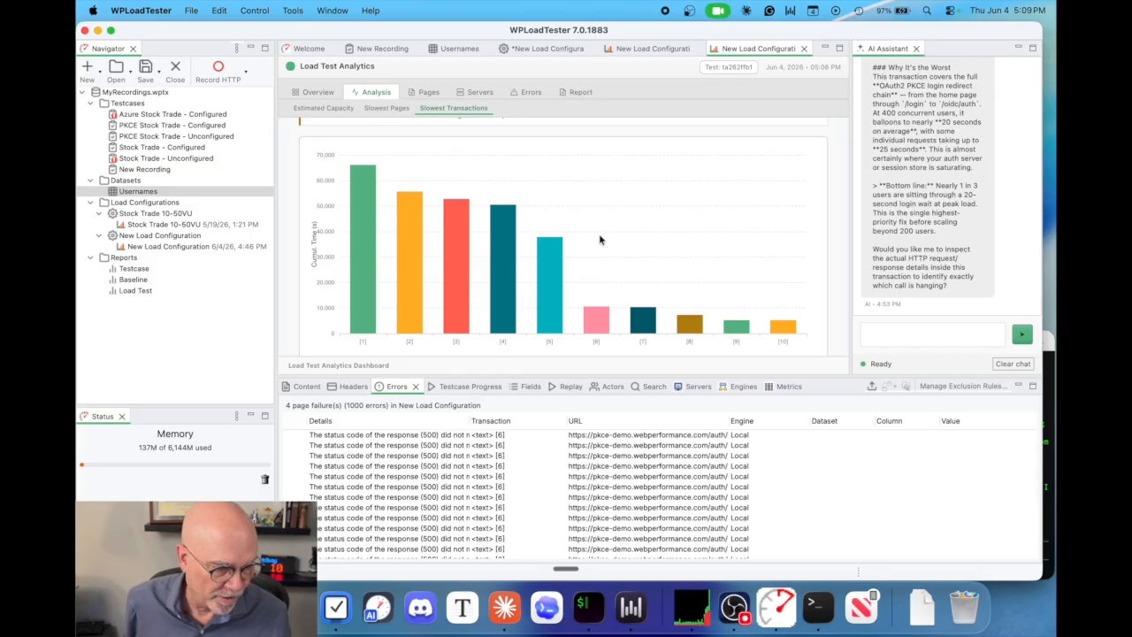
scroll(642, 236, "down", 2)
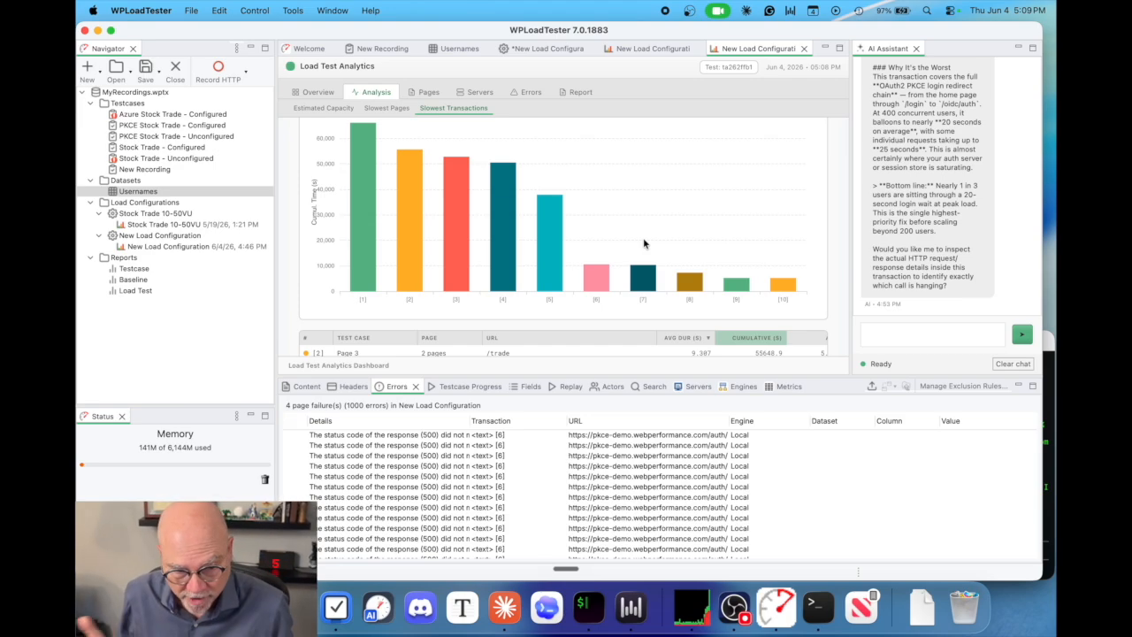
scroll(644, 244, "up", 3)
left_click(577, 93)
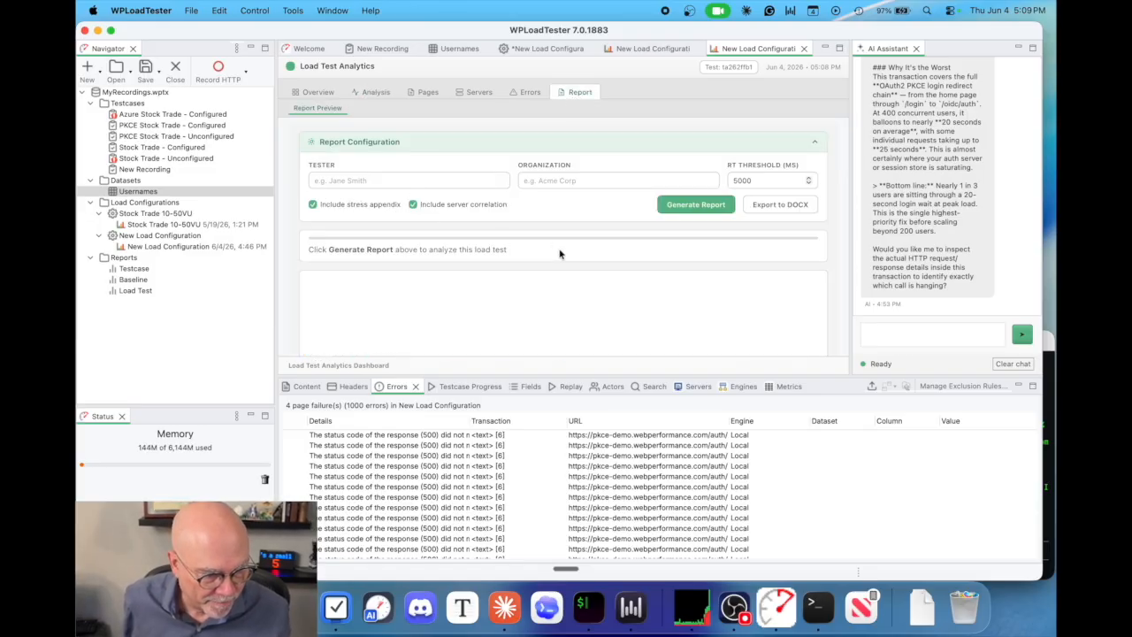
Step: Minimize the bottom Errors panel so the report area gets the full window height
left_click(1019, 385)
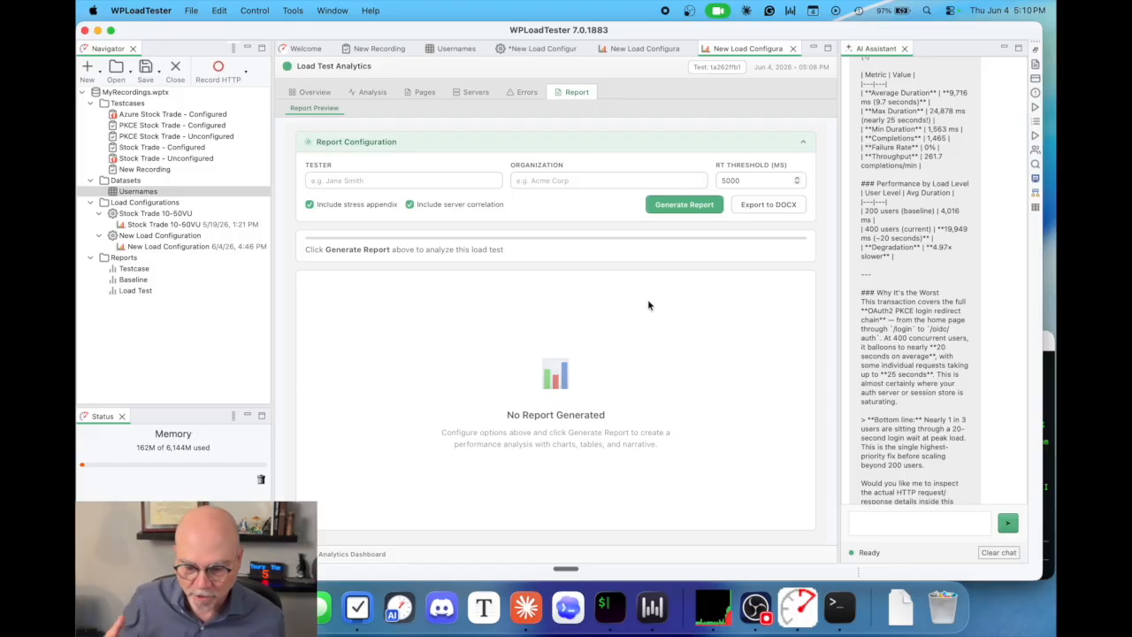
Step: Generate the AI performance report from the Report Configuration panel
left_click(679, 207)
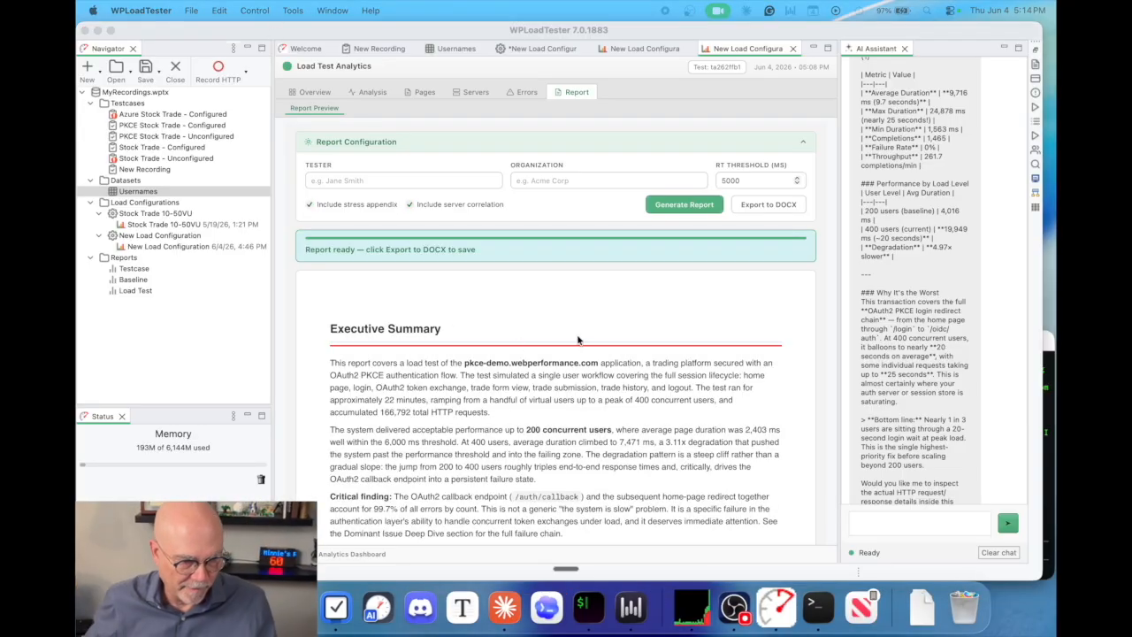
scroll(570, 348, "down", 3)
scroll(571, 347, "up", 3)
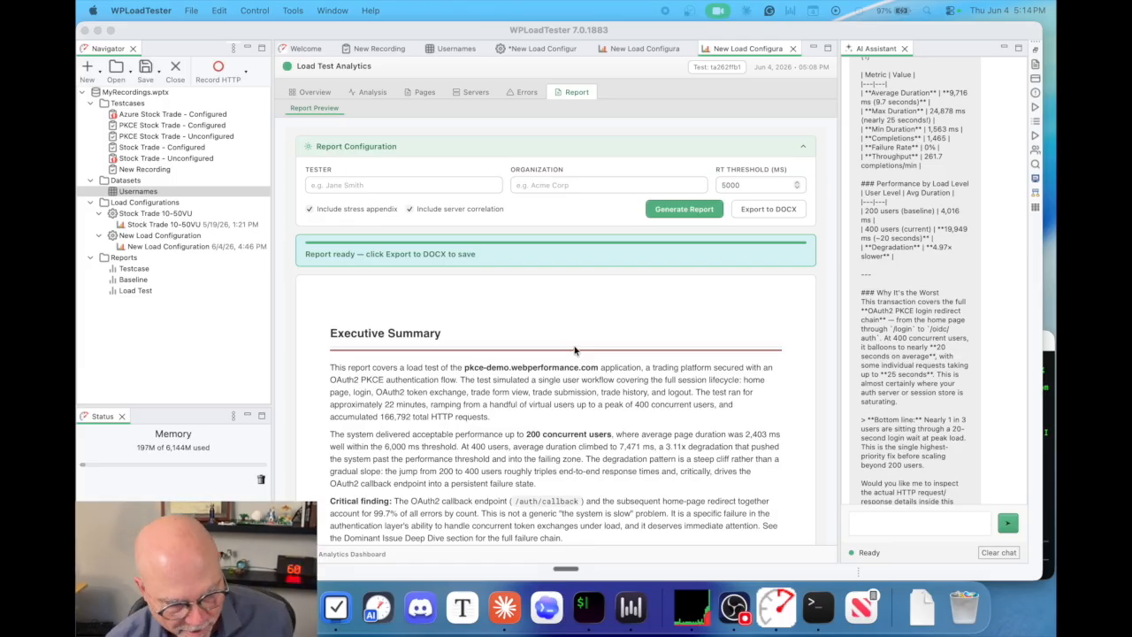
scroll(576, 363, "down", 3)
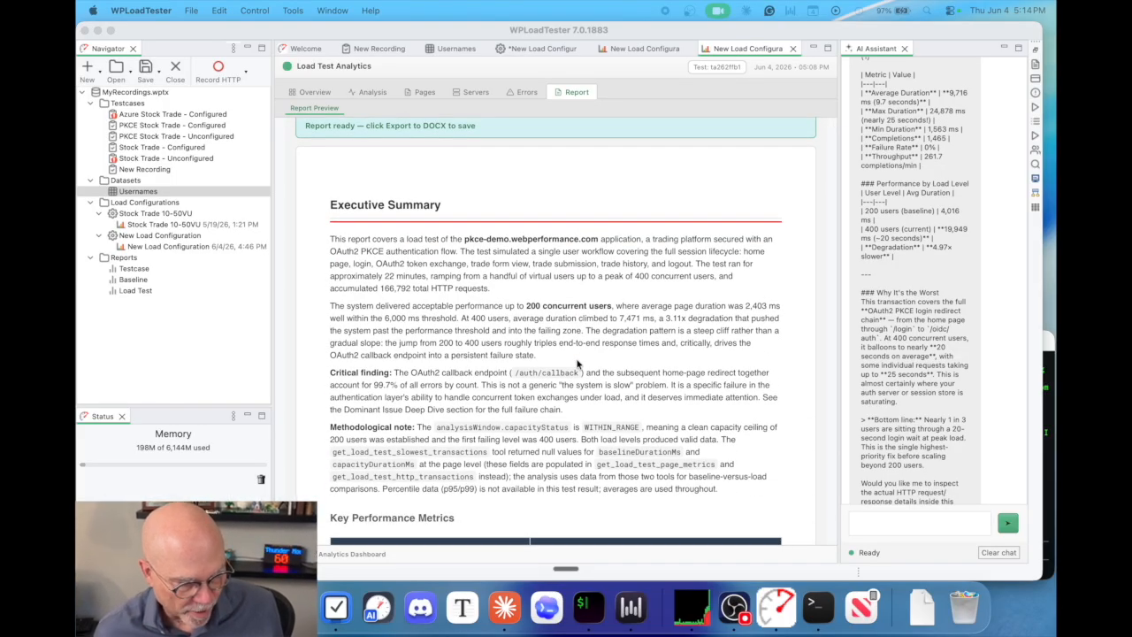
scroll(577, 362, "down", 2)
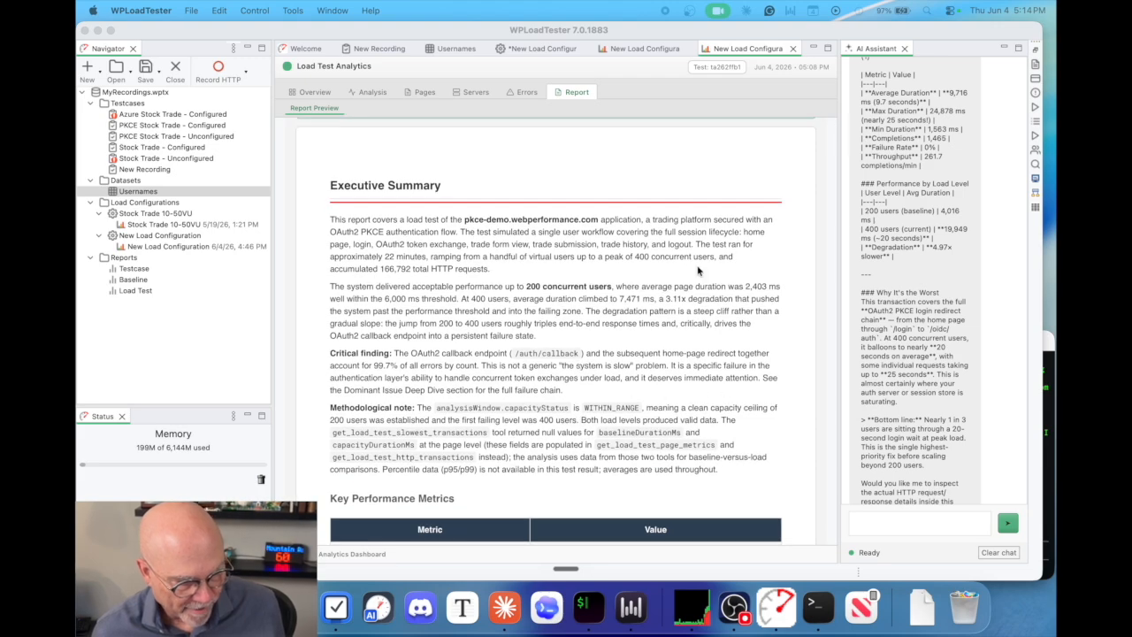
scroll(522, 436, "down", 1)
scroll(522, 436, "down", 1)
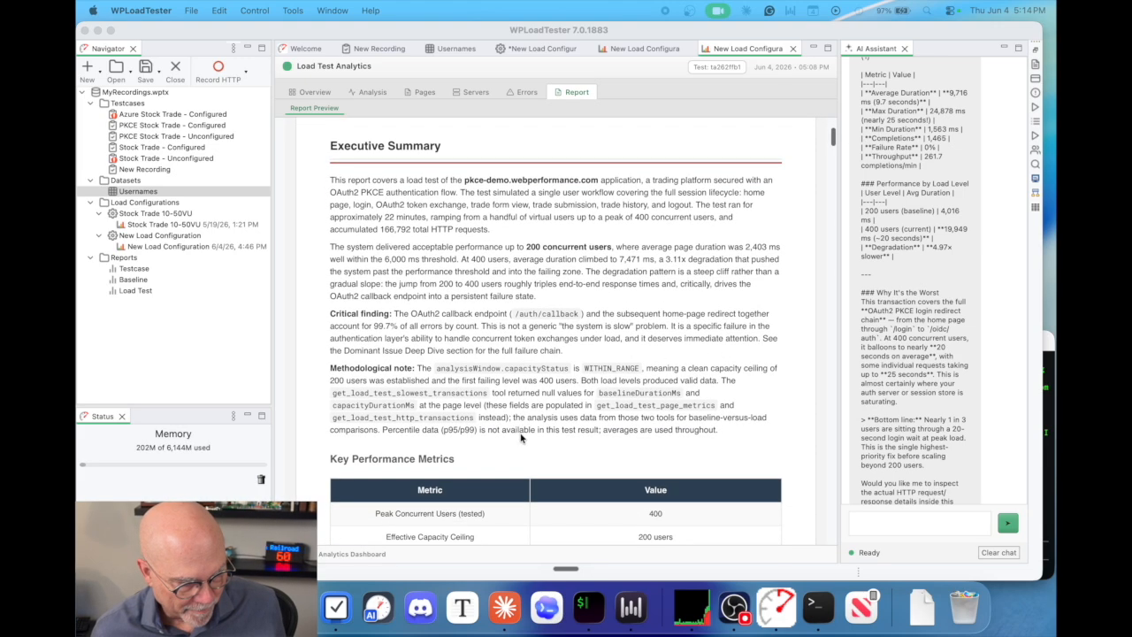
scroll(520, 438, "down", 2)
scroll(520, 438, "up", 5)
scroll(520, 438, "down", 8)
scroll(520, 438, "up", 4)
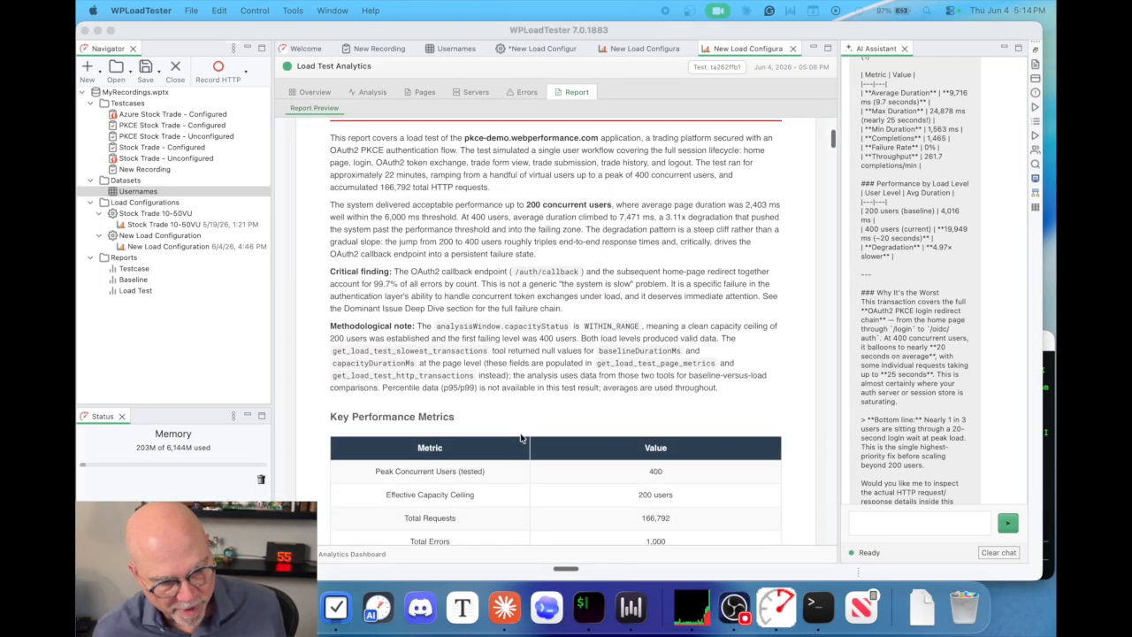
scroll(520, 438, "down", 1)
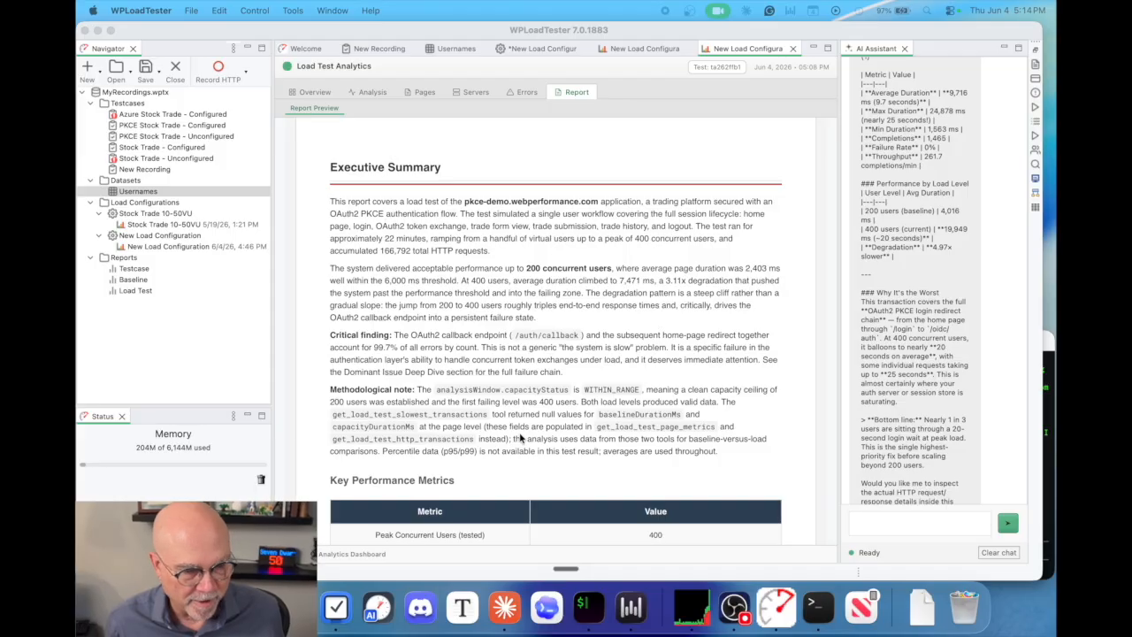
scroll(520, 437, "down", 15)
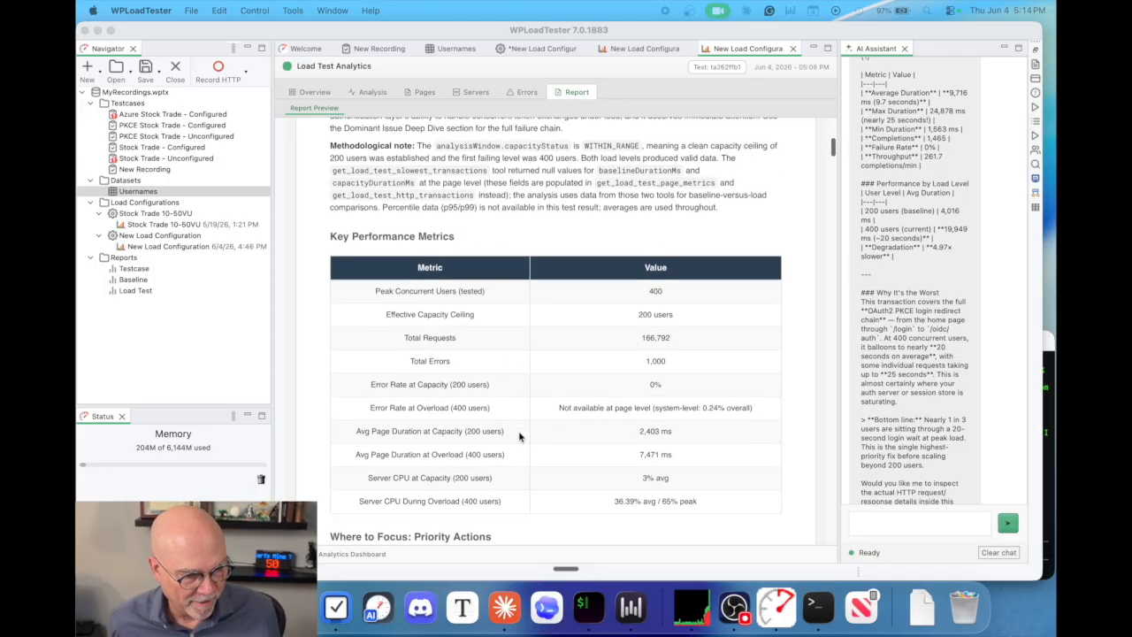
scroll(518, 437, "down", 6)
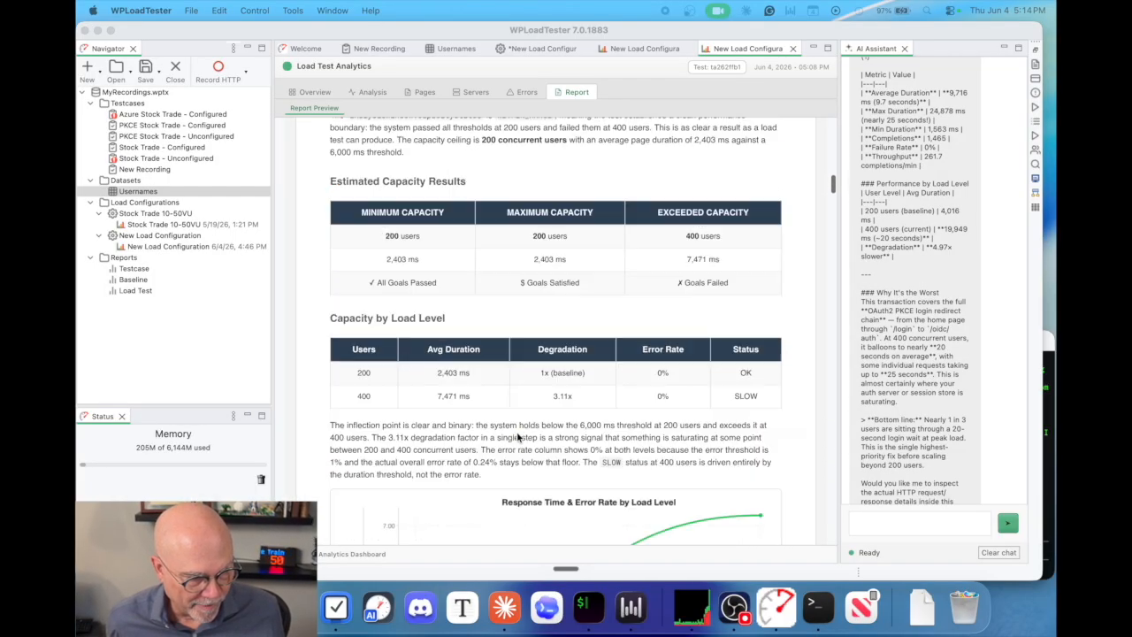
scroll(518, 437, "down", 2)
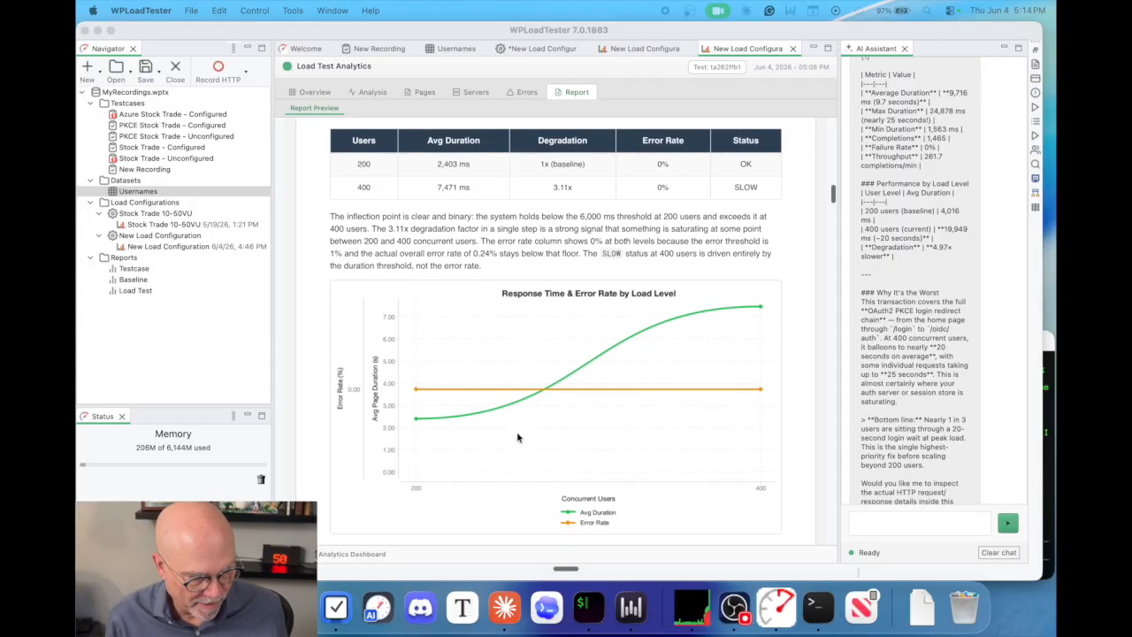
scroll(519, 437, "up", 5)
scroll(518, 437, "down", 4)
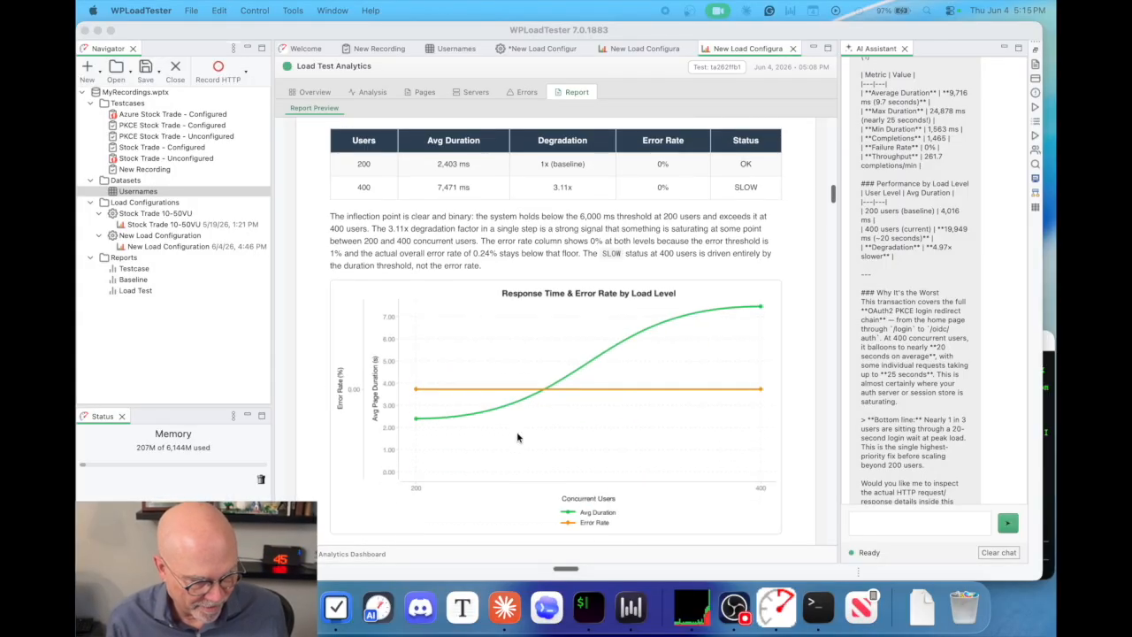
scroll(518, 437, "down", 4)
scroll(519, 437, "down", 15)
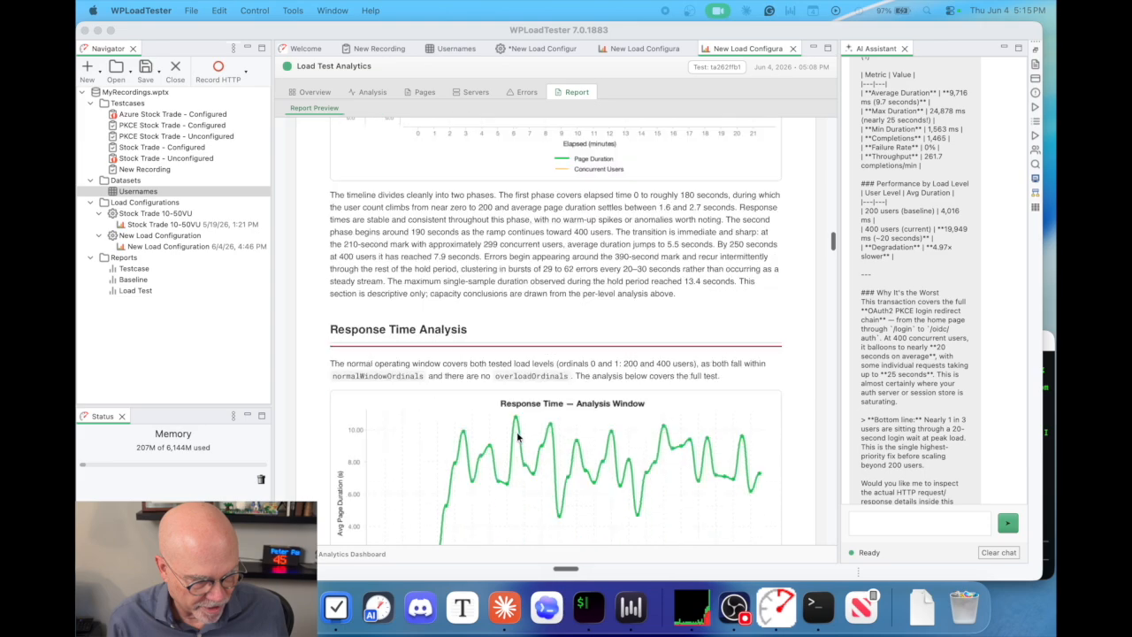
scroll(518, 437, "down", 10)
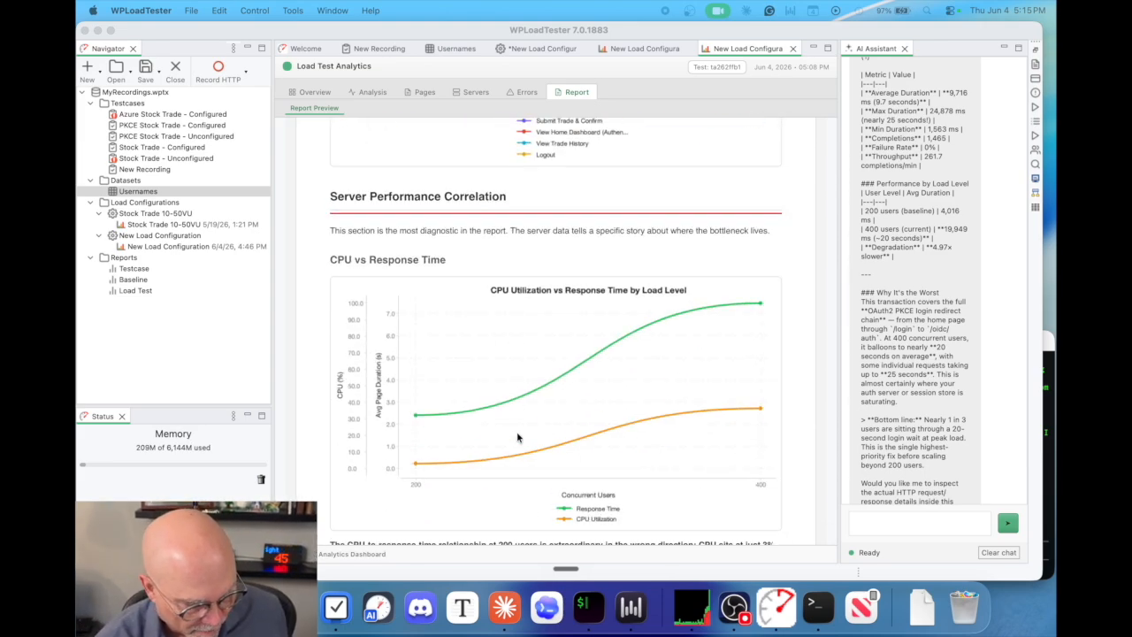
scroll(519, 437, "down", 2)
scroll(518, 437, "down", 12)
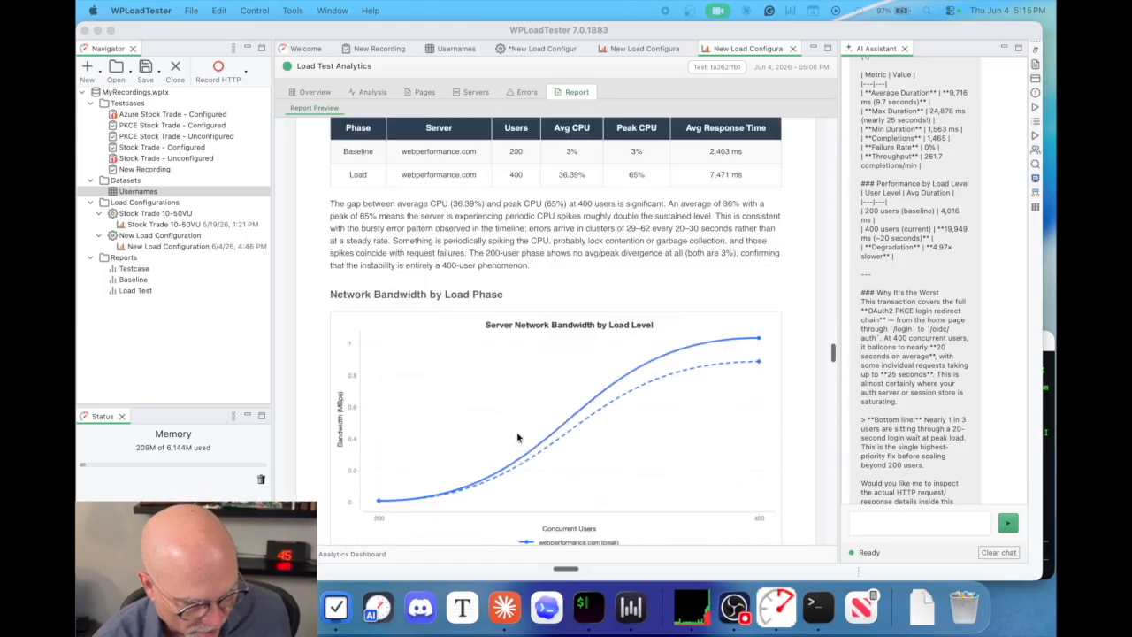
scroll(518, 437, "down", 12)
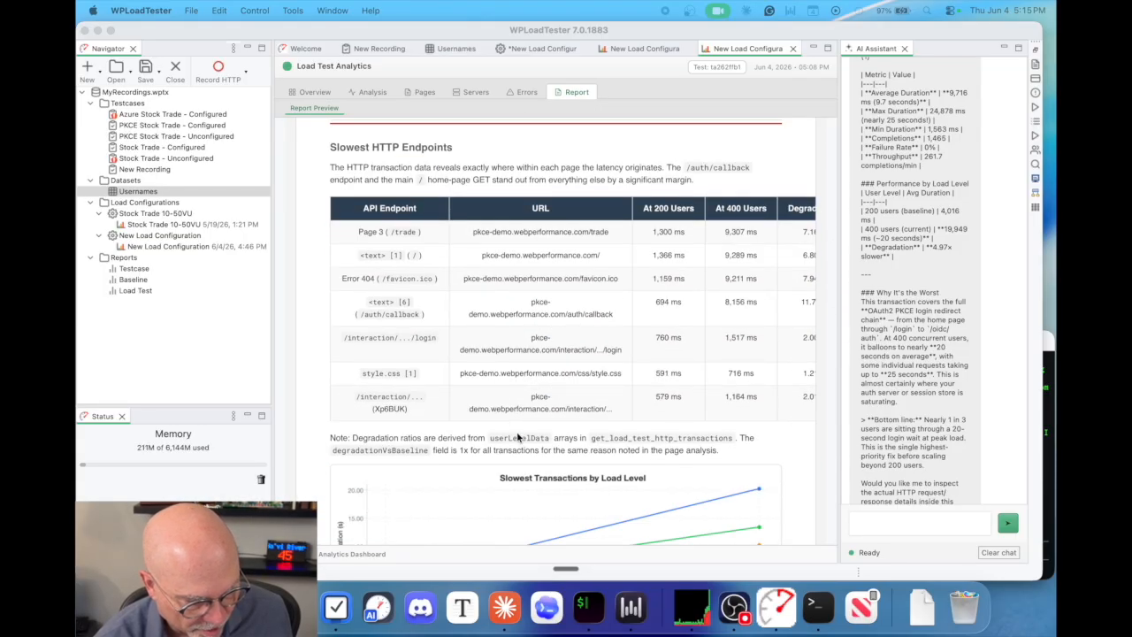
scroll(519, 437, "down", 14)
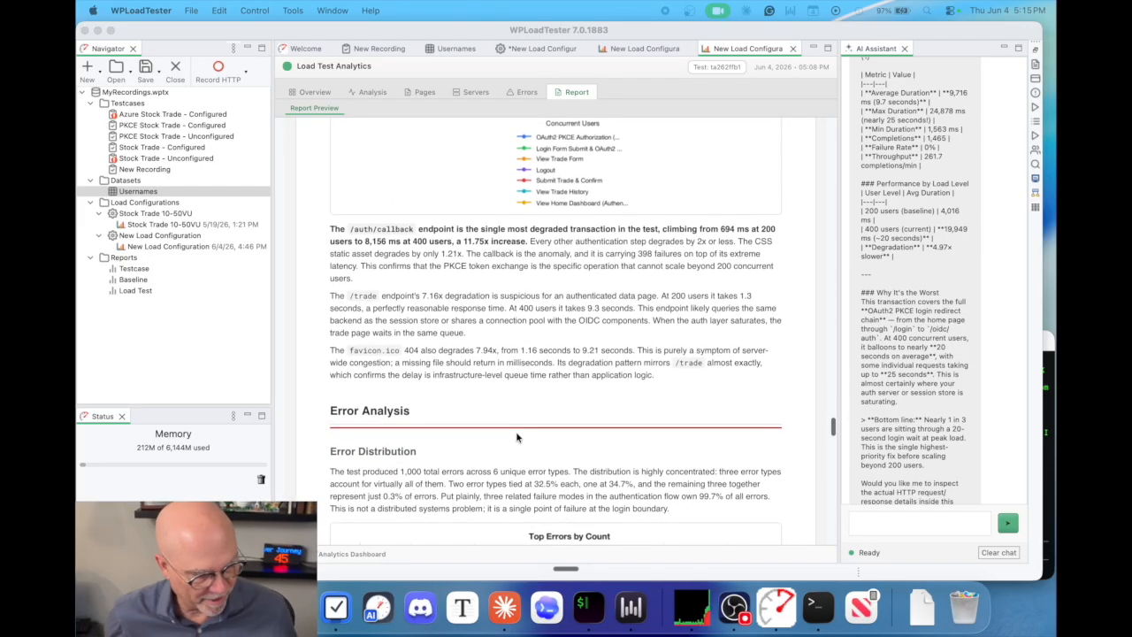
scroll(516, 429, "down", 4)
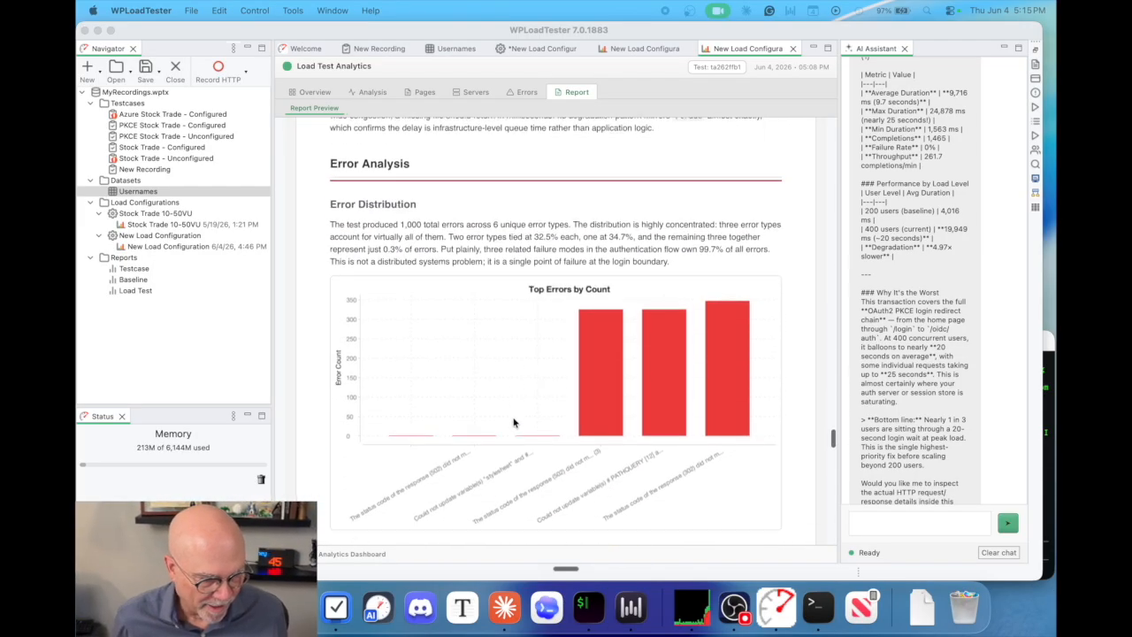
scroll(516, 426, "up", 20)
scroll(519, 431, "up", 20)
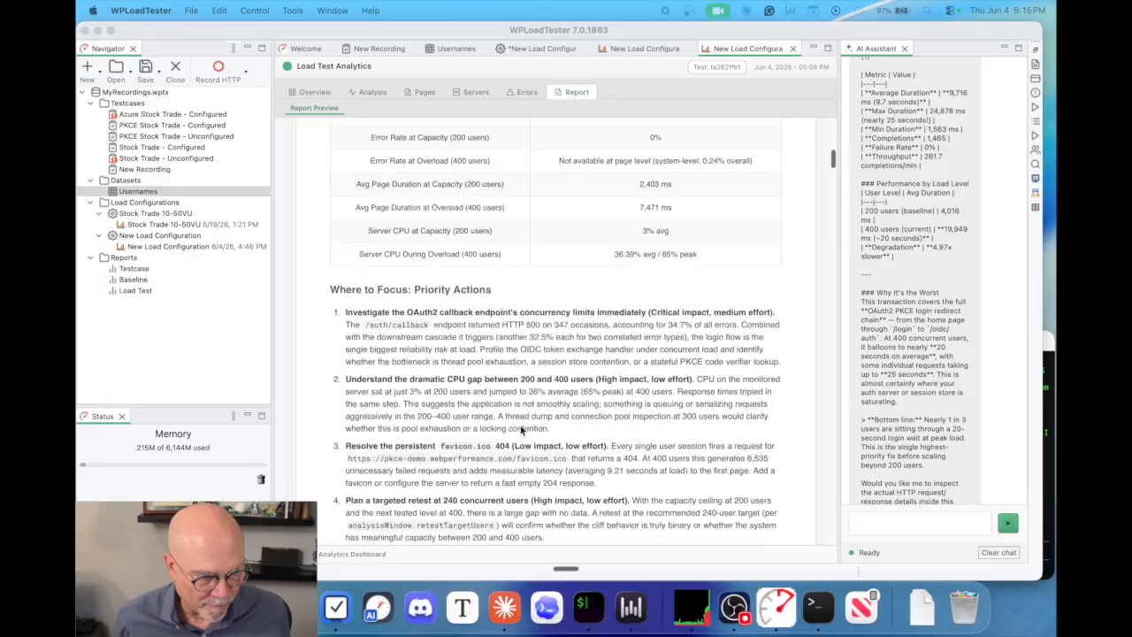
scroll(501, 426, "down", 20)
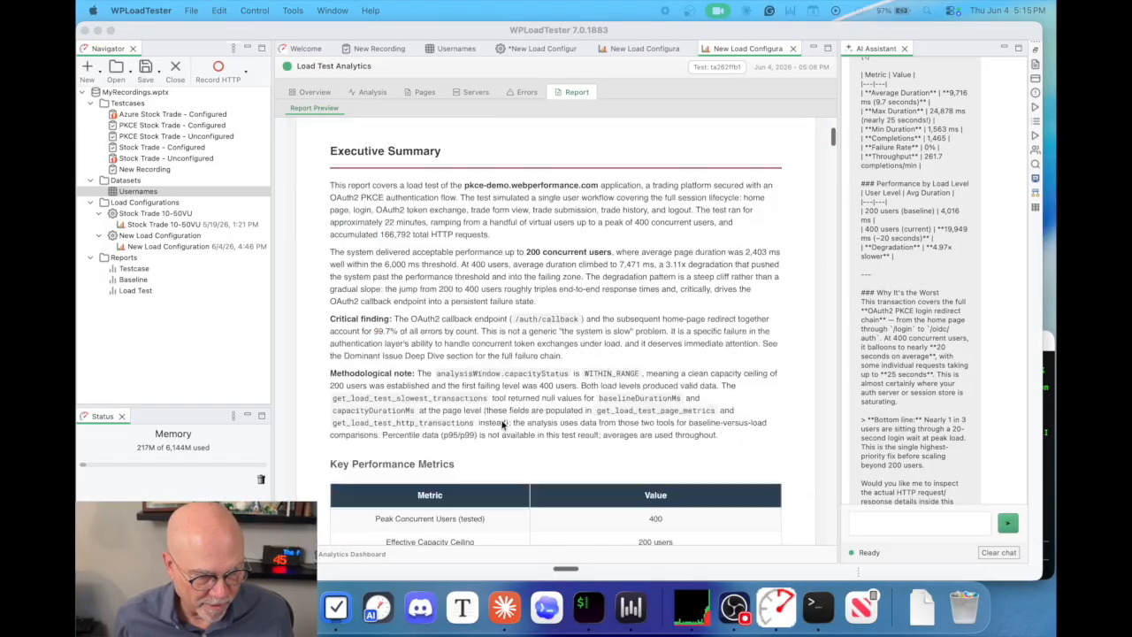
scroll(501, 426, "down", 20)
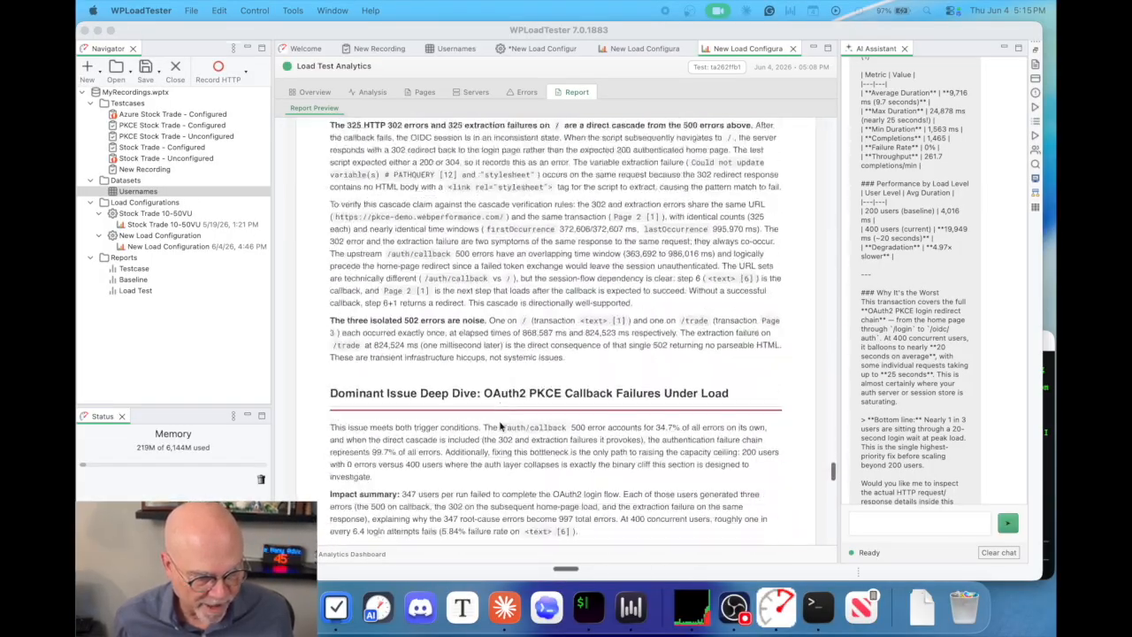
scroll(501, 427, "up", 6)
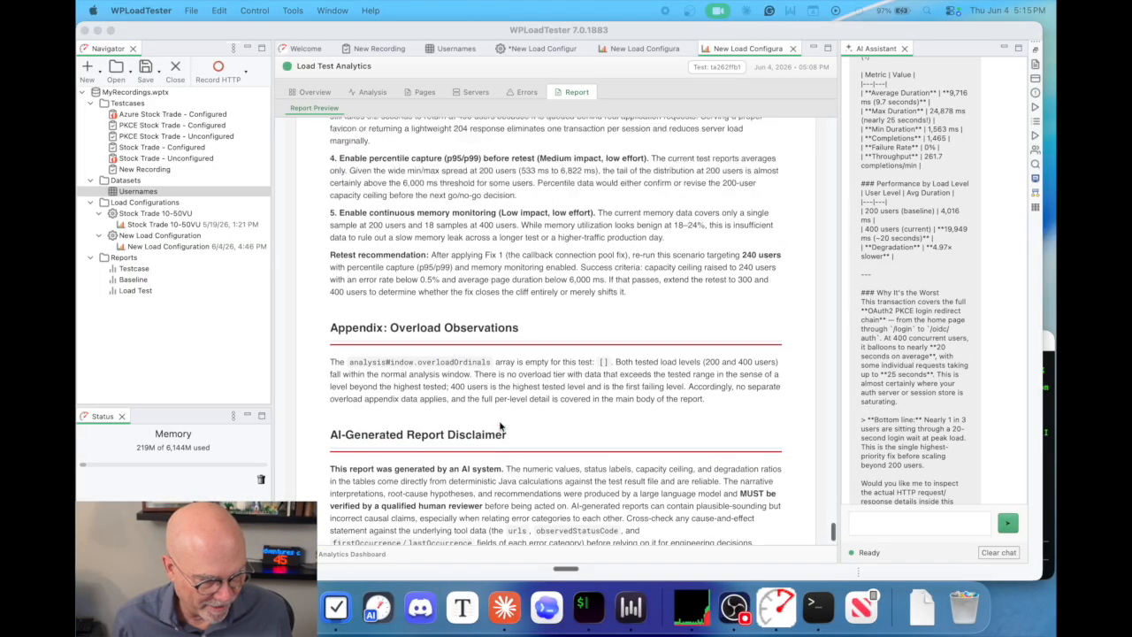
scroll(500, 426, "up", 2)
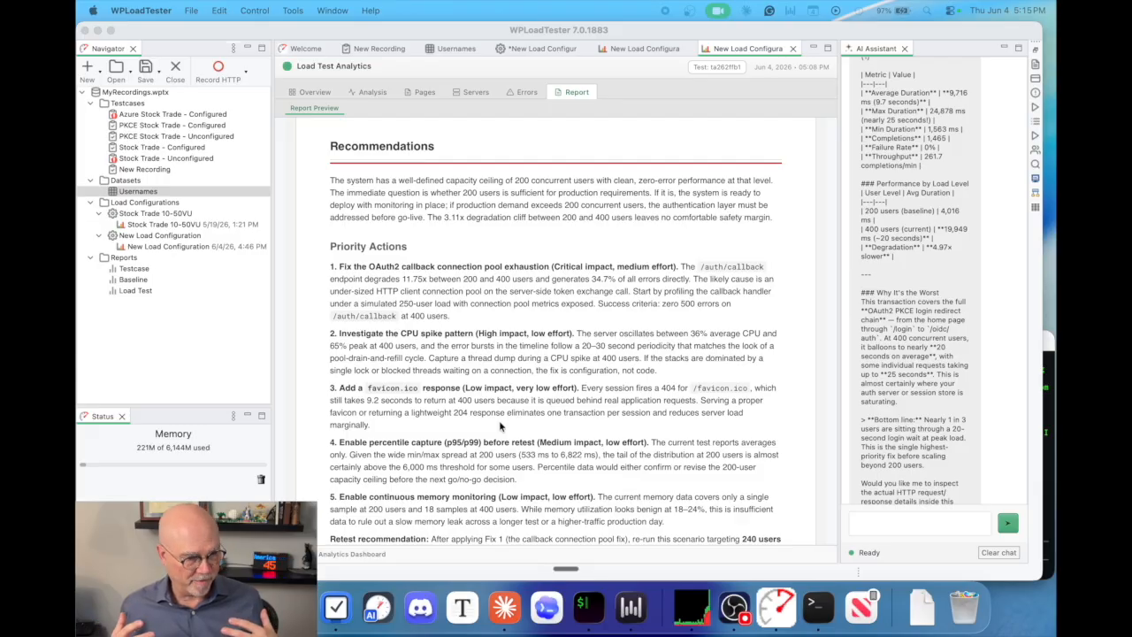
scroll(498, 421, "down", 5)
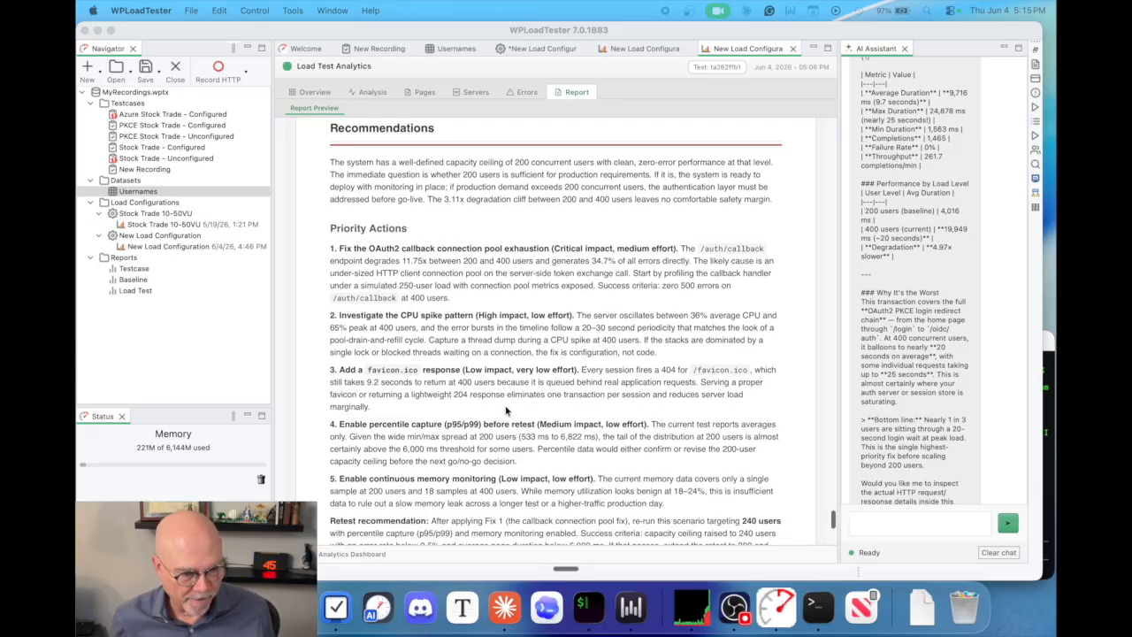
scroll(513, 372, "down", 4)
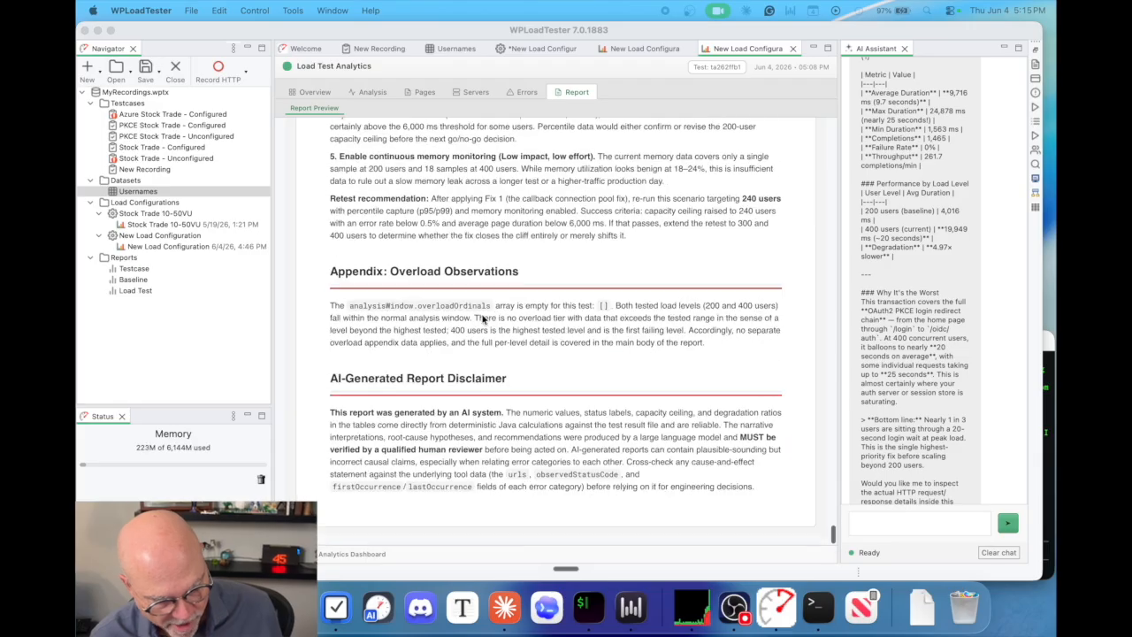
scroll(483, 319, "down", 1)
scroll(483, 318, "up", 20)
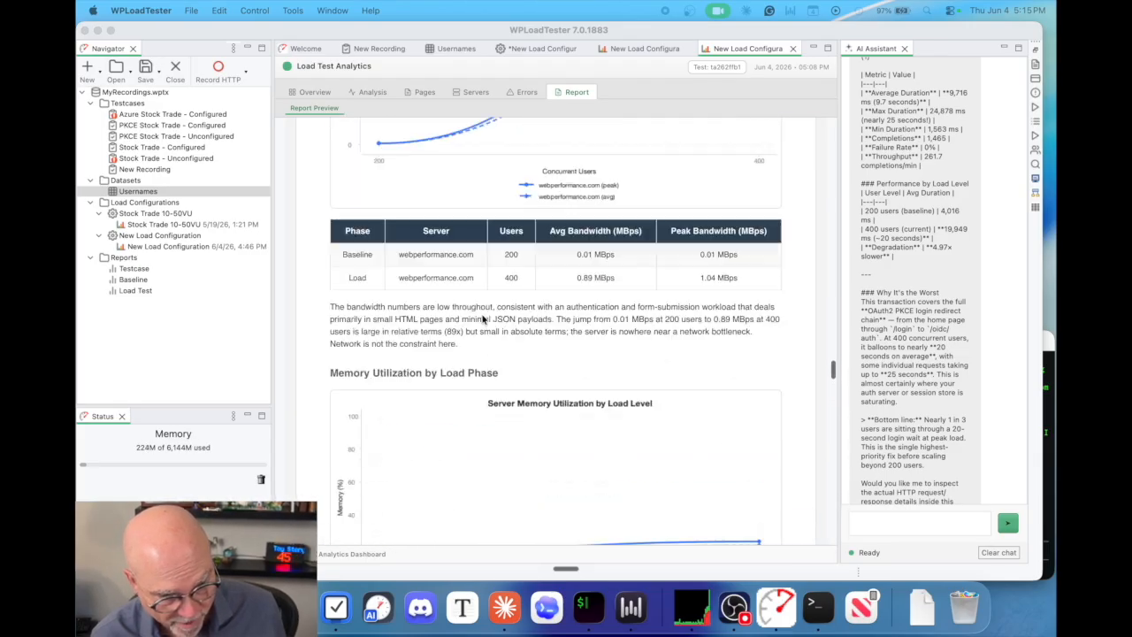
scroll(483, 320, "up", 4)
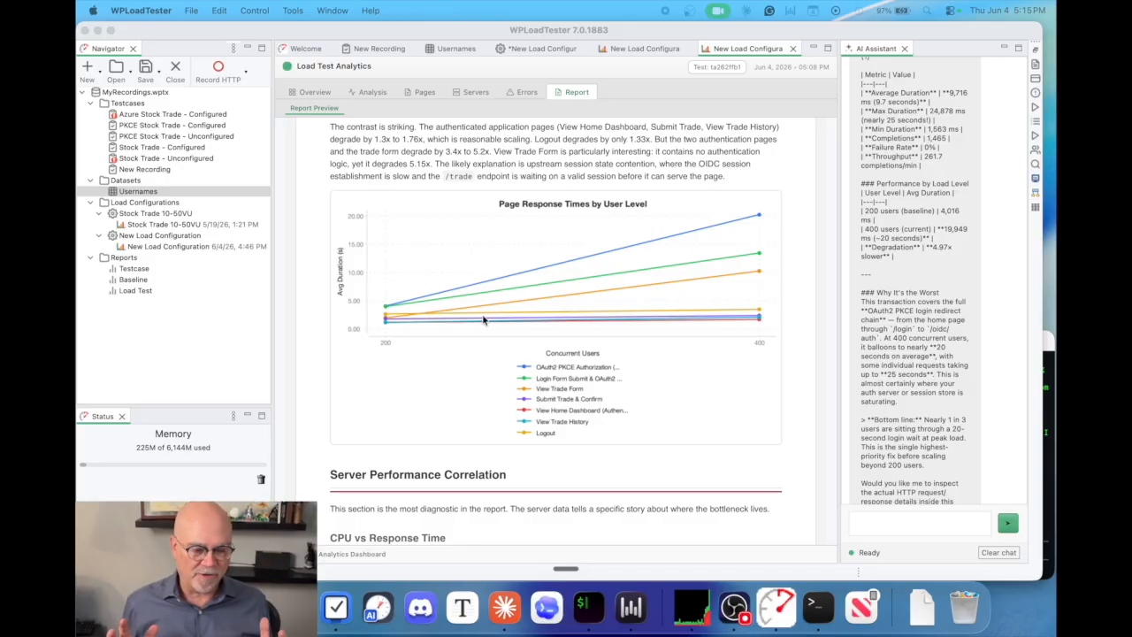
scroll(483, 320, "up", 15)
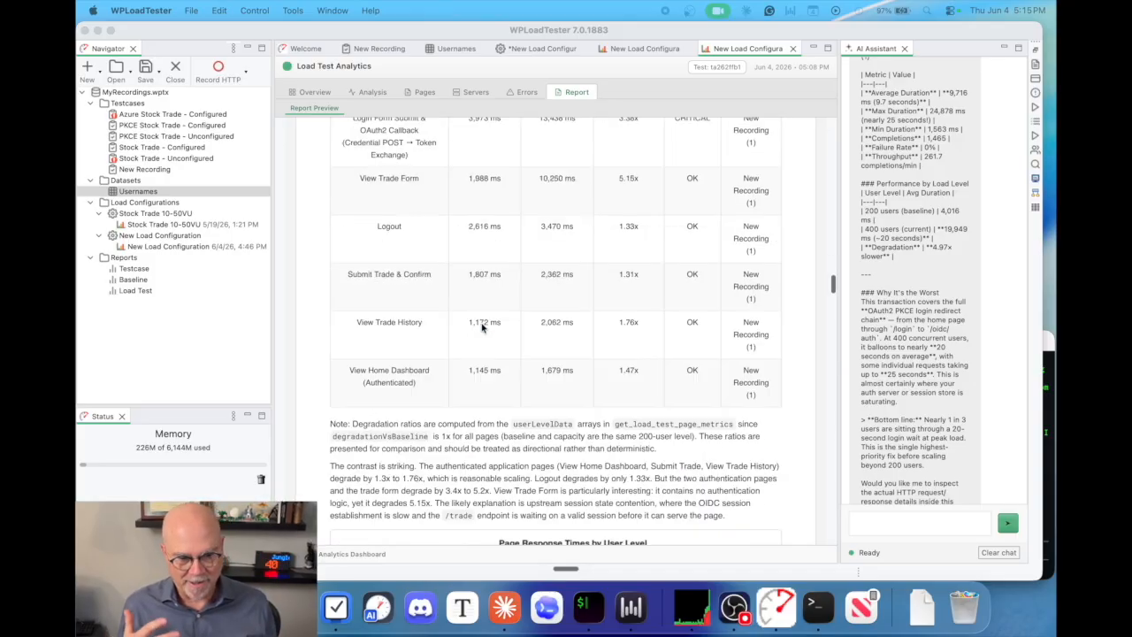
scroll(482, 328, "down", 8)
scroll(482, 328, "down", 4)
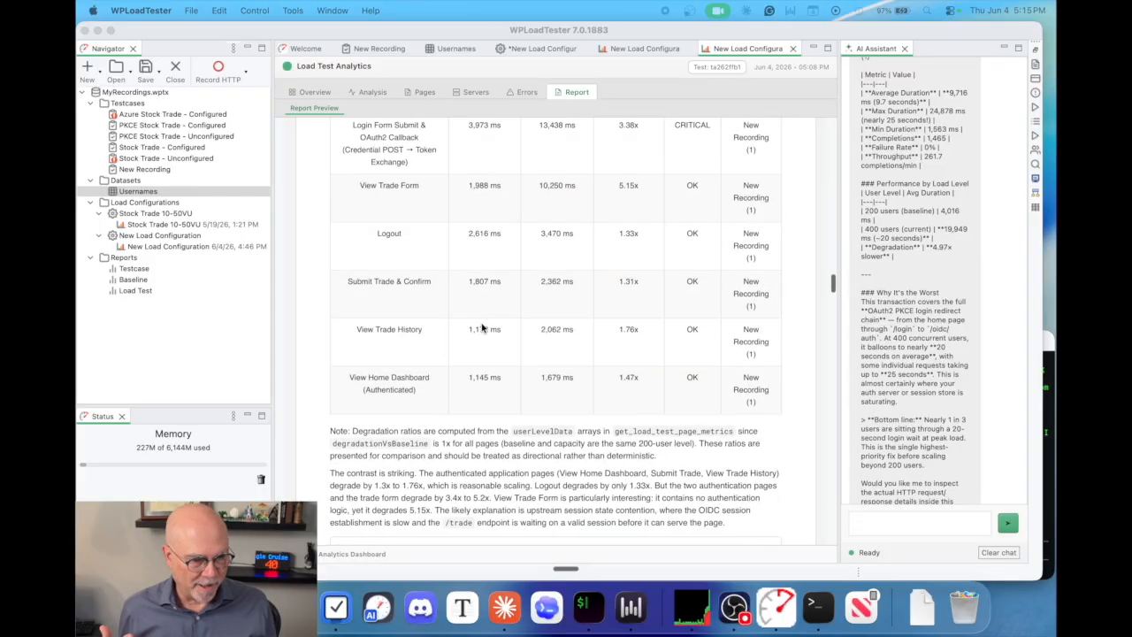
scroll(482, 328, "up", 12)
scroll(482, 328, "up", 20)
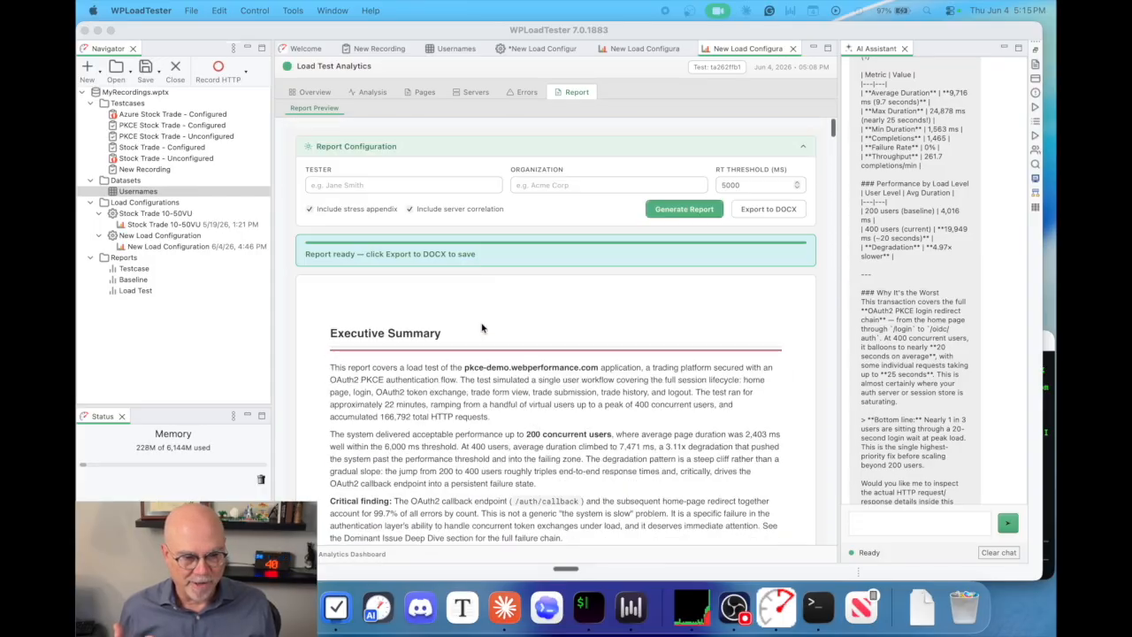